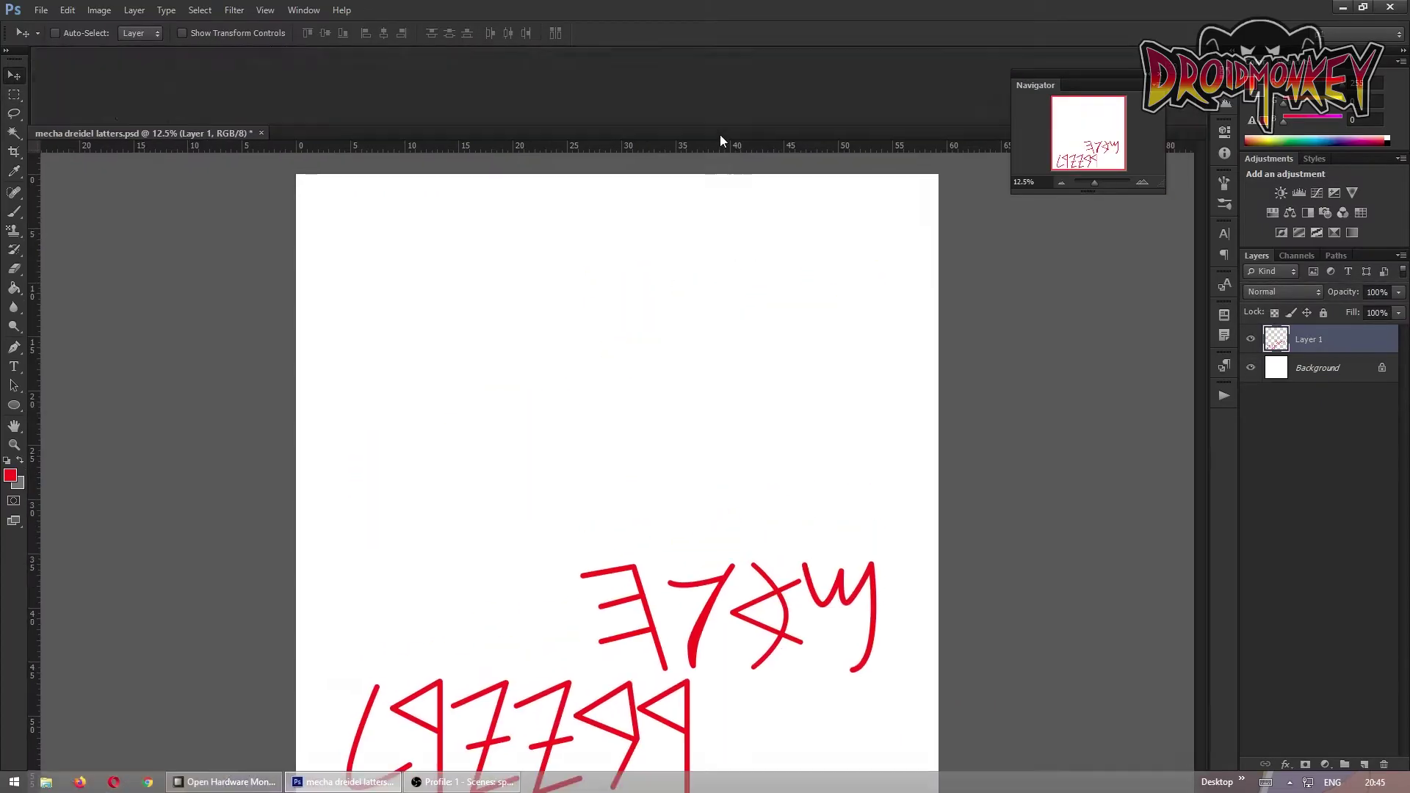
Add a horizontal guide, shrink the red sketch lower on the page, and lock Layer 1
{"action": "left_click_drag", "start_coordinate": [697, 597], "coordinate": [697, 578]}
{"action": "key", "text": "ctrl+t"}
{"action": "left_click_drag", "start_coordinate": [731, 652], "coordinate": [789, 576]}
{"action": "key", "text": "Return"}
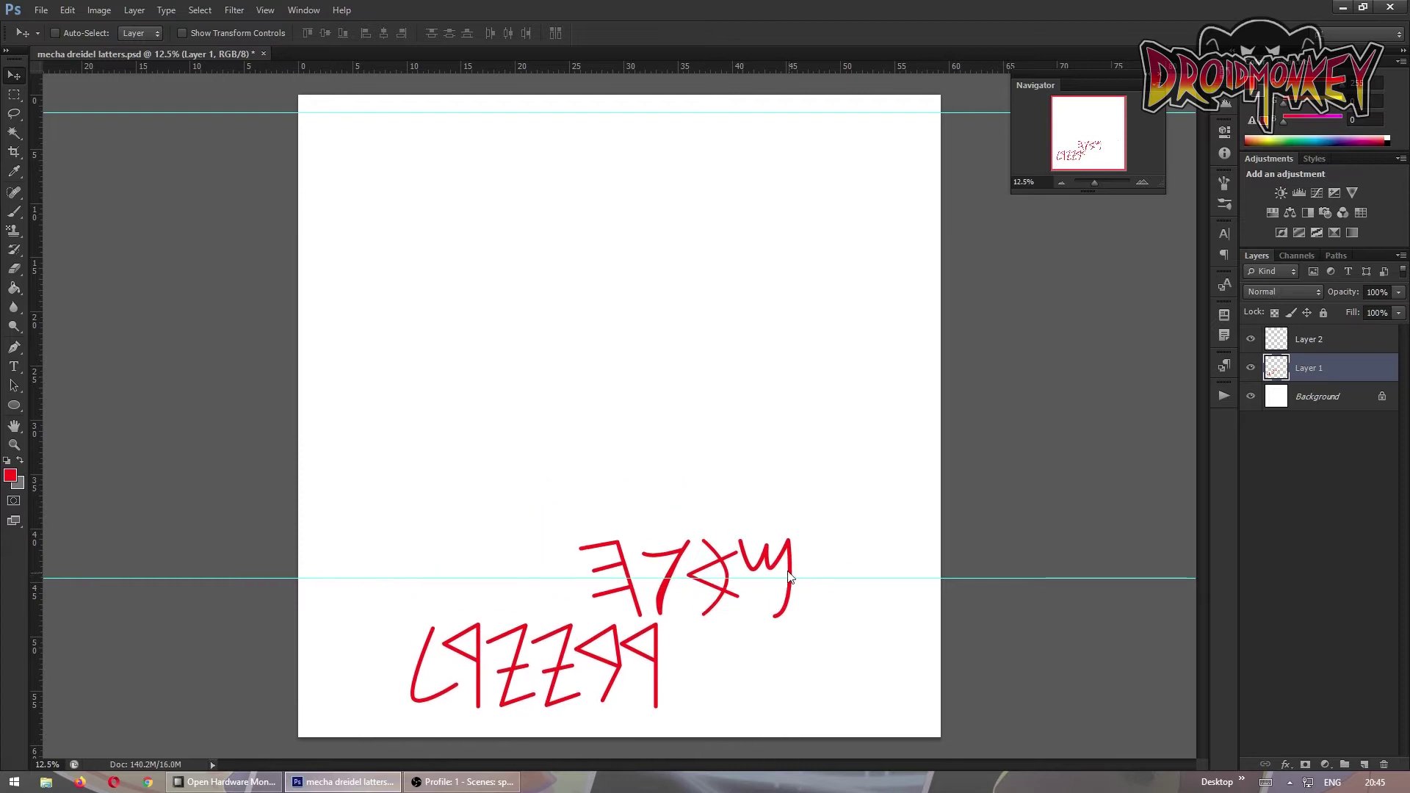
{"action": "left_click", "coordinate": [1356, 339]}
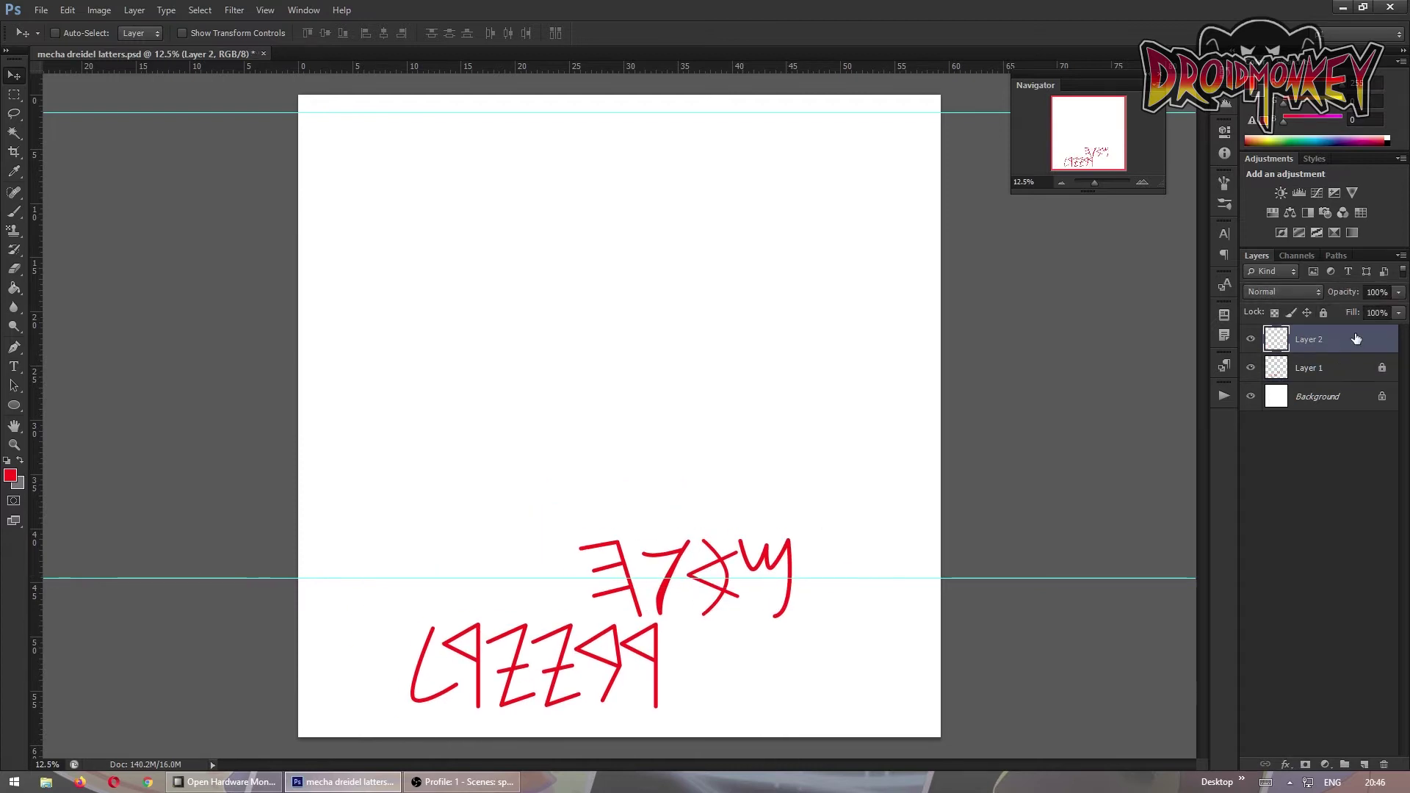
Draw a tall rounded-rectangle bar near the top and fill it blue
{"action": "key", "text": "u"}
{"action": "left_click_drag", "start_coordinate": [467, 111], "coordinate": [510, 301]}
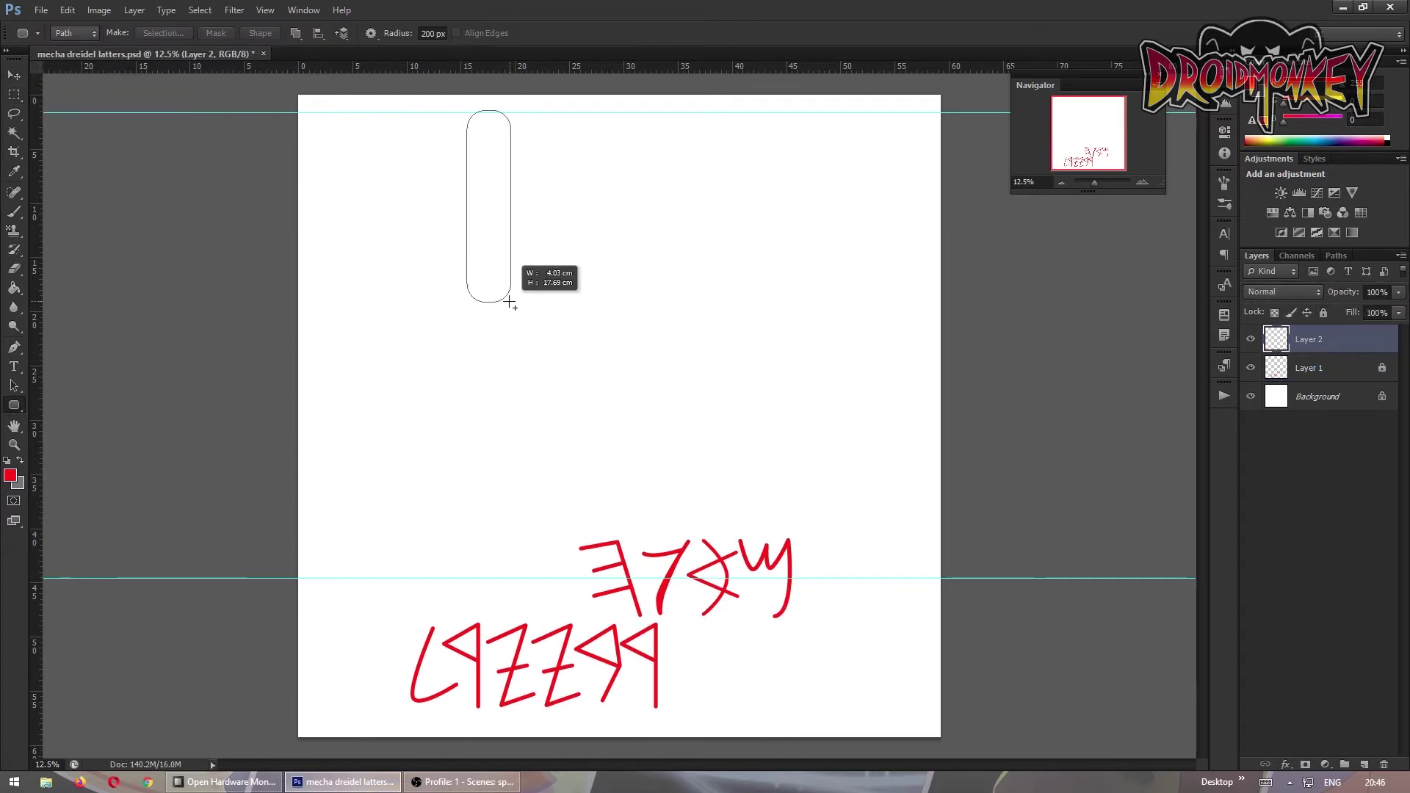
{"action": "right_click", "coordinate": [511, 300]}
{"action": "key", "text": "Return"}
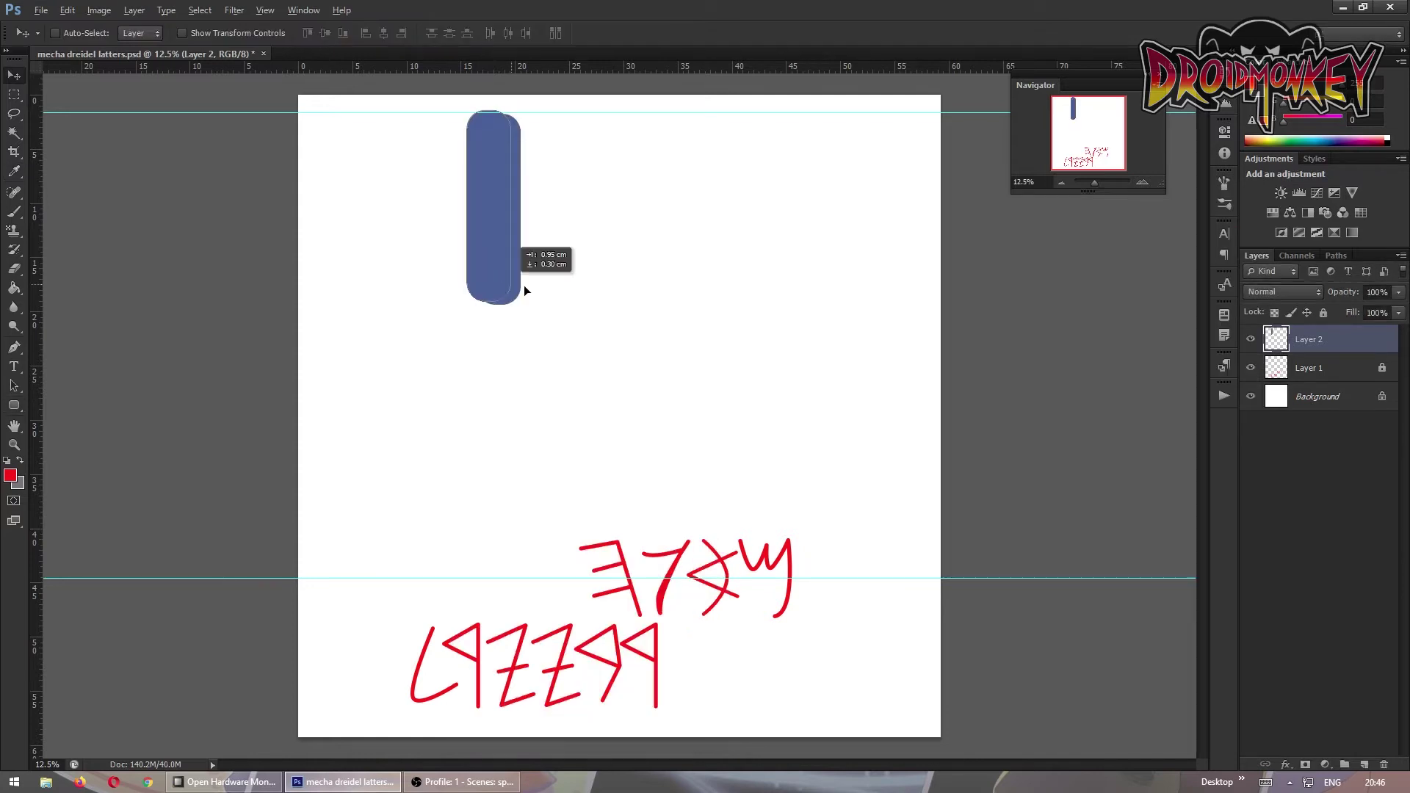
Copy the blue bar twice to the right to make three uprights
{"action": "key", "text": "v"}
{"action": "left_click_drag", "start_coordinate": [488, 220], "coordinate": [620, 221]}
{"action": "left_click_drag", "start_coordinate": [619, 266], "coordinate": [756, 266]}
{"action": "left_click_drag", "start_coordinate": [1321, 338], "coordinate": [1363, 765]}
Turn a bar copy horizontal along the base and extend the right upright downward
{"action": "key", "text": "u"}
{"action": "left_click_drag", "start_coordinate": [390, 181], "coordinate": [588, 231]}
{"action": "left_click_drag", "start_coordinate": [1322, 339], "coordinate": [1372, 545]}
{"action": "key", "text": "ctrl+t"}
{"action": "left_click_drag", "start_coordinate": [789, 304], "coordinate": [793, 110]}
{"action": "mouse_move", "coordinate": [671, 188]}
{"action": "left_mouse_down"}
{"action": "mouse_move", "coordinate": [598, 262]}
{"action": "mouse_move", "coordinate": [467, 279]}
{"action": "left_mouse_up"}
{"action": "key", "text": "Return"}
{"action": "key", "text": "v"}
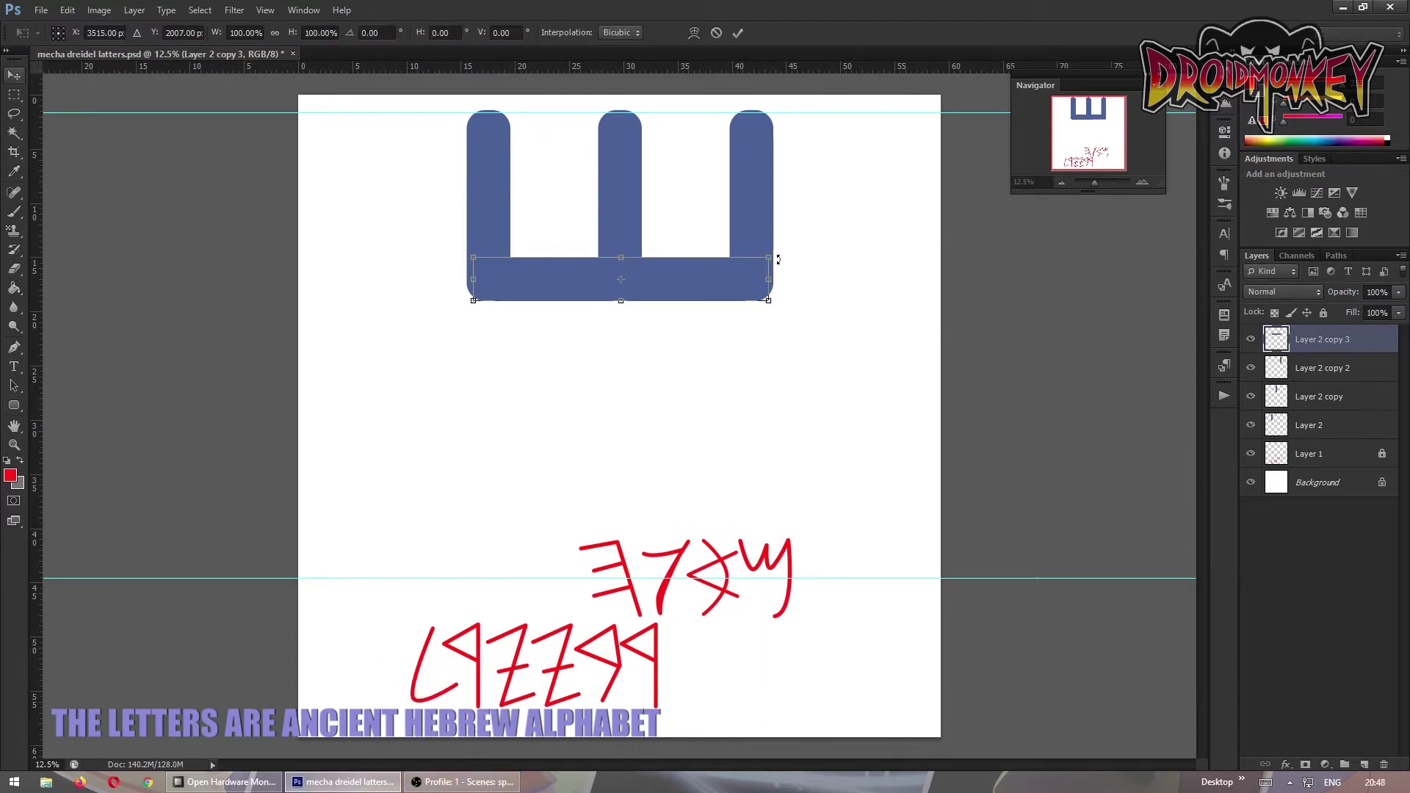
{"action": "left_click_drag", "start_coordinate": [1321, 367], "coordinate": [1364, 765]}
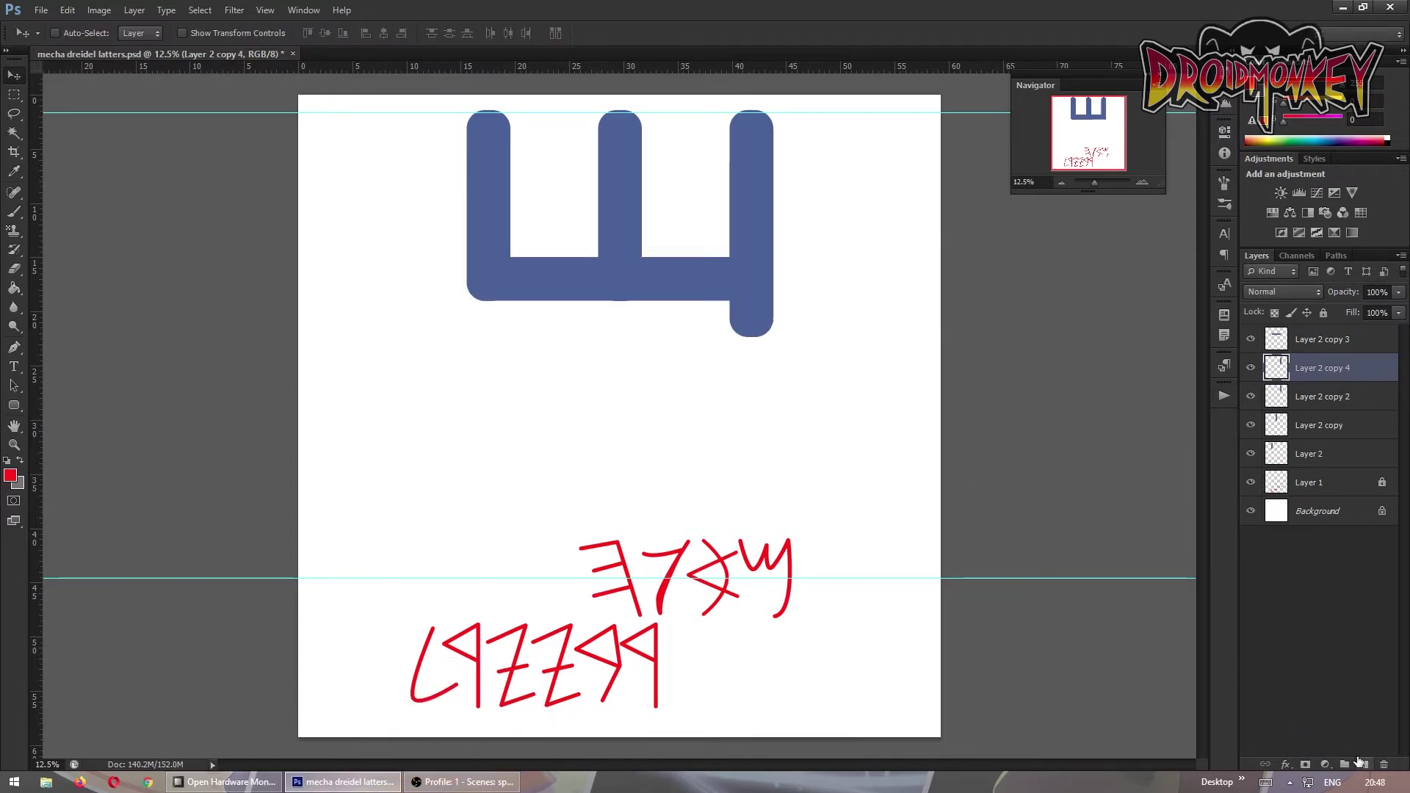
{"action": "key", "text": "shift+Down"}
{"action": "key", "text": "shift+Down"}
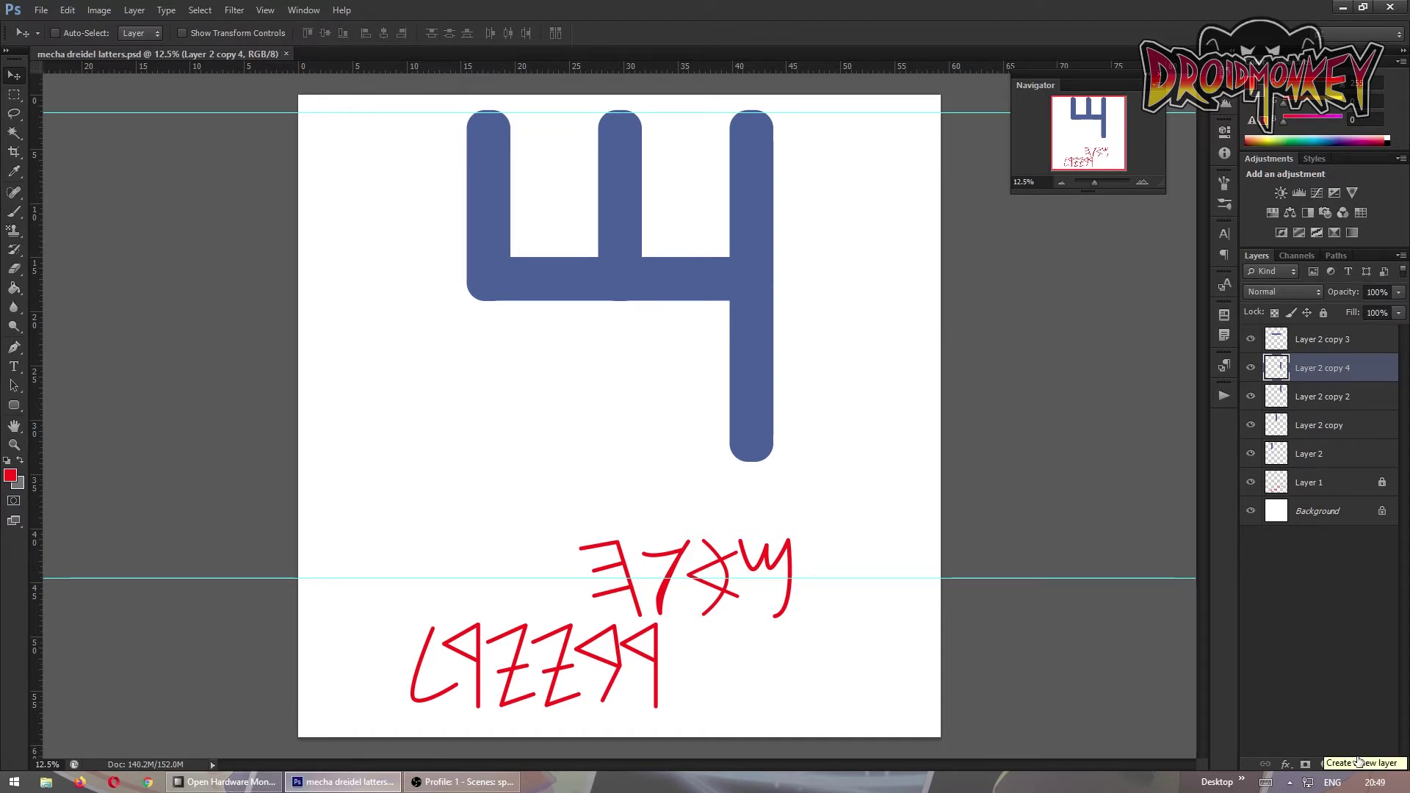
Duplicate the base bar, move it to the bottom and shorten it from the left
{"action": "key", "text": "alt+bracketright"}
{"action": "key", "text": "ctrl+j"}
{"action": "left_click_drag", "start_coordinate": [724, 275], "coordinate": [724, 440]}
{"action": "key", "text": "ctrl+t"}
{"action": "left_click_drag", "start_coordinate": [469, 445], "coordinate": [553, 441]}
{"action": "key", "text": "Return"}
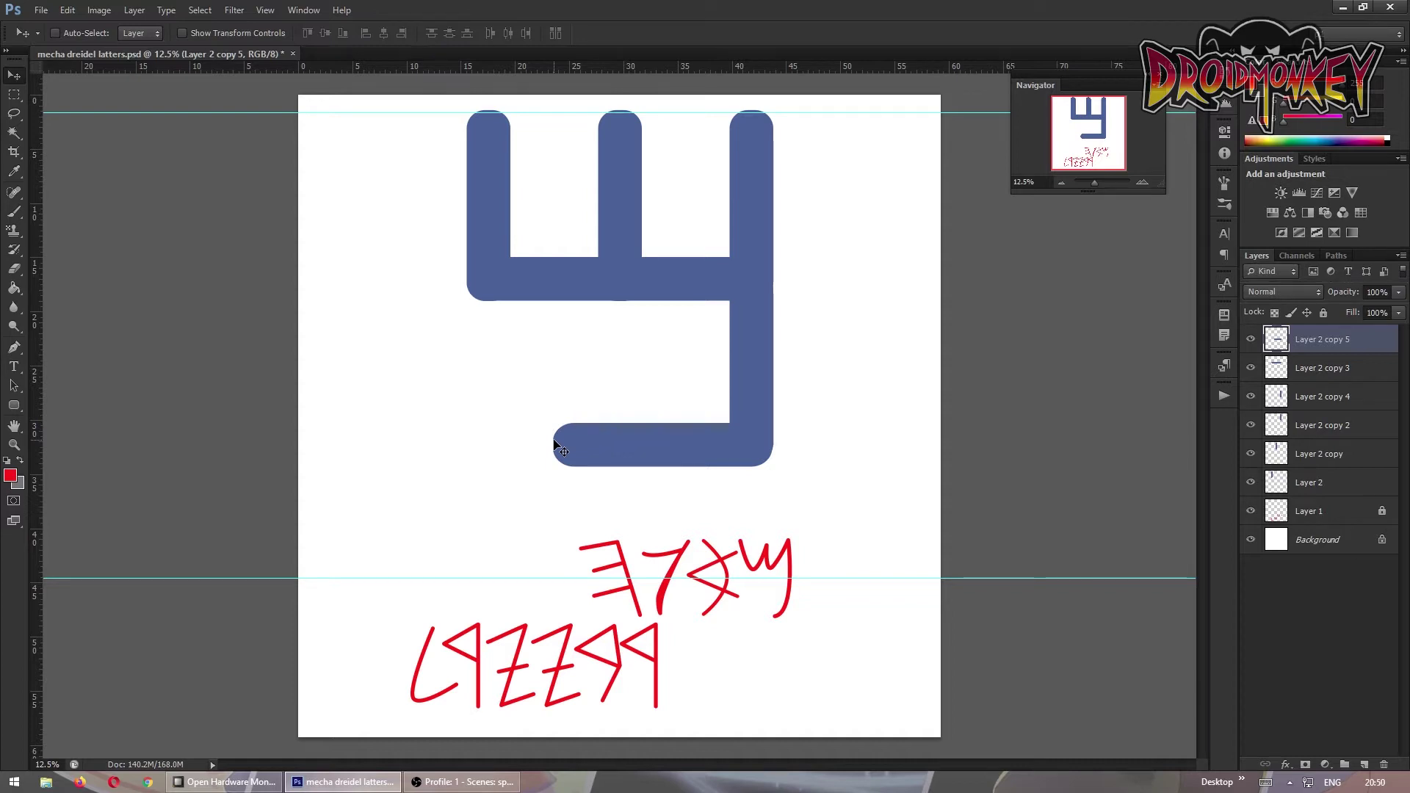
Merge the bars into the first letter layer, keep loose bar copies, and hide the letter
{"action": "left_click", "coordinate": [1337, 367]}
{"action": "key", "text": "ctrl+j"}
{"action": "key", "text": "ctrl+e"}
{"action": "left_click", "coordinate": [1330, 344]}
{"action": "left_click", "coordinate": [1322, 368]}
{"action": "left_click", "coordinate": [1251, 396]}
Stretch the vertical bar upward, rejoin its top cap, and move the horizontal bar lower
{"action": "key", "text": "ctrl+t"}
{"action": "left_click_drag", "start_coordinate": [751, 270], "coordinate": [750, 103]}
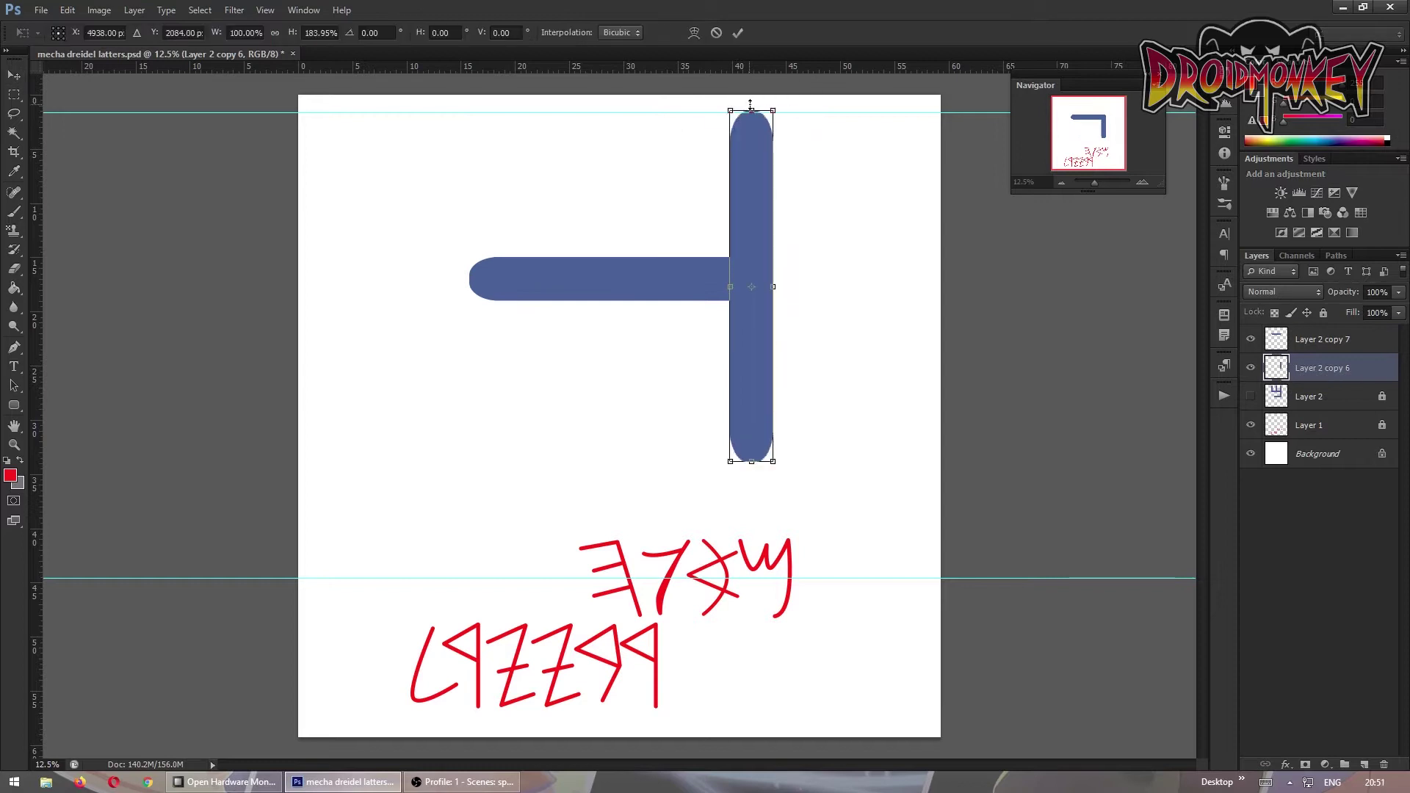
{"action": "key", "text": "Escape"}
{"action": "left_click_drag", "start_coordinate": [749, 330], "coordinate": [749, 397]}
{"action": "key", "text": "m"}
{"action": "mouse_move", "coordinate": [723, 323]}
{"action": "left_mouse_down"}
{"action": "mouse_move", "coordinate": [774, 367]}
{"action": "mouse_move", "coordinate": [757, 130]}
{"action": "left_mouse_up"}
{"action": "key", "text": "v"}
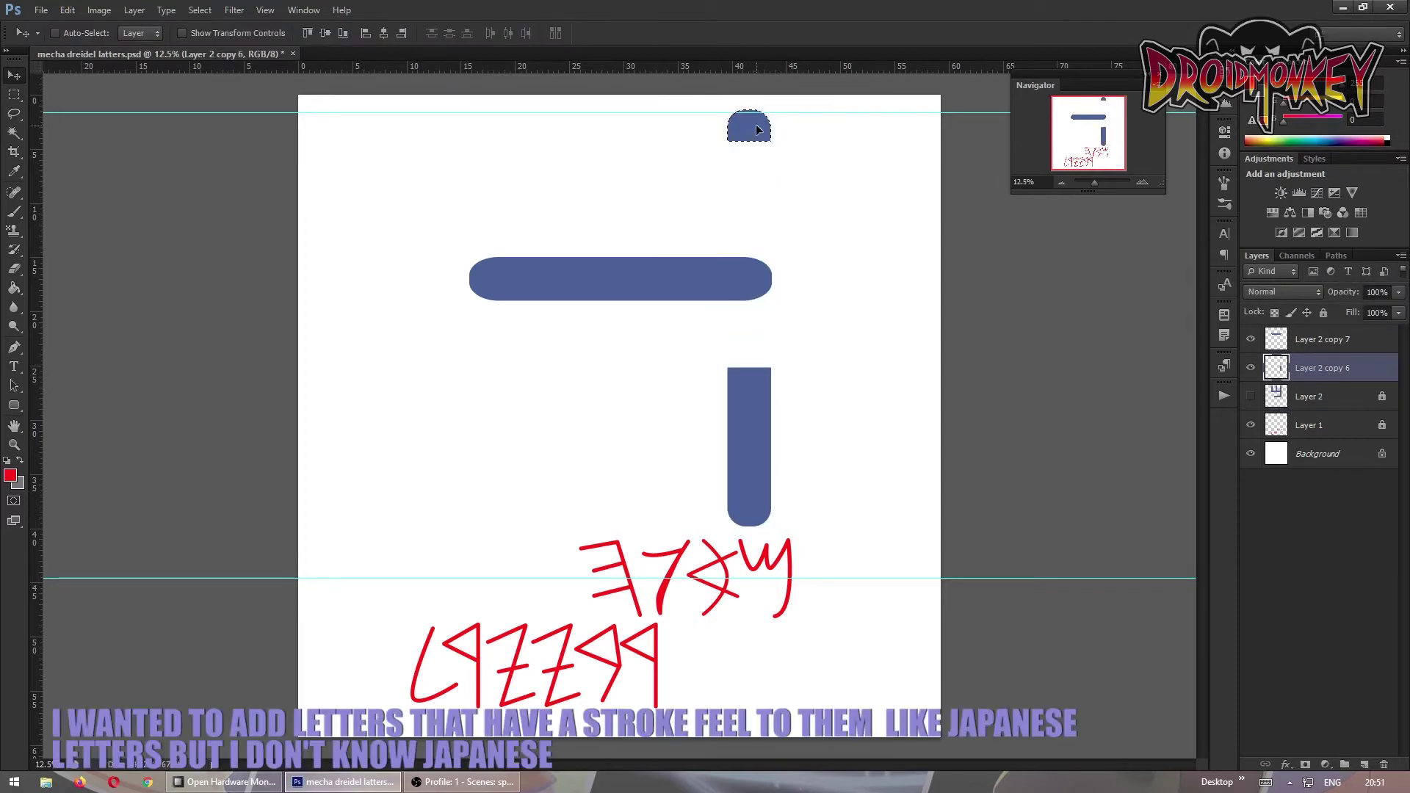
{"action": "left_click_drag", "start_coordinate": [749, 441], "coordinate": [749, 213]}
{"action": "left_click_drag", "start_coordinate": [624, 279], "coordinate": [624, 478], "text": "ctrl"}
Show the first letter again and lower its opacity into a faded template
{"action": "key", "text": "m"}
{"action": "mouse_move", "coordinate": [722, 265]}
{"action": "left_mouse_down"}
{"action": "mouse_move", "coordinate": [797, 317]}
{"action": "mouse_move", "coordinate": [749, 412]}
{"action": "mouse_move", "coordinate": [761, 442]}
{"action": "left_mouse_up"}
{"action": "key", "text": "v"}
{"action": "left_click", "coordinate": [1250, 397]}
{"action": "left_click", "coordinate": [1322, 397]}
{"action": "left_click", "coordinate": [1321, 368]}
{"action": "left_click", "coordinate": [15, 76]}
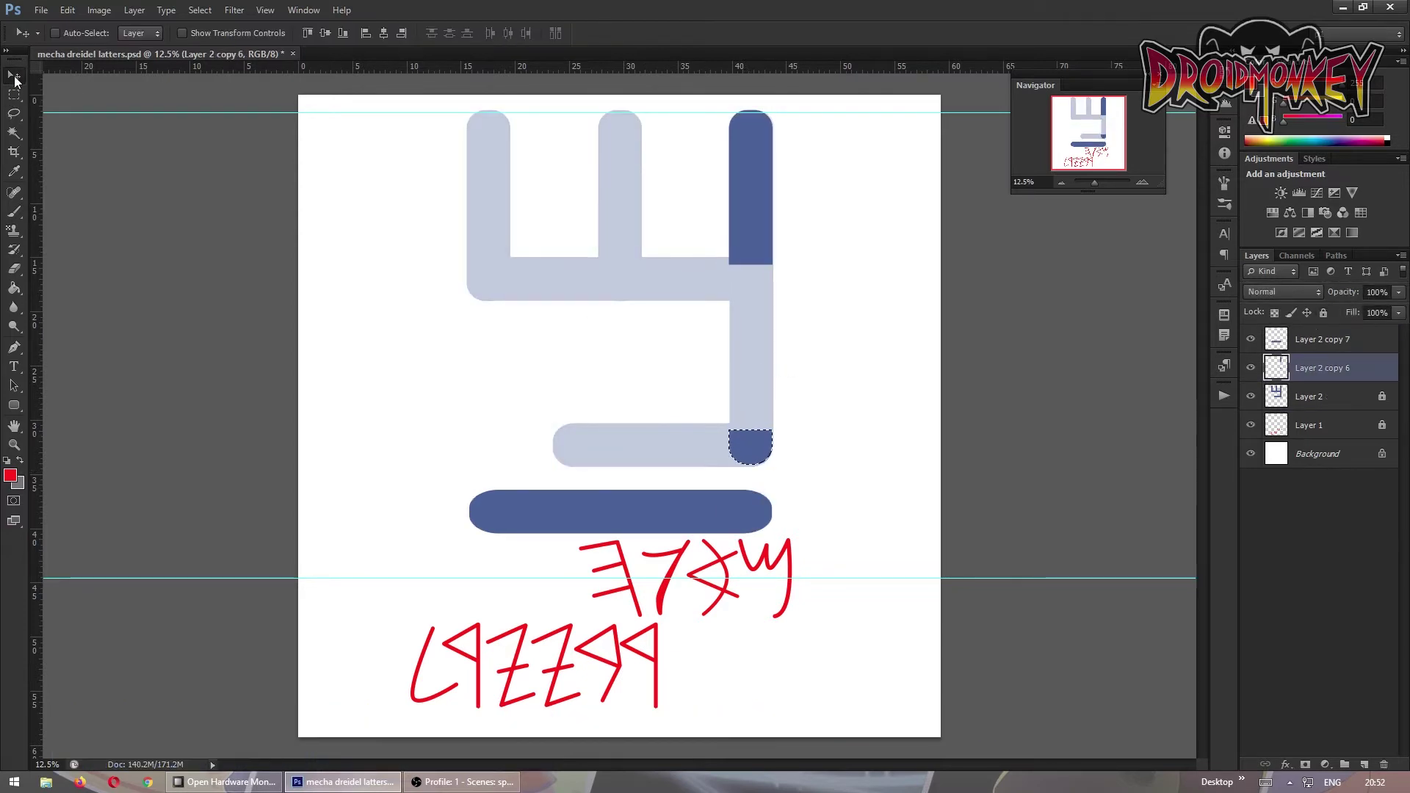
Stretch the vertical bar down over the template
{"action": "key", "text": "m"}
{"action": "mouse_move", "coordinate": [716, 179]}
{"action": "left_mouse_down"}
{"action": "mouse_move", "coordinate": [783, 264]}
{"action": "mouse_move", "coordinate": [751, 429]}
{"action": "left_mouse_up"}
{"action": "key", "text": "ctrl+t"}
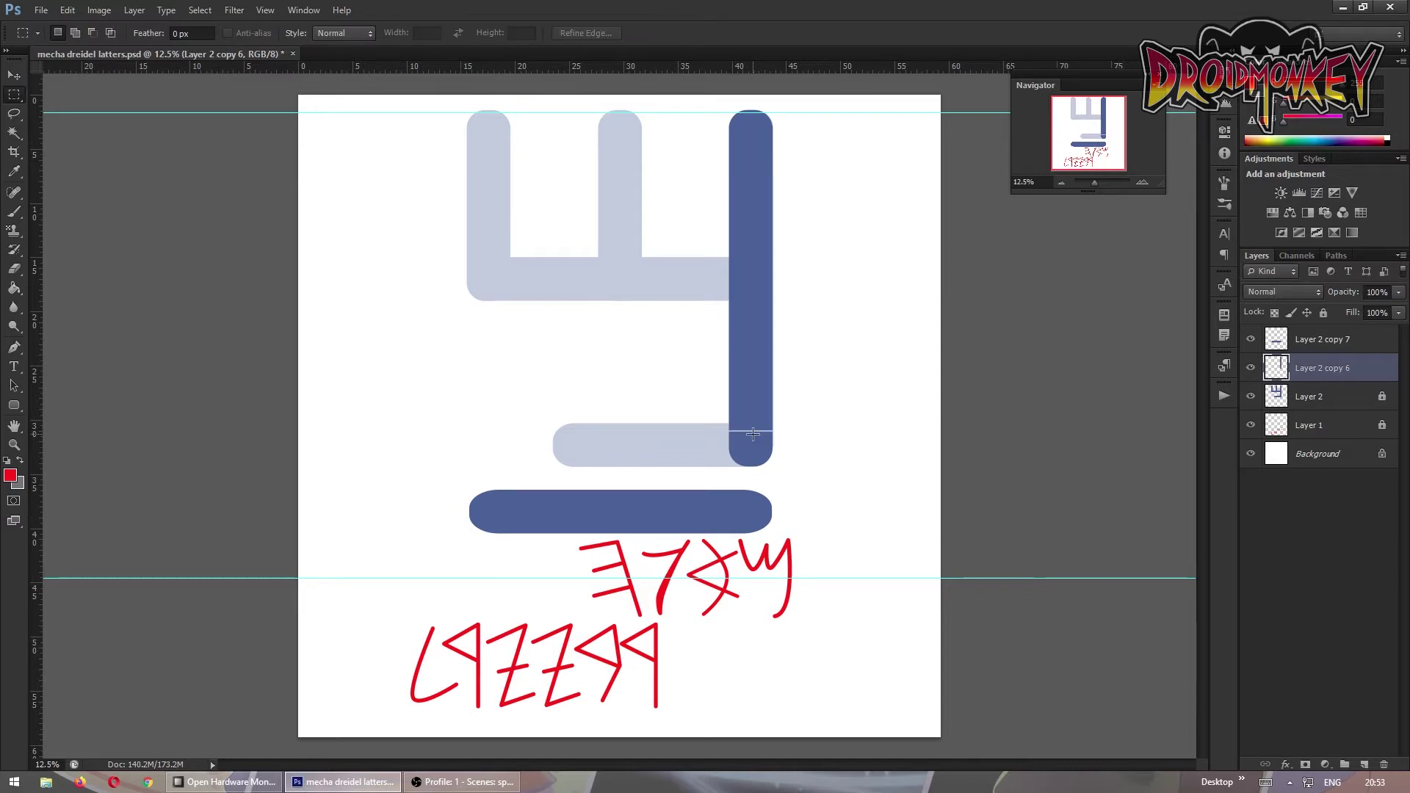
{"action": "key", "text": "Return"}
Move the horizontal bar to the middle and lengthen it, filling the gap
{"action": "left_click_drag", "start_coordinate": [671, 522], "coordinate": [543, 395]}
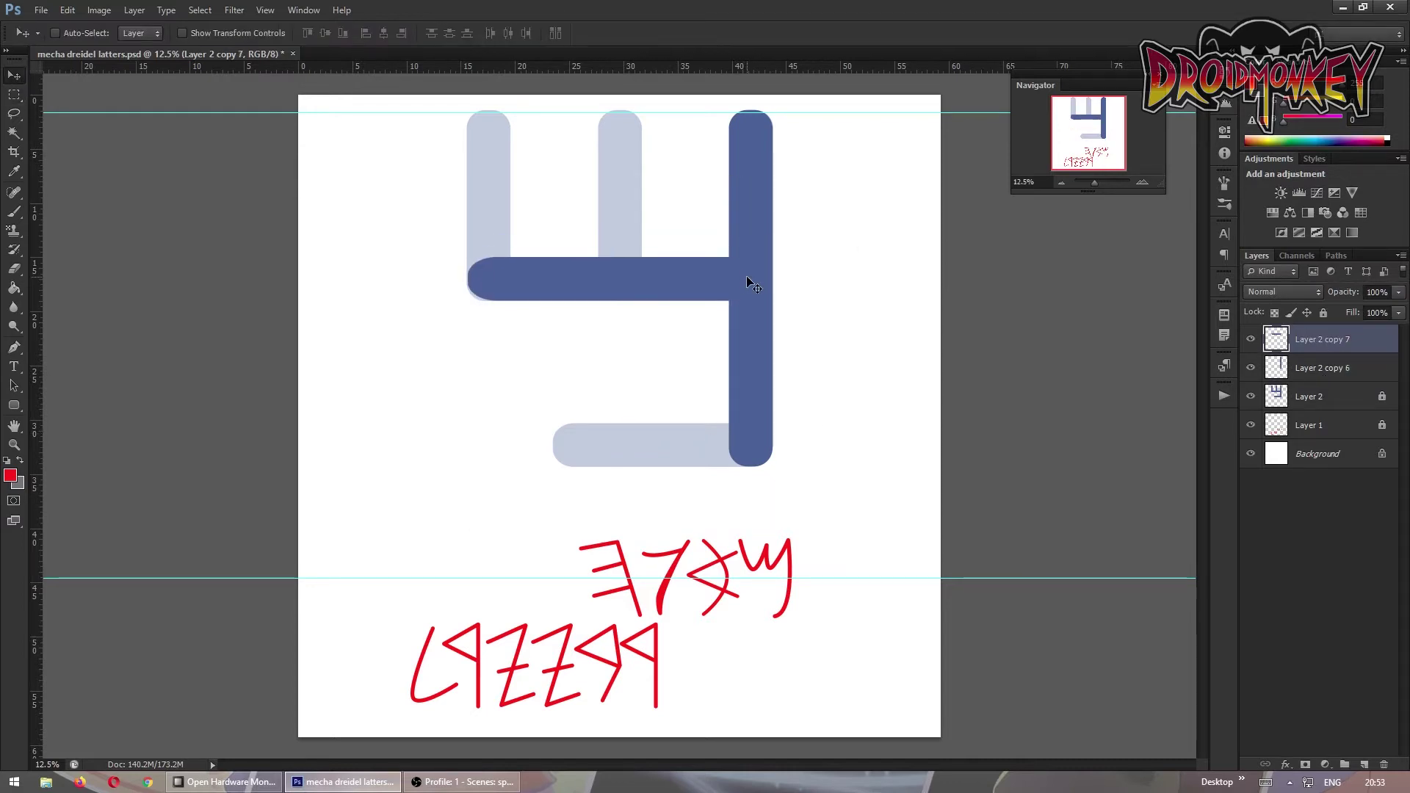
{"action": "key", "text": "m"}
{"action": "key", "text": "v"}
{"action": "mouse_move", "coordinate": [609, 356]}
{"action": "left_mouse_down"}
{"action": "mouse_move", "coordinate": [650, 411]}
{"action": "mouse_move", "coordinate": [657, 382]}
{"action": "mouse_move", "coordinate": [707, 382]}
{"action": "left_mouse_up"}
{"action": "key", "text": "m"}
{"action": "mouse_move", "coordinate": [522, 340]}
{"action": "left_mouse_down"}
{"action": "mouse_move", "coordinate": [605, 418]}
{"action": "mouse_move", "coordinate": [692, 380]}
{"action": "mouse_move", "coordinate": [729, 275]}
{"action": "left_mouse_up"}
{"action": "key", "text": "ctrl+t"}
{"action": "key", "text": "Return"}
Rotate a bar copy into a diagonal, then duplicate and flip it to form a point
{"action": "key", "text": "v"}
{"action": "key", "text": "ctrl+t"}
{"action": "left_click_drag", "start_coordinate": [922, 230], "coordinate": [856, 142]}
{"action": "key", "text": "Return"}
{"action": "key", "text": "ctrl+j"}
{"action": "left_click", "coordinate": [67, 10]}
{"action": "left_click", "coordinate": [336, 472]}
{"action": "left_click_drag", "start_coordinate": [692, 224], "coordinate": [703, 341]}
{"action": "key", "text": "ctrl+t"}
{"action": "left_click_drag", "start_coordinate": [847, 408], "coordinate": [843, 421]}
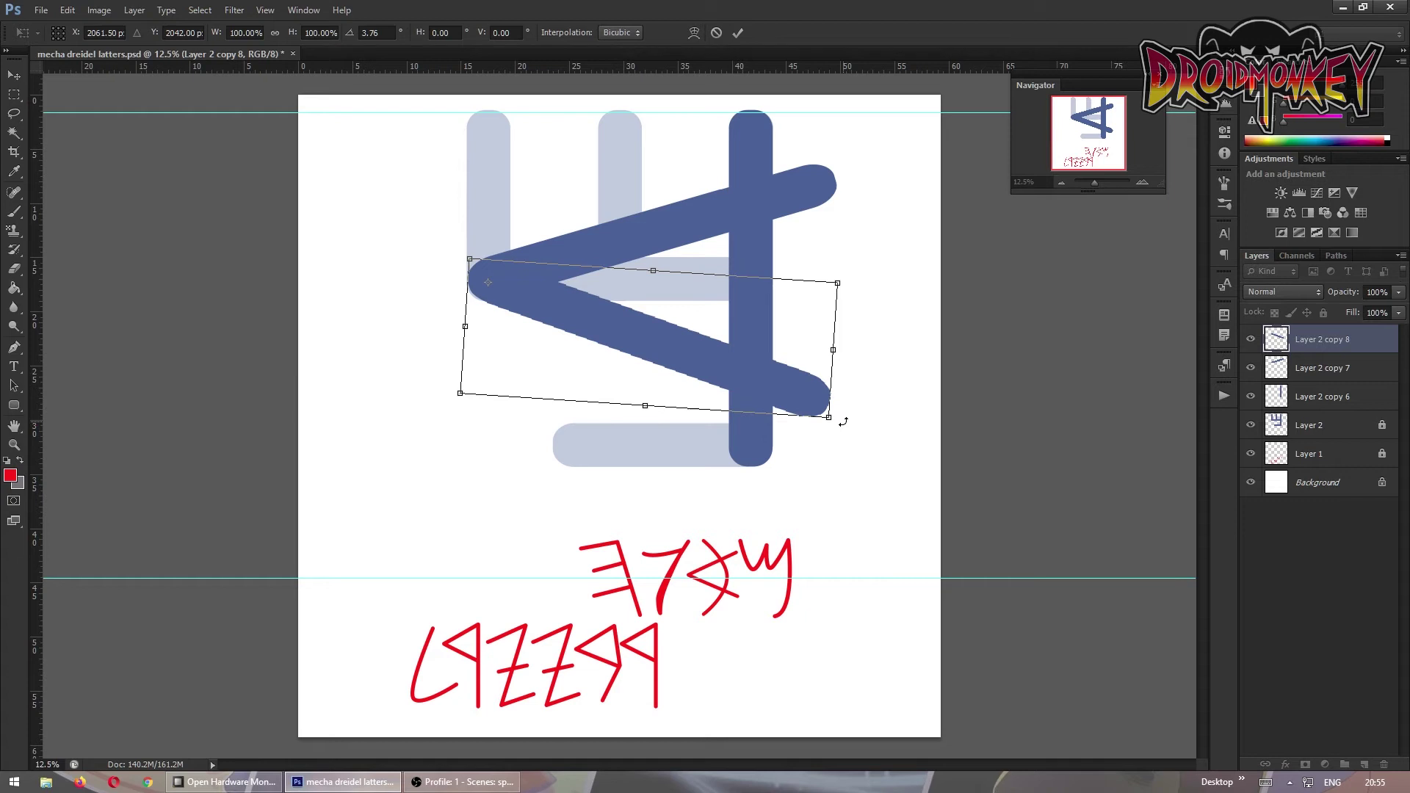
{"action": "key", "text": "Return"}
Nudge the vertical bar left and fine-tune the lower diagonal's position against the template
{"action": "left_click", "coordinate": [1322, 368]}
{"action": "left_click", "coordinate": [1325, 395]}
{"action": "key", "text": "shift+Left"}
{"action": "key", "text": "shift+Left"}
{"action": "key", "text": "shift+Left"}
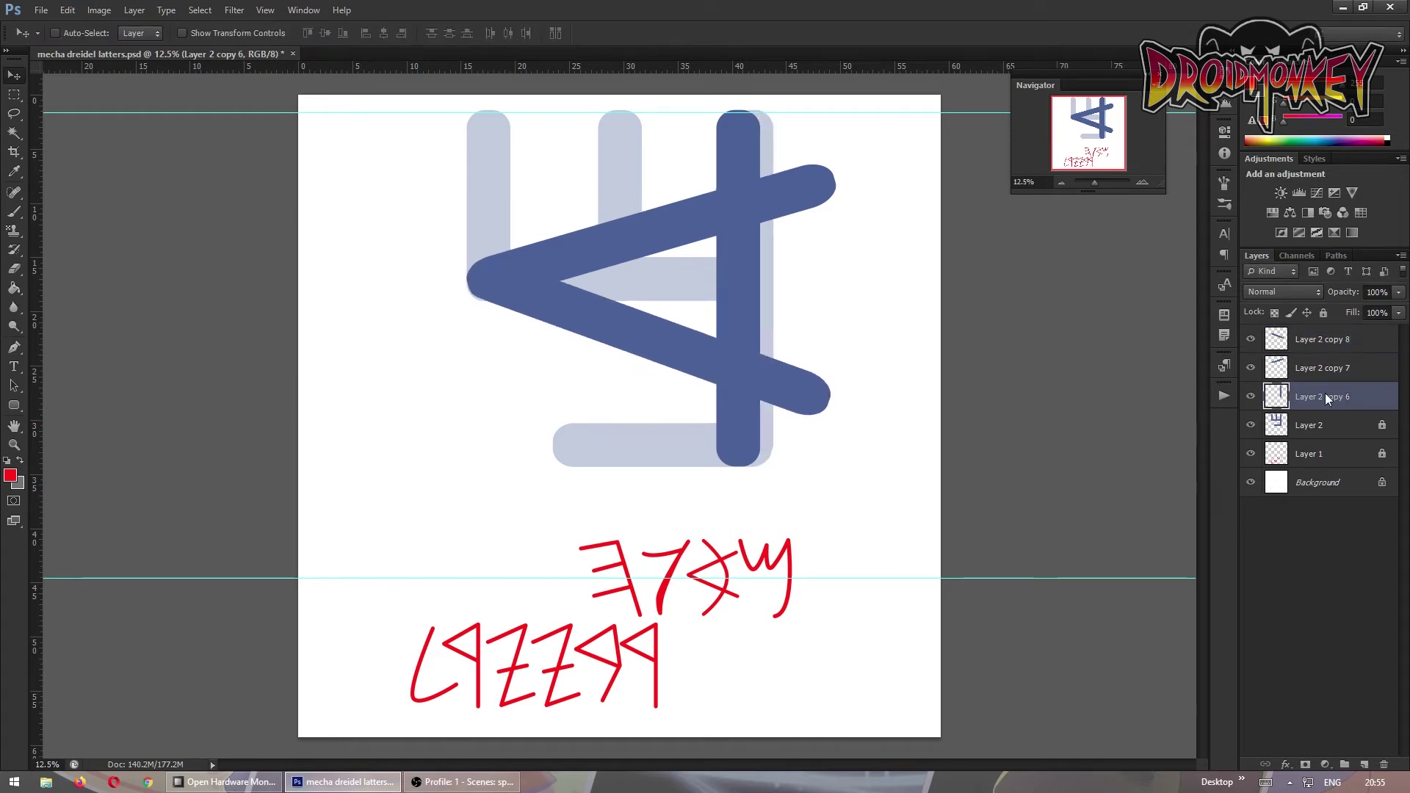
{"action": "left_click", "coordinate": [1322, 339]}
{"action": "left_click_drag", "start_coordinate": [1399, 292], "coordinate": [1356, 302]}
{"action": "left_click_drag", "start_coordinate": [684, 330], "coordinate": [698, 346]}
{"action": "key", "text": "shift+Left"}
{"action": "key", "text": "shift+Left"}
{"action": "key", "text": "shift+Left"}
{"action": "key", "text": "shift+Left"}
{"action": "key", "text": "shift+Left"}
{"action": "key", "text": "shift+Left"}
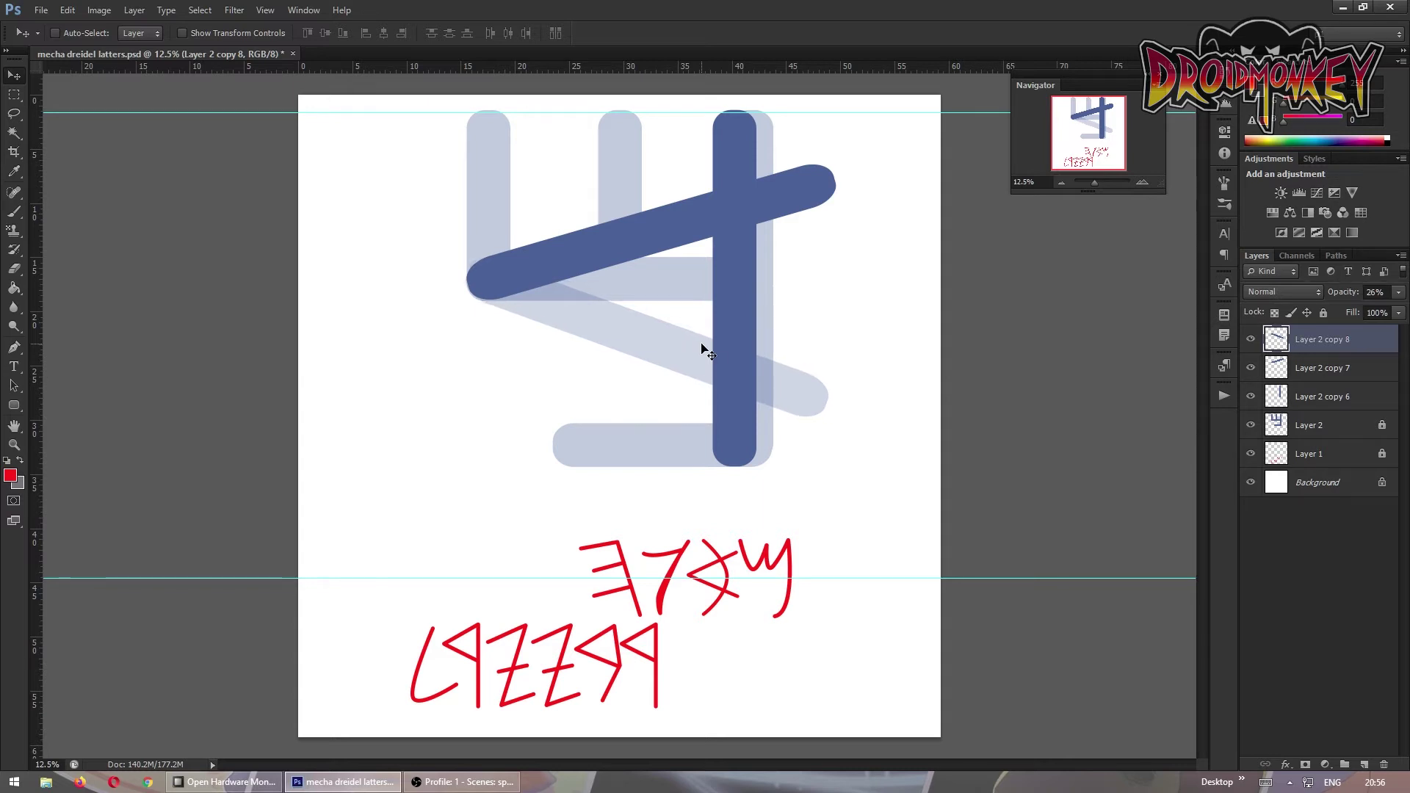
{"action": "key", "text": "0"}
Duplicate and merge the second letter's layers, shift the copy right, and hide it
{"action": "left_click", "coordinate": [1321, 396], "text": "shift"}
{"action": "key", "text": "ctrl+j"}
{"action": "key", "text": "ctrl+e"}
{"action": "left_click_drag", "start_coordinate": [741, 380], "coordinate": [770, 383]}
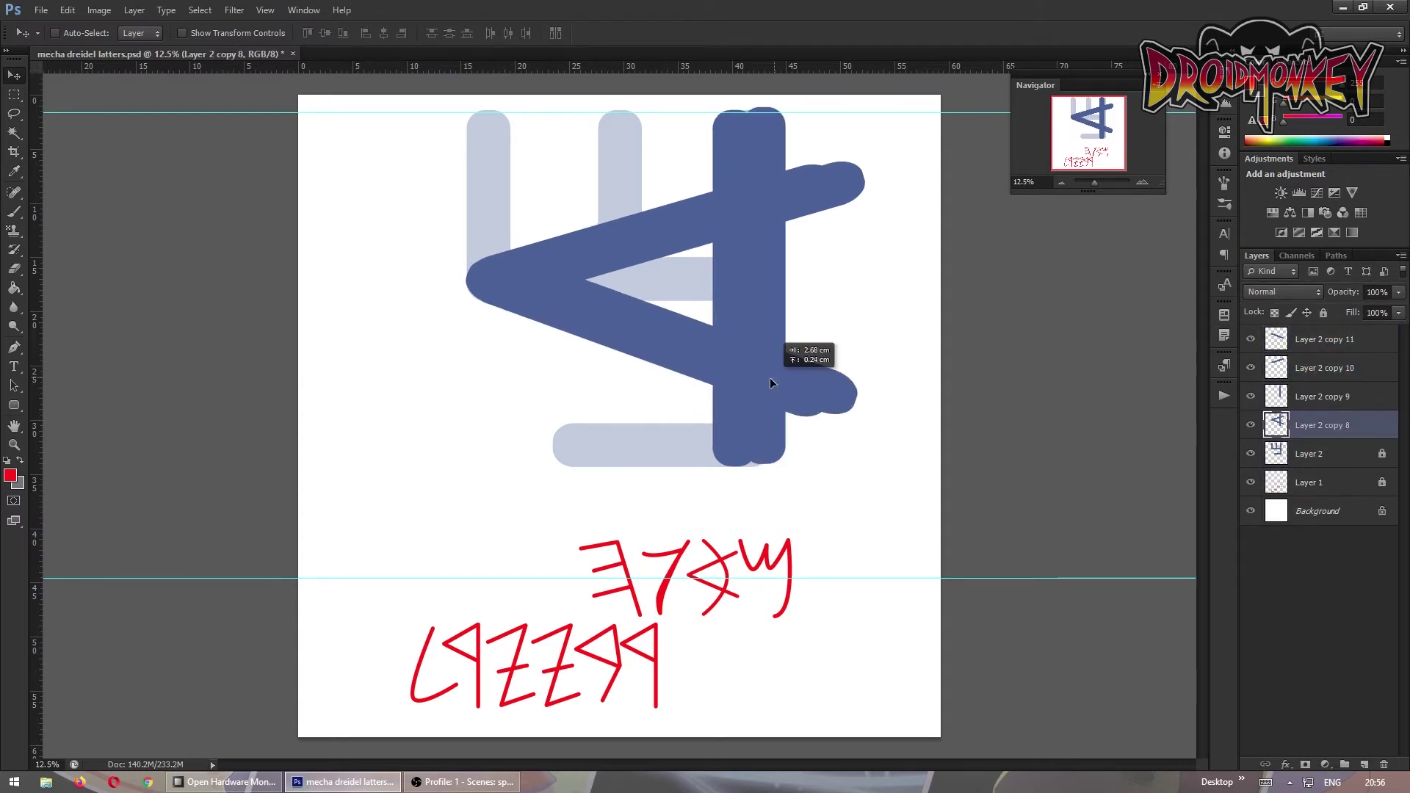
{"action": "left_click", "coordinate": [1250, 426]}
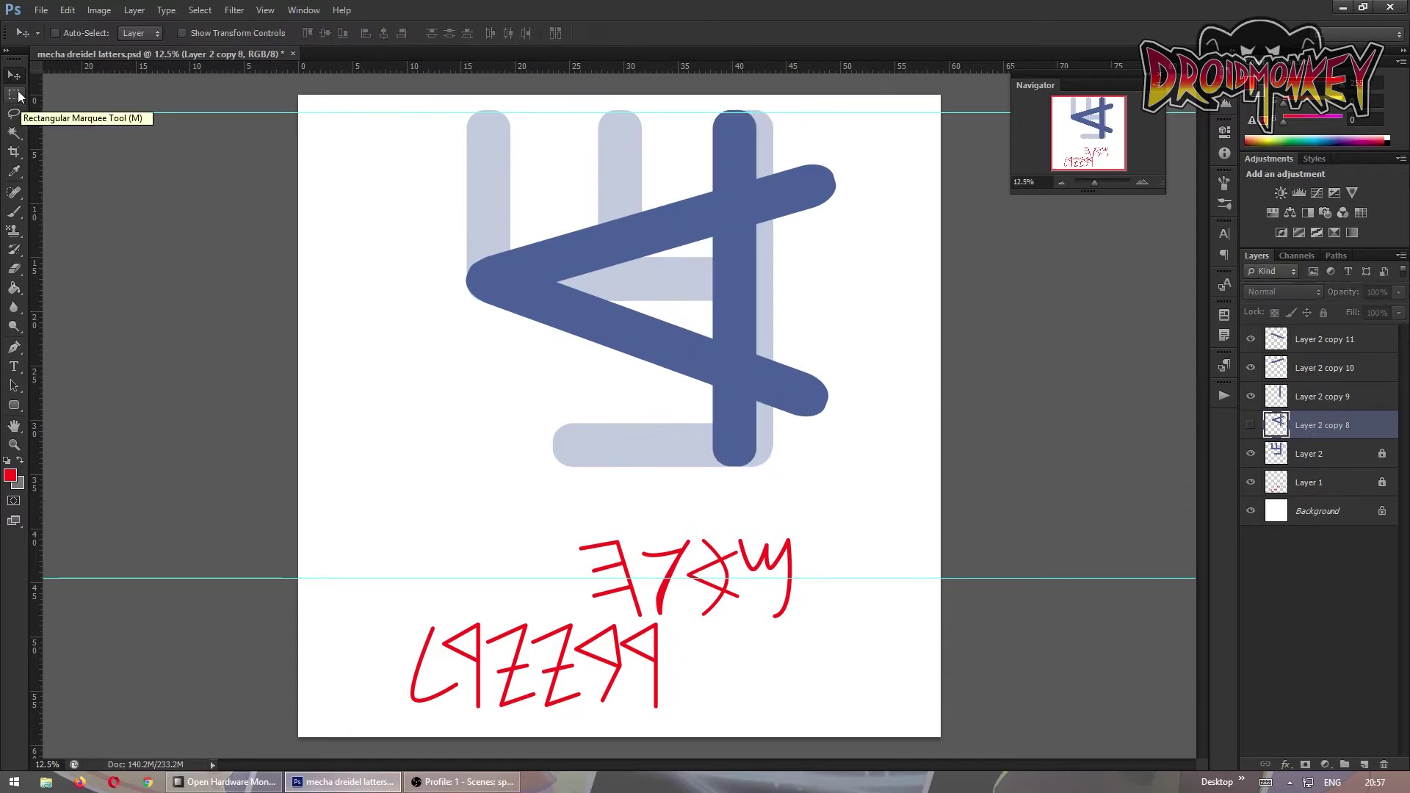
Stretch the vertical bar and rotate it into a diagonal
{"action": "mouse_move", "coordinate": [737, 469]}
{"action": "left_mouse_down"}
{"action": "mouse_move", "coordinate": [735, 491]}
{"action": "mouse_move", "coordinate": [646, 346]}
{"action": "left_mouse_up"}
{"action": "key", "text": "Return"}
{"action": "key", "text": "ctrl+t"}
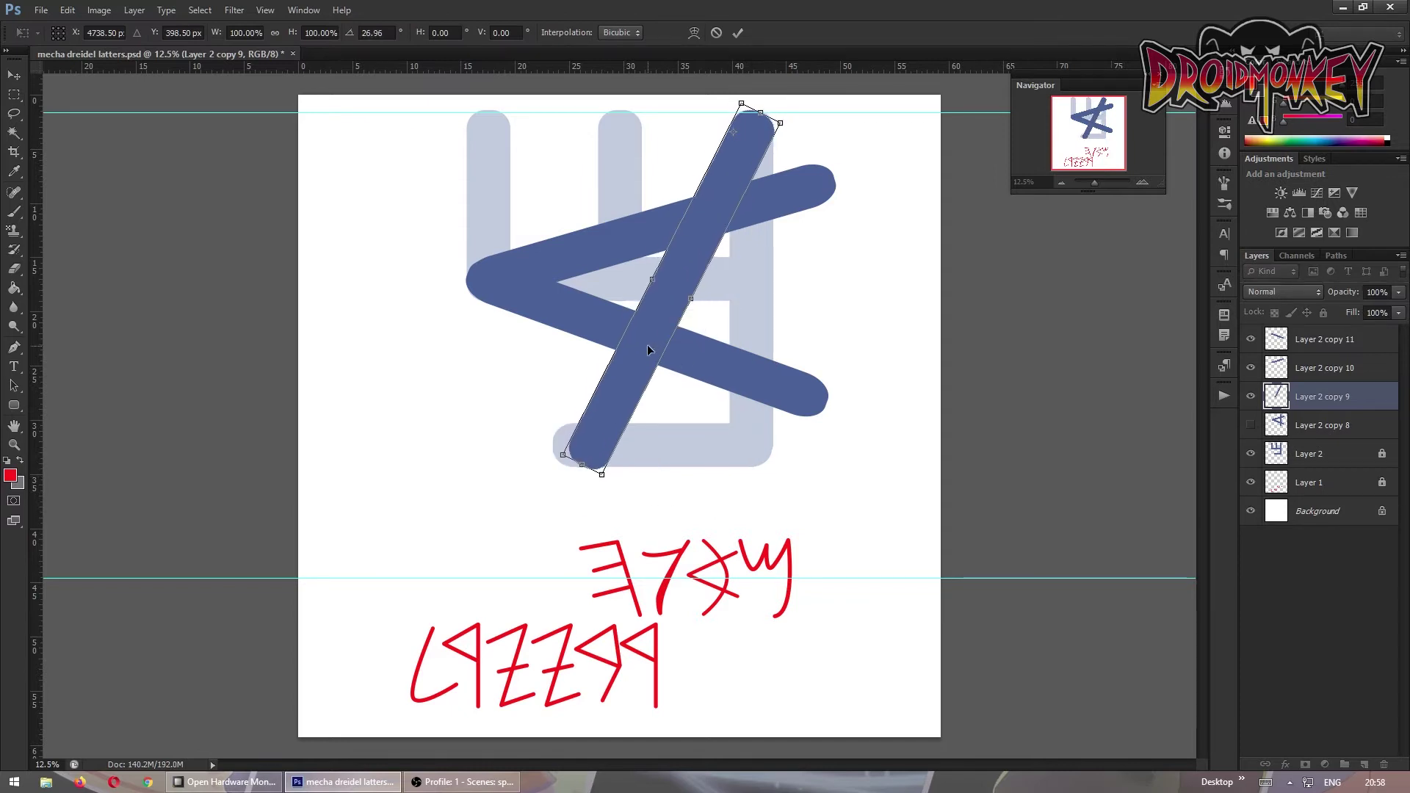
{"action": "key", "text": "Return"}
Swing the arm bar up-right and shift it to meet the diagonal
{"action": "left_click", "coordinate": [1250, 338]}
{"action": "left_click", "coordinate": [1322, 367]}
{"action": "key", "text": "ctrl+t"}
{"action": "mouse_move", "coordinate": [815, 400]}
{"action": "left_mouse_down"}
{"action": "mouse_move", "coordinate": [805, 190]}
{"action": "mouse_move", "coordinate": [551, 216]}
{"action": "mouse_move", "coordinate": [635, 138]}
{"action": "left_mouse_up"}
{"action": "key", "text": "Return"}
{"action": "left_click", "coordinate": [14, 75]}
{"action": "left_click_drag", "start_coordinate": [598, 209], "coordinate": [635, 199]}
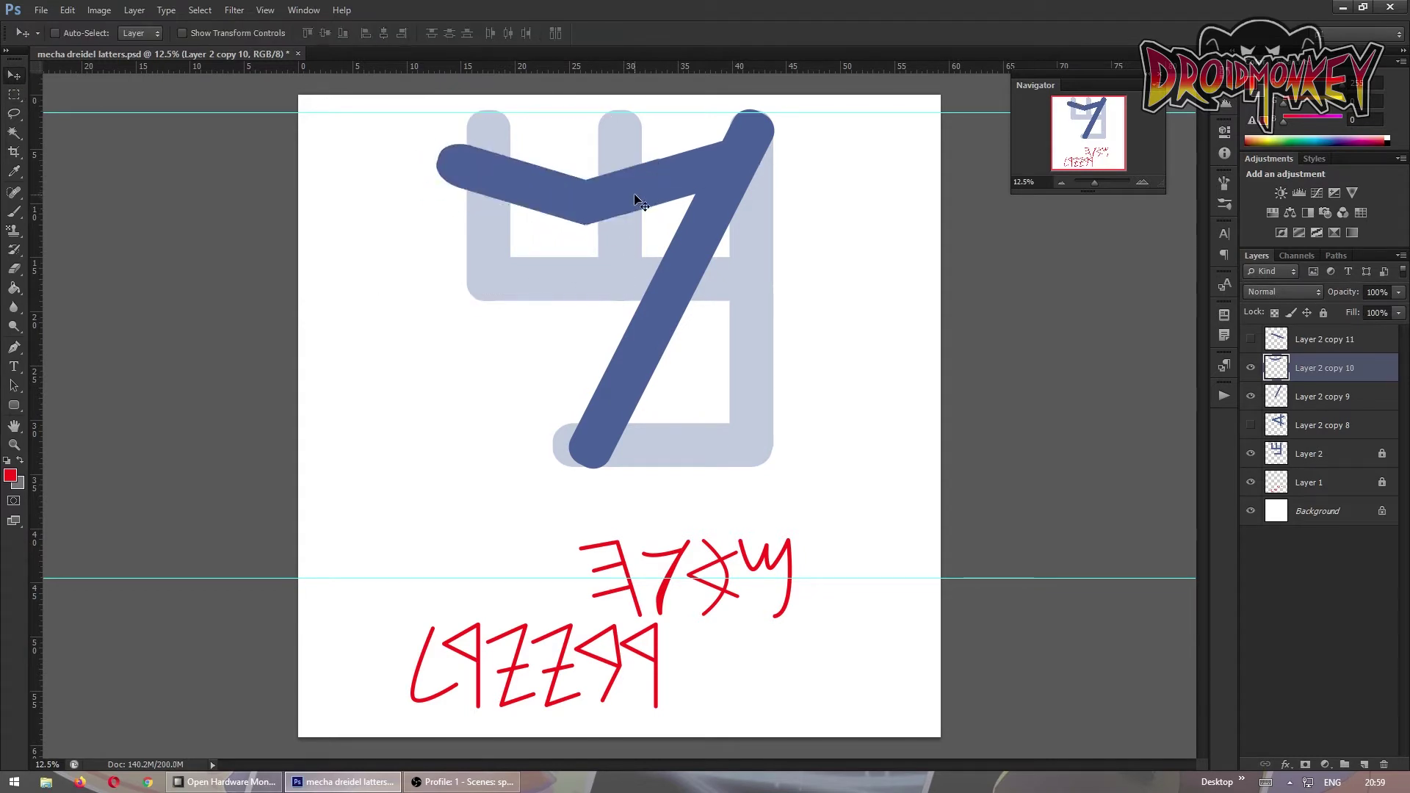
Merge the arm and diagonal into the 7-shaped letter and hide it
{"action": "left_click", "coordinate": [1322, 396]}
{"action": "key", "text": "ctrl+j"}
{"action": "key", "text": "ctrl+bracketright"}
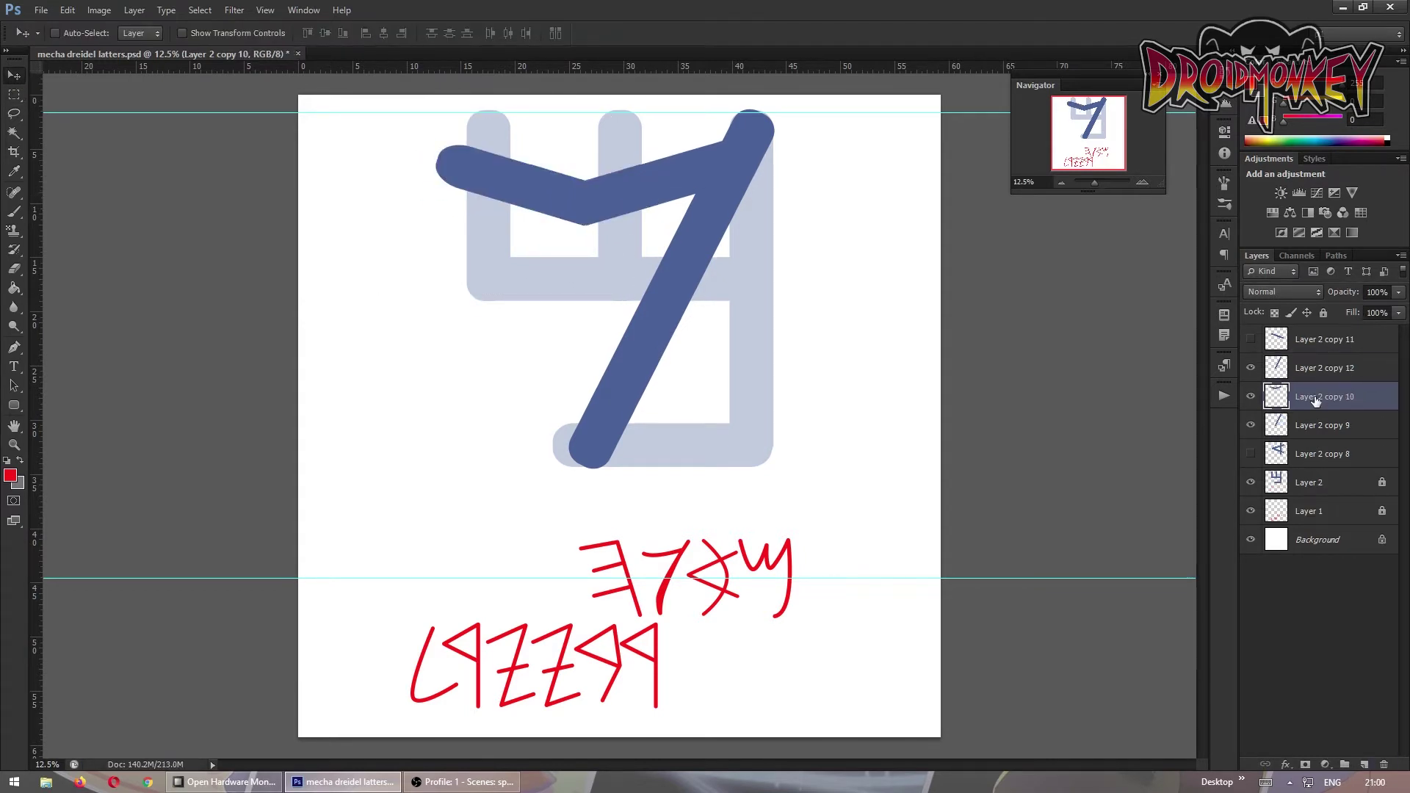
{"action": "key", "text": "ctrl+e"}
{"action": "left_click", "coordinate": [1251, 396]}
Rotate the lone bar -48° so it leans down to the right
{"action": "left_click", "coordinate": [1322, 367]}
{"action": "key", "text": "ctrl+t"}
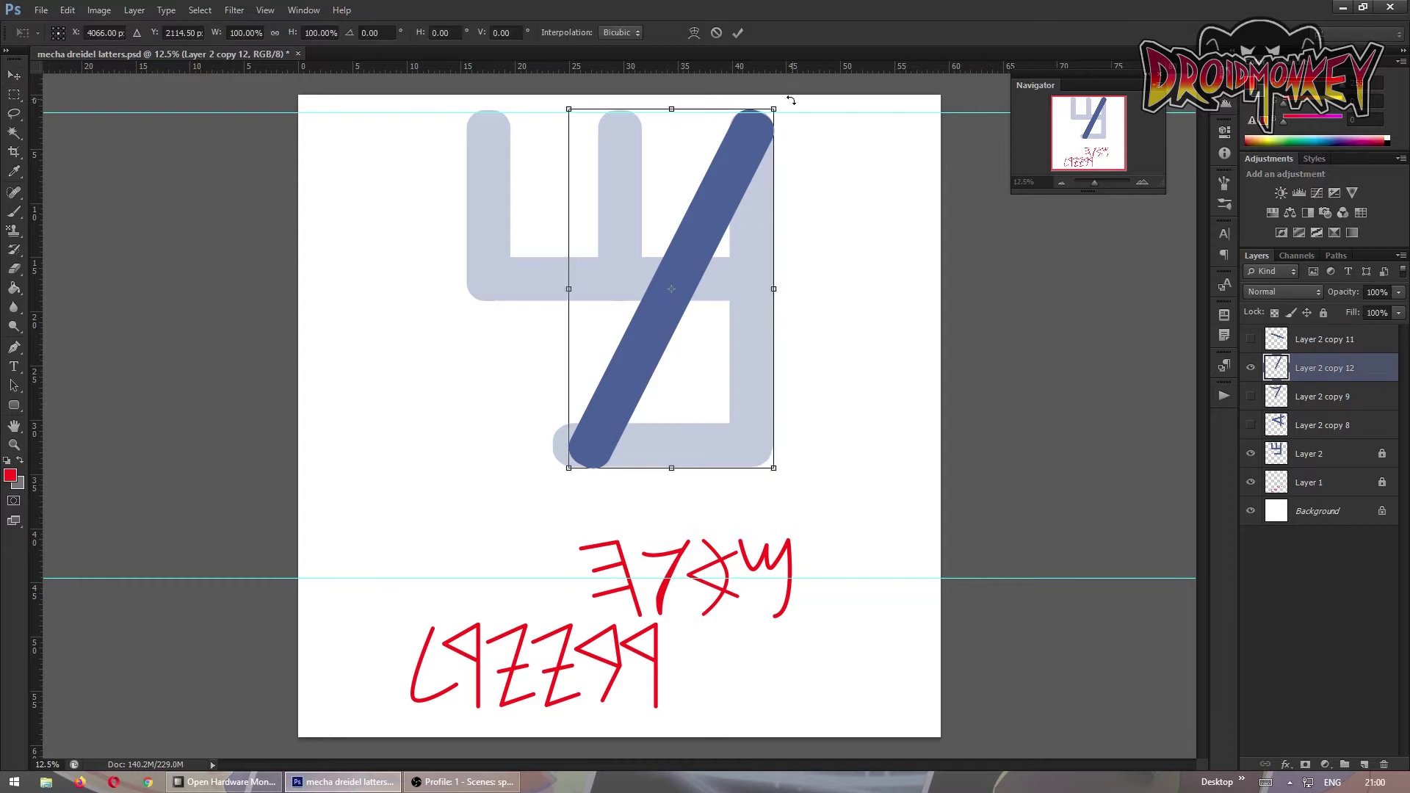
{"action": "left_click_drag", "start_coordinate": [784, 102], "coordinate": [630, 94]}
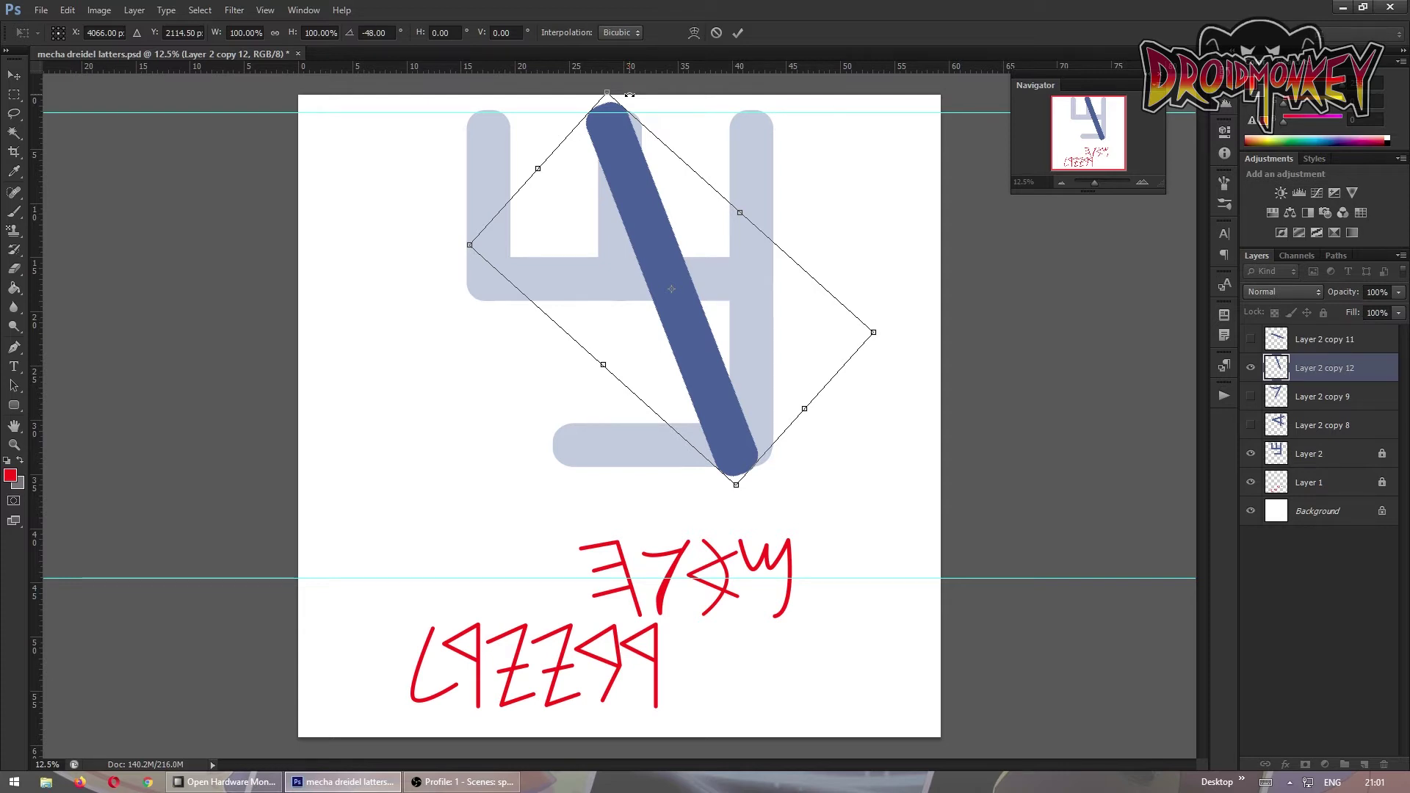
{"action": "key", "text": "Return"}
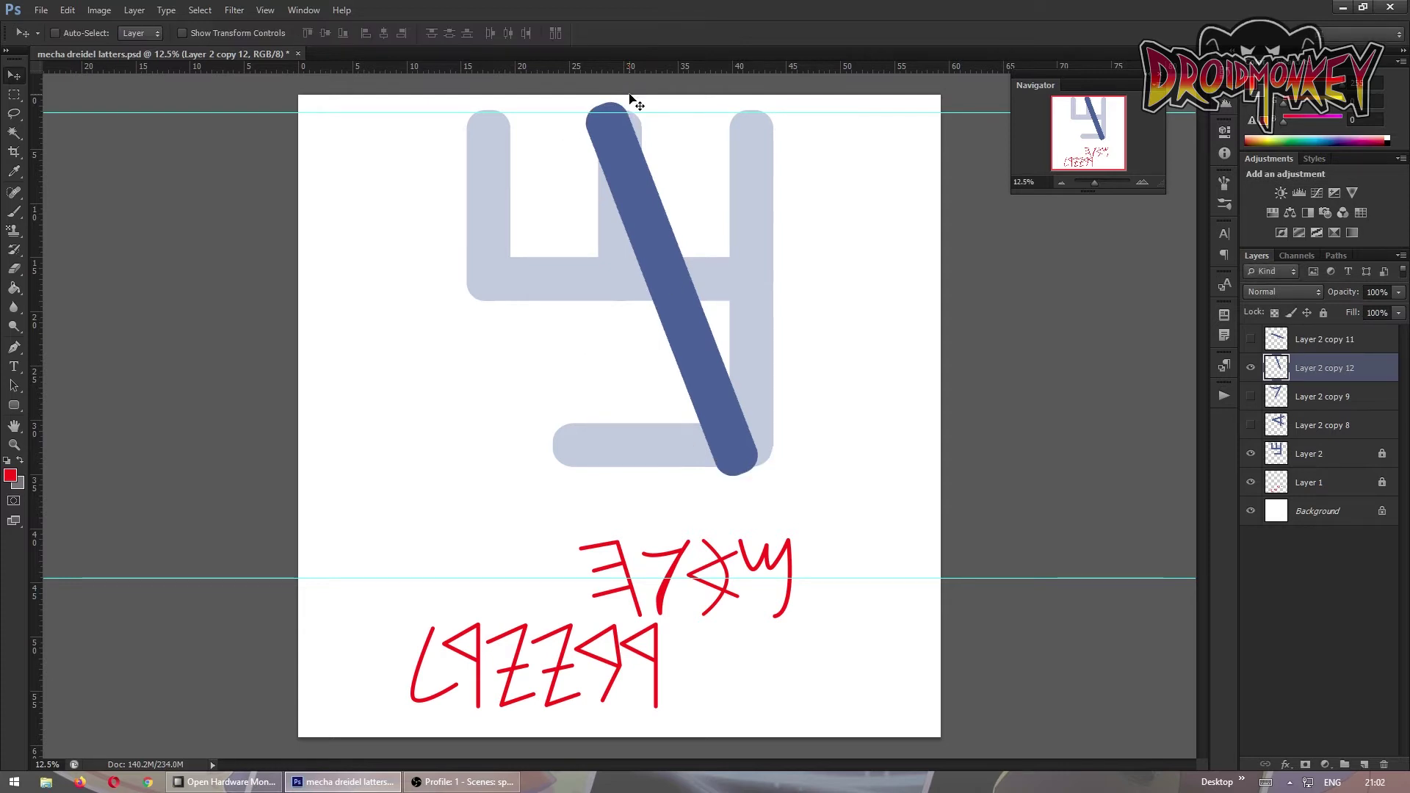
Show the extra bar layer and rotate it up-left as the leaning stem
{"action": "left_click", "coordinate": [1322, 338]}
{"action": "left_click", "coordinate": [1250, 339]}
{"action": "key", "text": "ctrl+t"}
{"action": "mouse_move", "coordinate": [829, 409]}
{"action": "left_mouse_down"}
{"action": "mouse_move", "coordinate": [808, 243]}
{"action": "mouse_move", "coordinate": [541, 156]}
{"action": "mouse_move", "coordinate": [620, 362]}
{"action": "mouse_move", "coordinate": [630, 514]}
{"action": "left_mouse_up"}
{"action": "key", "text": "Return"}
Duplicate the bar, trim its overlap with the Marquee, and place it as the top arm
{"action": "key", "text": "ctrl+j"}
{"action": "key", "text": "m"}
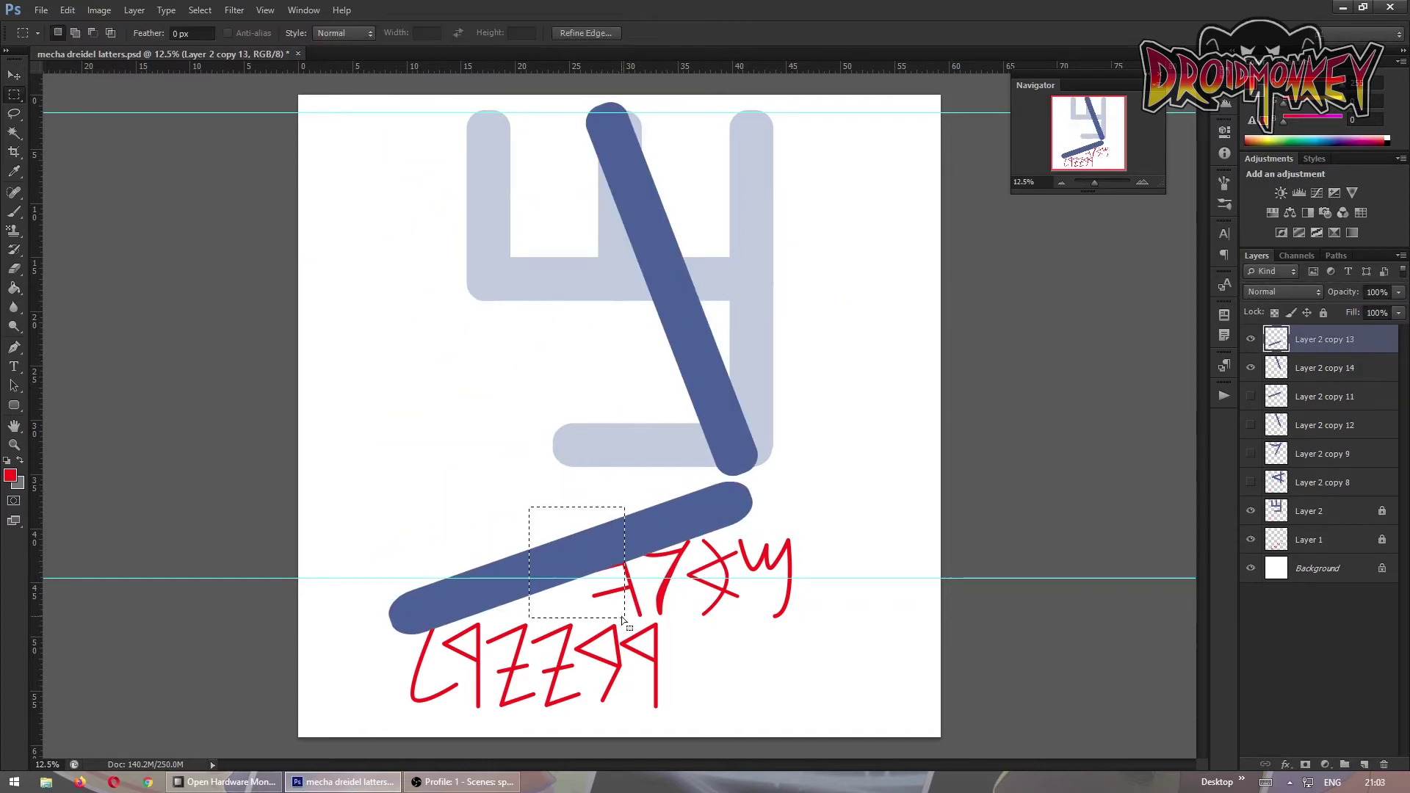
{"action": "key", "text": "Delete"}
{"action": "key", "text": "v"}
{"action": "mouse_move", "coordinate": [518, 589]}
{"action": "left_mouse_down"}
{"action": "mouse_move", "coordinate": [627, 552]}
{"action": "mouse_move", "coordinate": [604, 155]}
{"action": "left_mouse_up"}
{"action": "key", "text": "ctrl+d"}
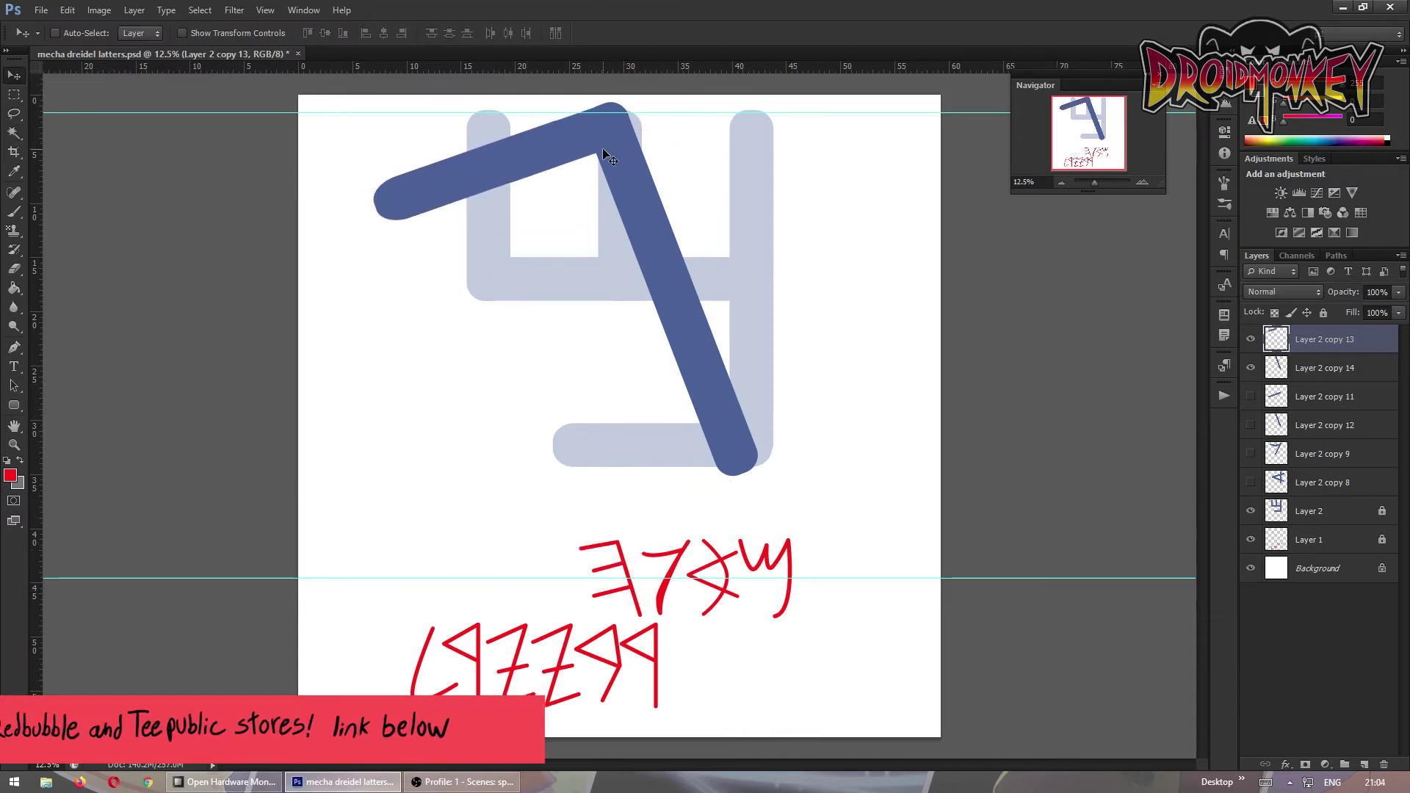
Copy the arm lower, merge the three-armed letter, and duplicate the faded first letter
{"action": "left_click_drag", "start_coordinate": [560, 152], "coordinate": [642, 358]}
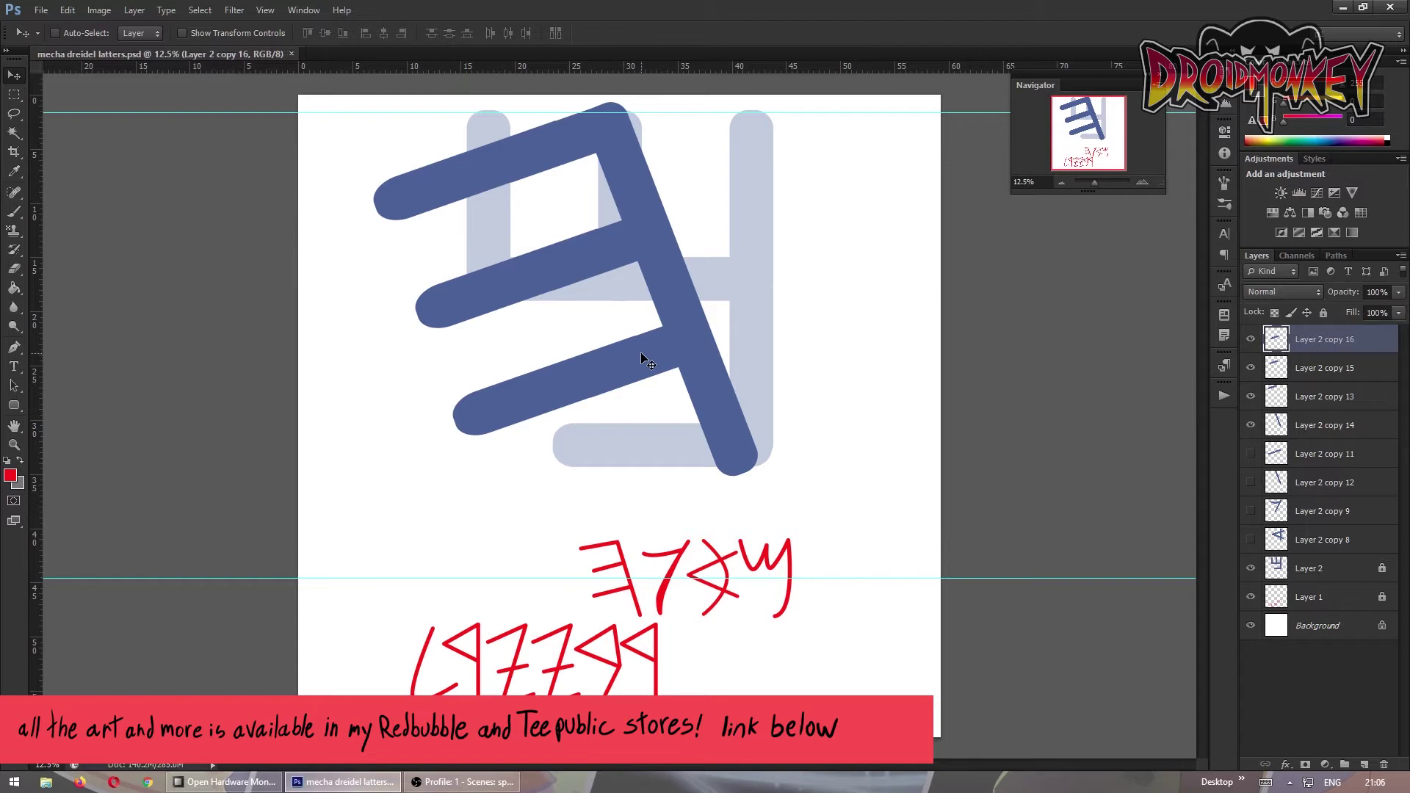
{"action": "key", "text": "ctrl+e"}
{"action": "key", "text": "ctrl+e"}
{"action": "key", "text": "ctrl+e"}
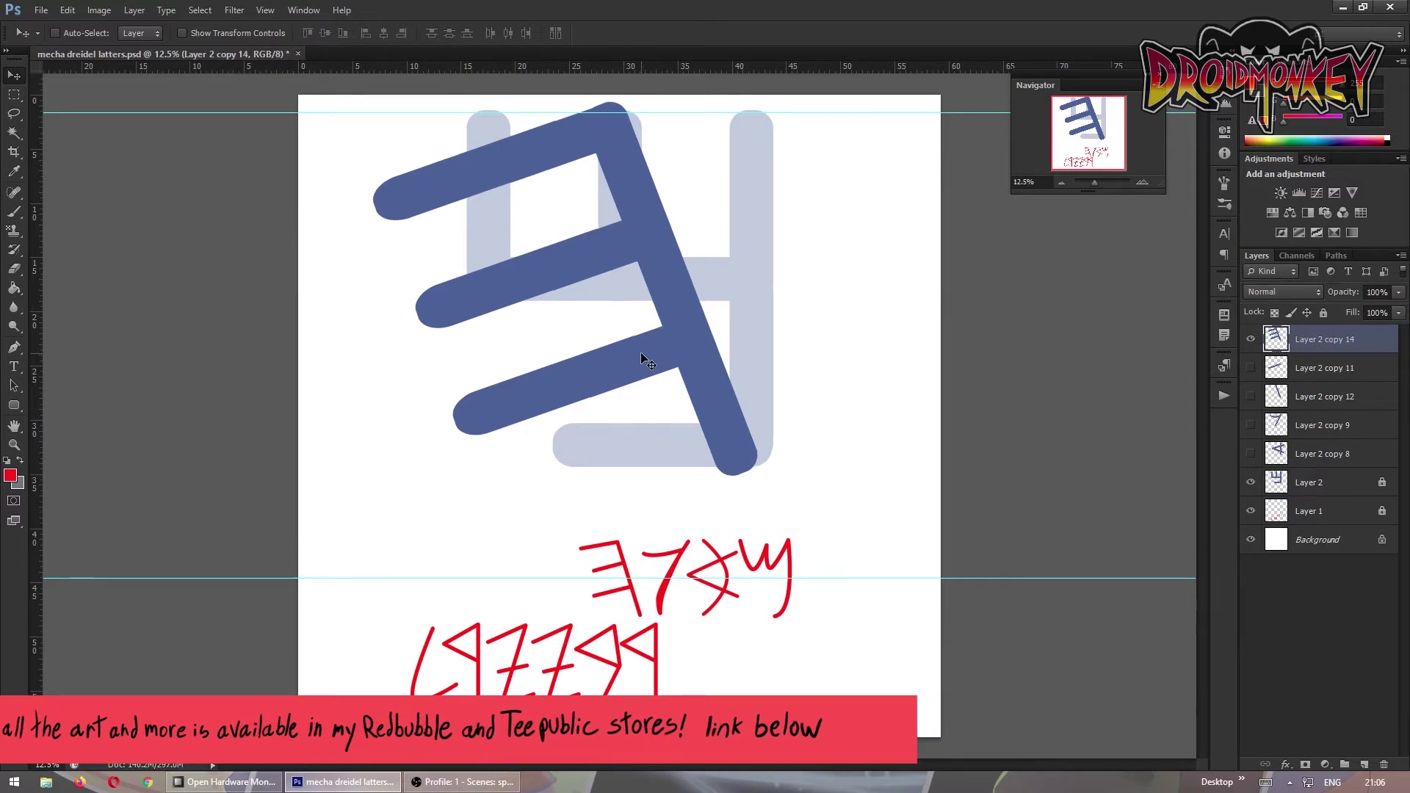
{"action": "left_click", "coordinate": [1315, 482]}
{"action": "key", "text": "ctrl+j"}
Show the other finished letters and select all four letter layers together
{"action": "left_click", "coordinate": [1251, 425]}
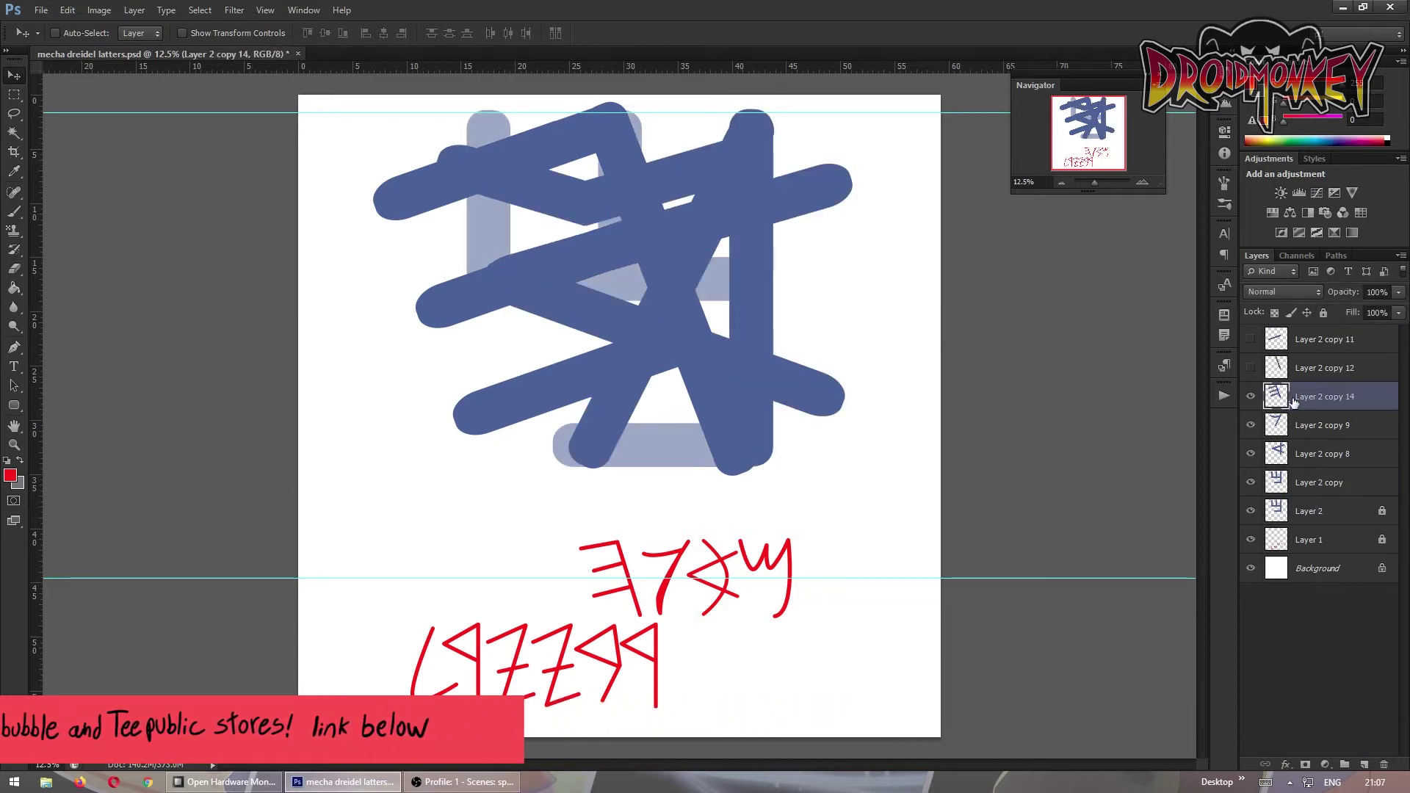
{"action": "left_click", "coordinate": [1250, 511]}
{"action": "left_click_drag", "start_coordinate": [1315, 338], "coordinate": [1315, 383]}
{"action": "left_click", "coordinate": [1315, 482], "text": "shift"}
Scale the four blue letters down in two Free Transform passes
{"action": "key", "text": "ctrl+t"}
{"action": "scroll", "coordinate": [235, 27], "scroll_direction": "down", "scroll_amount": 15}
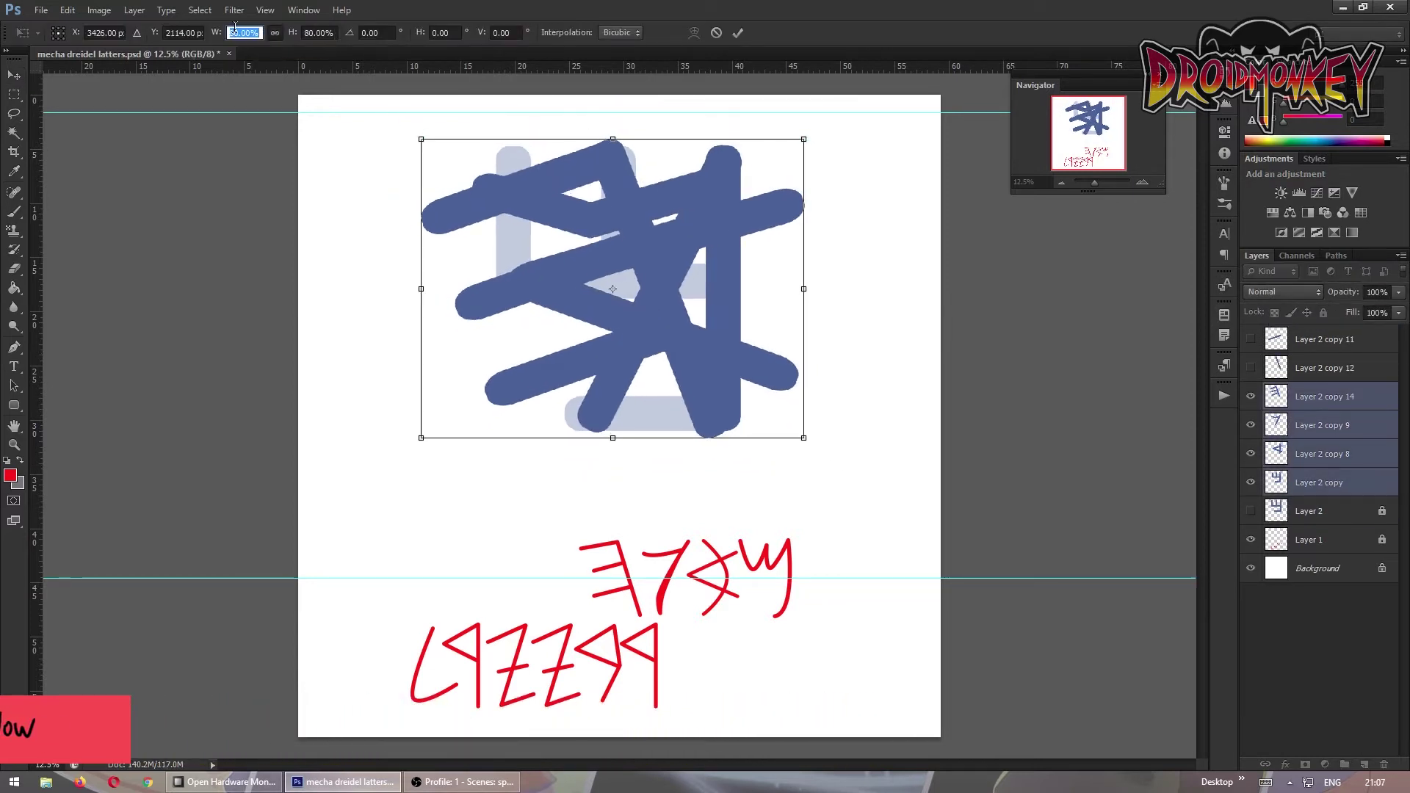
{"action": "scroll", "coordinate": [235, 27], "scroll_direction": "down", "scroll_amount": 4}
{"action": "scroll", "coordinate": [235, 28], "scroll_direction": "down", "scroll_amount": 1}
{"action": "key", "text": "Return"}
{"action": "key", "text": "ctrl+t"}
{"action": "left_click_drag", "start_coordinate": [799, 434], "coordinate": [702, 367]}
{"action": "key", "text": "Return"}
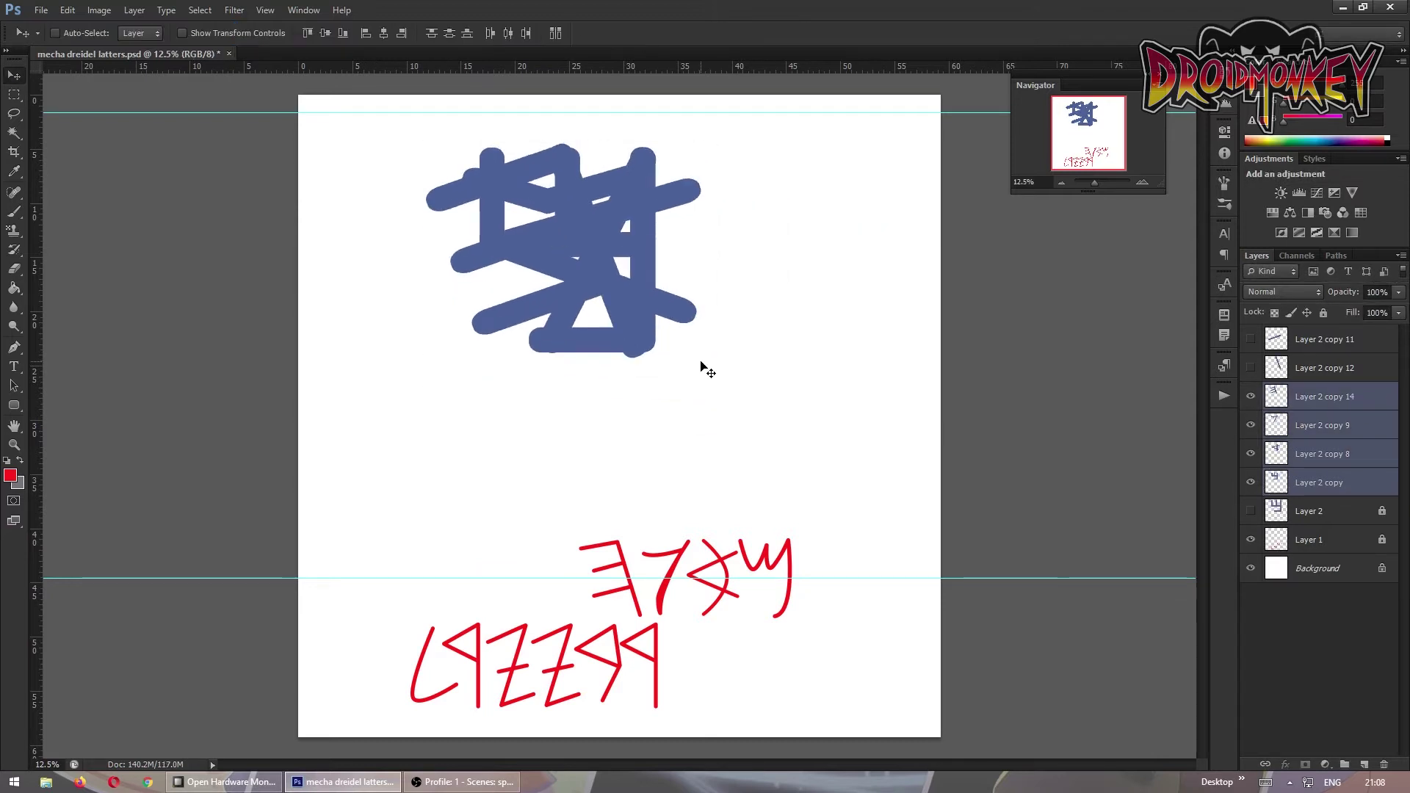
Step back and reapply the scaling to compare sizes on the copy 14 and copy 9 letters
{"action": "key", "text": "ctrl+alt+z"}
{"action": "key", "text": "ctrl+alt+z"}
{"action": "key", "text": "ctrl+alt+z"}
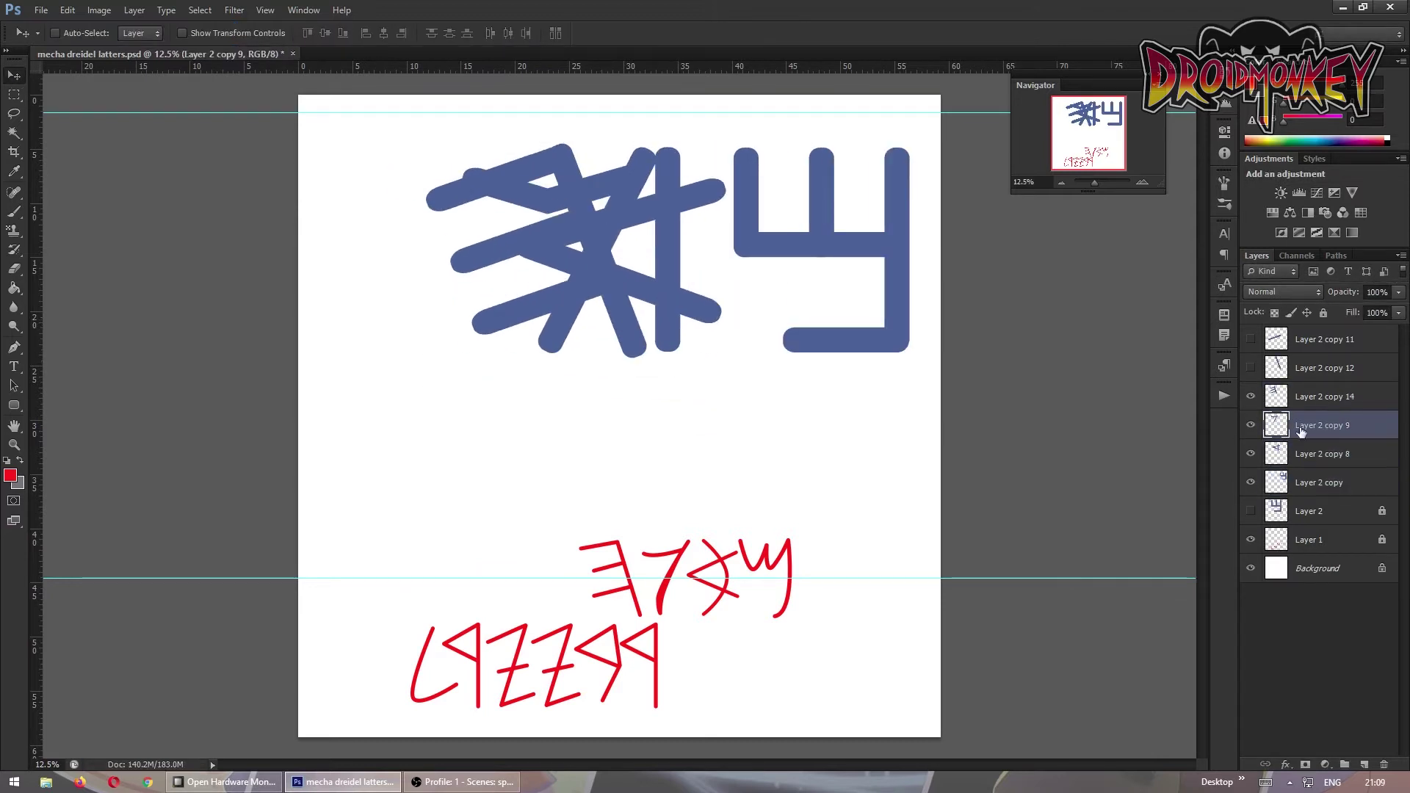
{"action": "key", "text": "ctrl+alt+z"}
{"action": "key", "text": "ctrl+shift+z"}
{"action": "key", "text": "ctrl+shift+z"}
{"action": "key", "text": "ctrl+shift+z"}
{"action": "left_click", "coordinate": [1278, 397]}
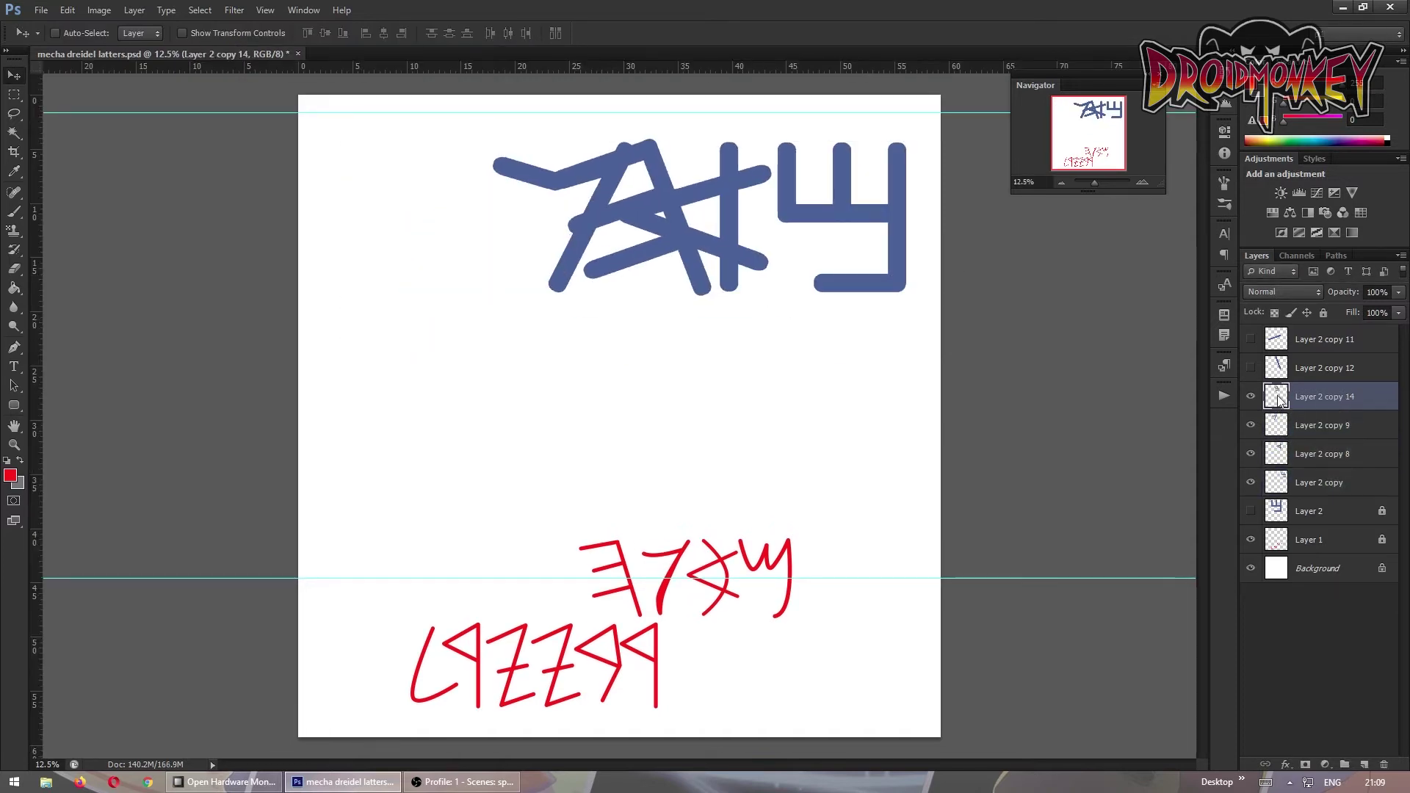
{"action": "key", "text": "ctrl+alt+z"}
{"action": "key", "text": "ctrl+alt+z"}
{"action": "left_click", "coordinate": [1321, 423]}
{"action": "key", "text": "ctrl+alt+z"}
{"action": "key", "text": "ctrl+alt+z"}
{"action": "key", "text": "ctrl+alt+z"}
{"action": "key", "text": "ctrl+alt+z"}
{"action": "key", "text": "ctrl+alt+z"}
Line the letters up in one row and save, then hide them to reveal the guide letter
{"action": "key", "text": "ctrl+shift+z"}
{"action": "key", "text": "ctrl+shift+z"}
{"action": "key", "text": "ctrl+shift+z"}
{"action": "key", "text": "ctrl+shift+z"}
{"action": "left_click", "coordinate": [1328, 397]}
{"action": "key", "text": "ctrl+shift+z"}
{"action": "key", "text": "ctrl+shift+z"}
{"action": "key", "text": "ctrl+shift+z"}
{"action": "key", "text": "ctrl+shift+z"}
{"action": "key", "text": "ctrl+shift+z"}
{"action": "key", "text": "ctrl+shift+z"}
{"action": "key", "text": "ctrl+shift+z"}
{"action": "key", "text": "ctrl+shift+z"}
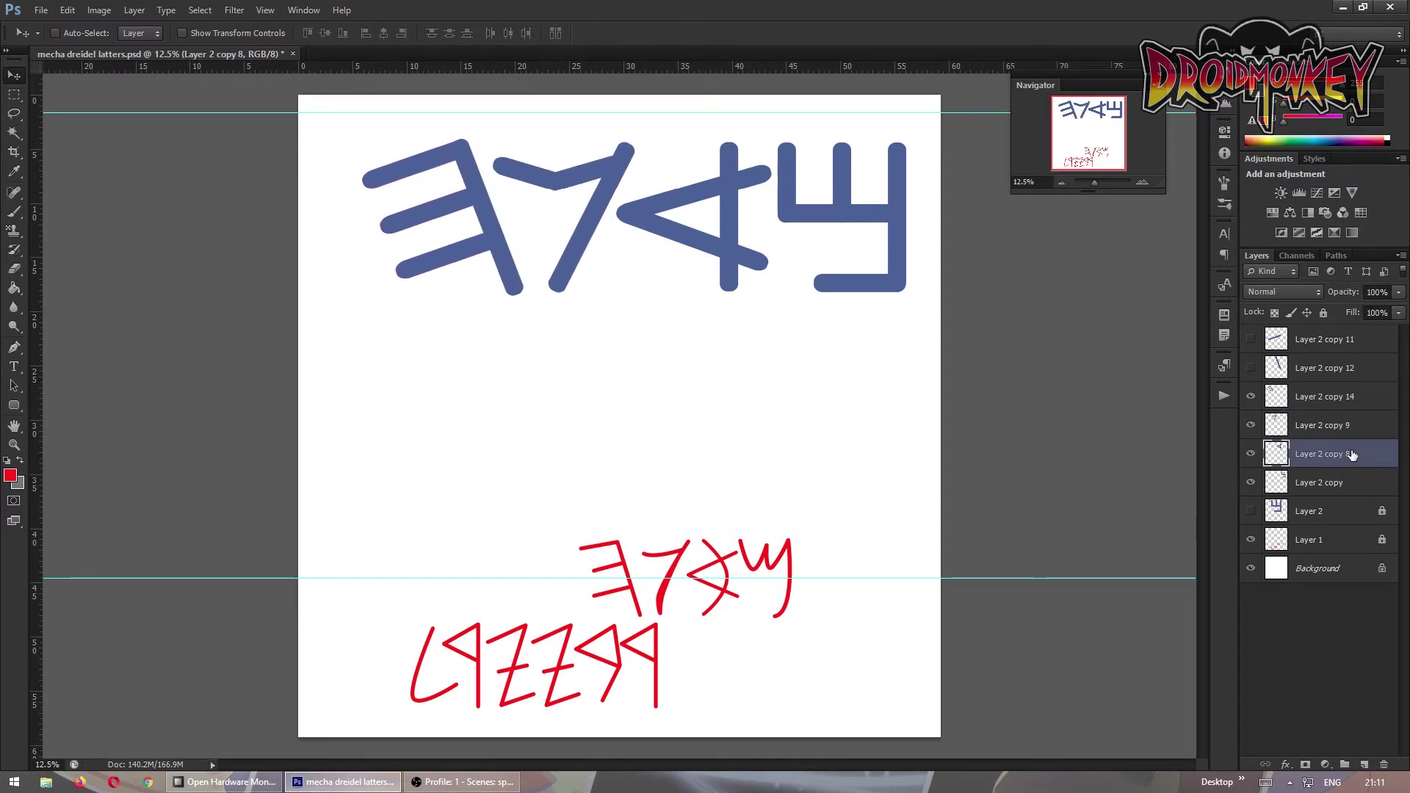
{"action": "left_click", "coordinate": [1319, 420]}
{"action": "key", "text": "ctrl+shift+z"}
{"action": "key", "text": "ctrl+shift+z"}
{"action": "key", "text": "ctrl+shift+z"}
{"action": "key", "text": "ctrl+shift+z"}
{"action": "key", "text": "ctrl+shift+z"}
{"action": "key", "text": "ctrl+s"}
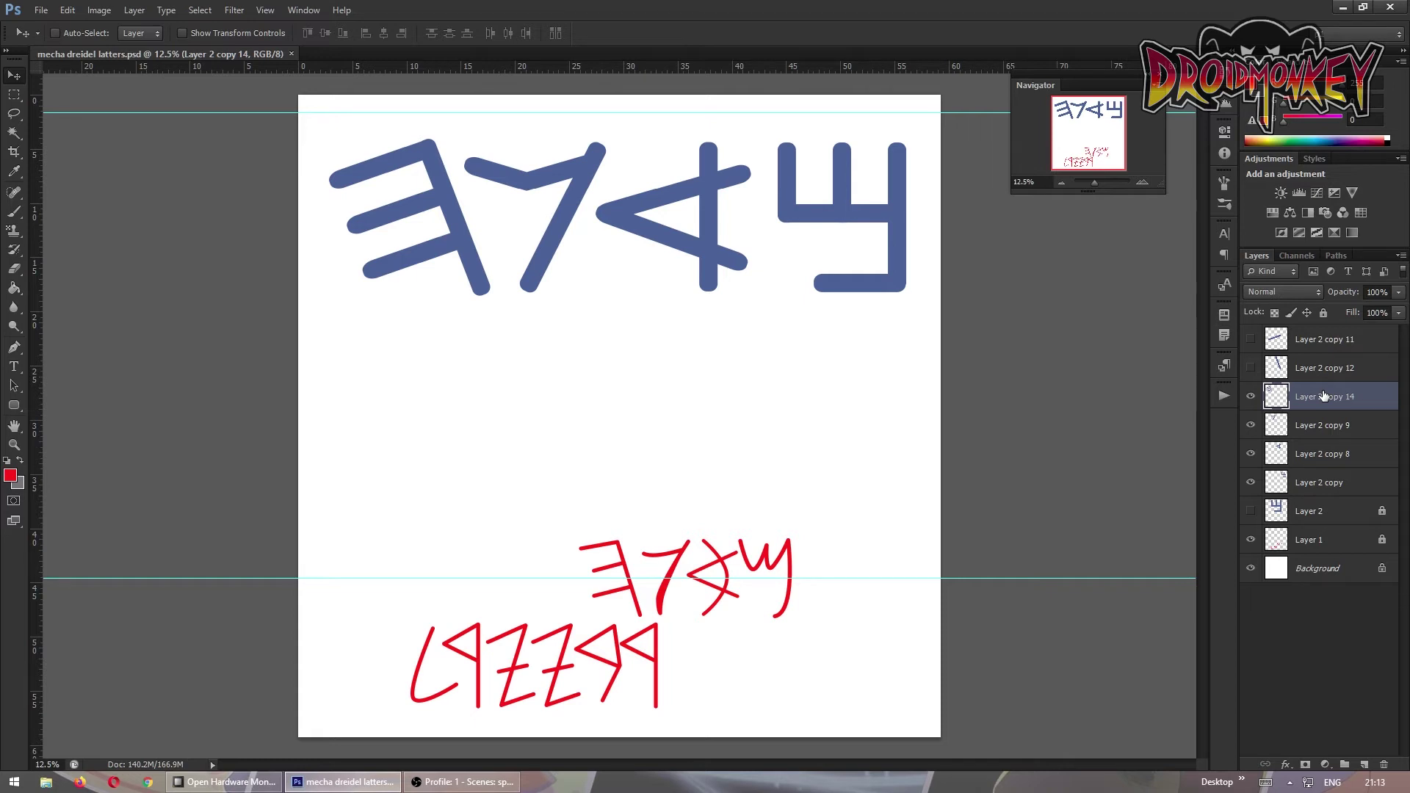
{"action": "key", "text": "ctrl+alt+z"}
{"action": "key", "text": "ctrl+alt+z"}
{"action": "key", "text": "ctrl+alt+z"}
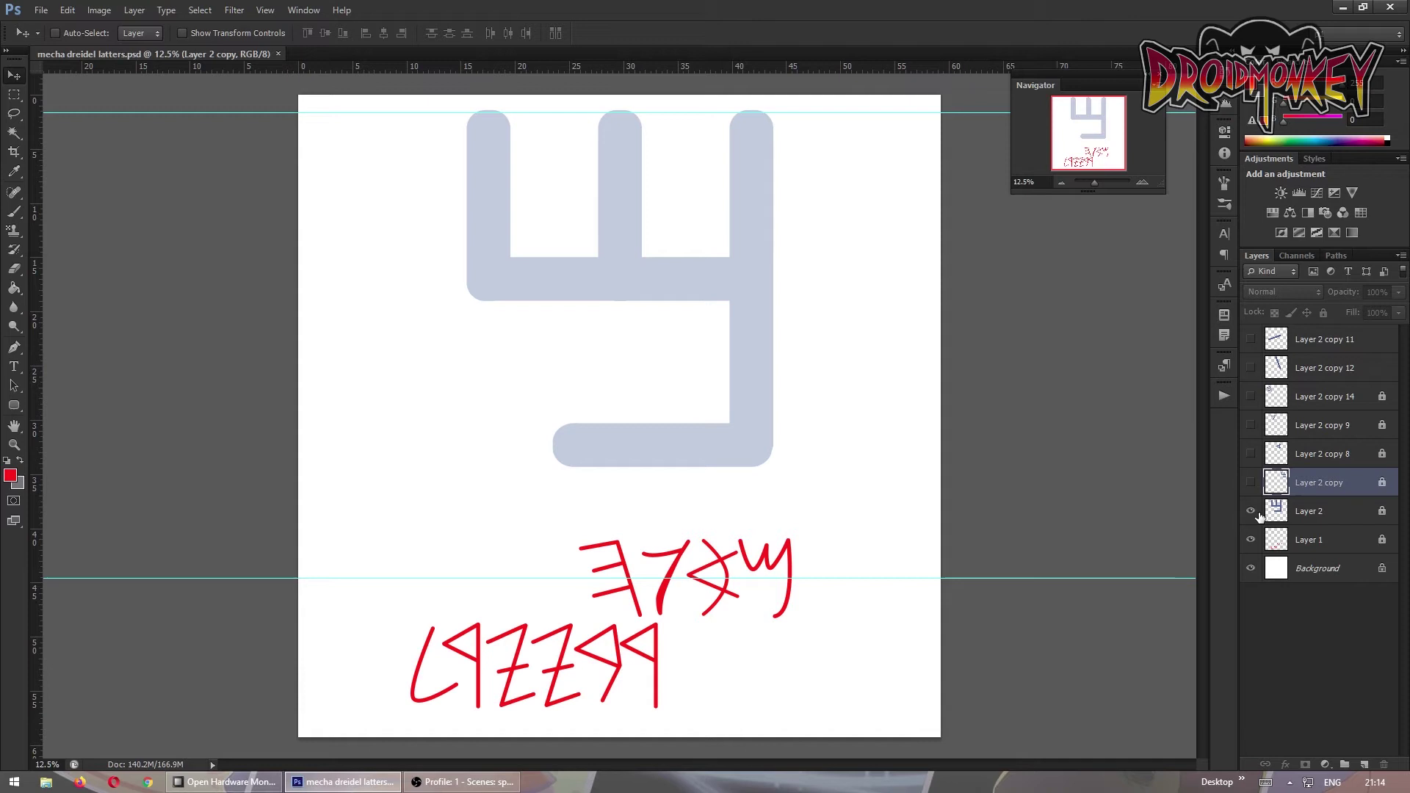
Show the Layer 2 copy 12 bar and rotate it upright
{"action": "key", "text": "ctrl+alt+z"}
{"action": "key", "text": "ctrl+t"}
{"action": "left_click_drag", "start_coordinate": [797, 103], "coordinate": [912, 147]}
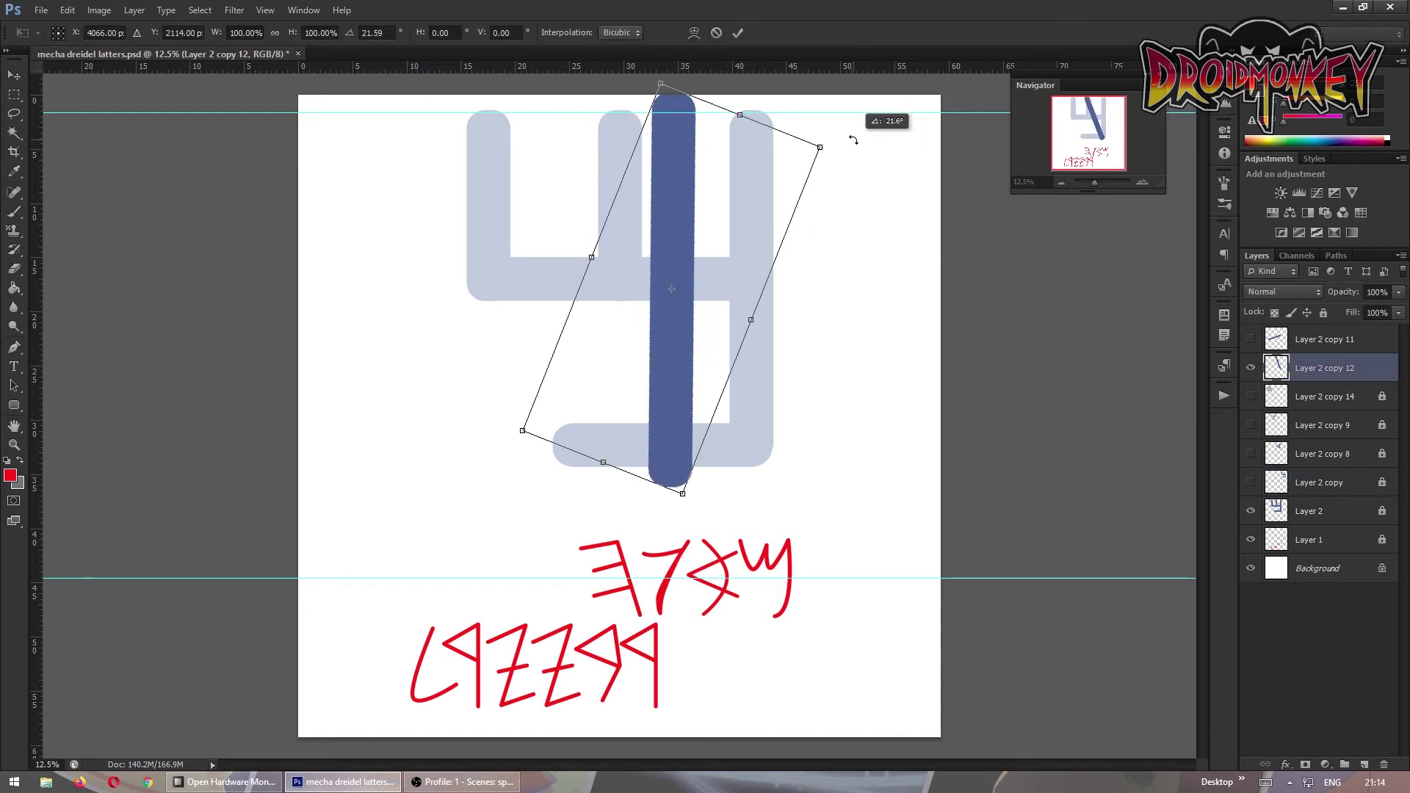
{"action": "key", "text": "Return"}
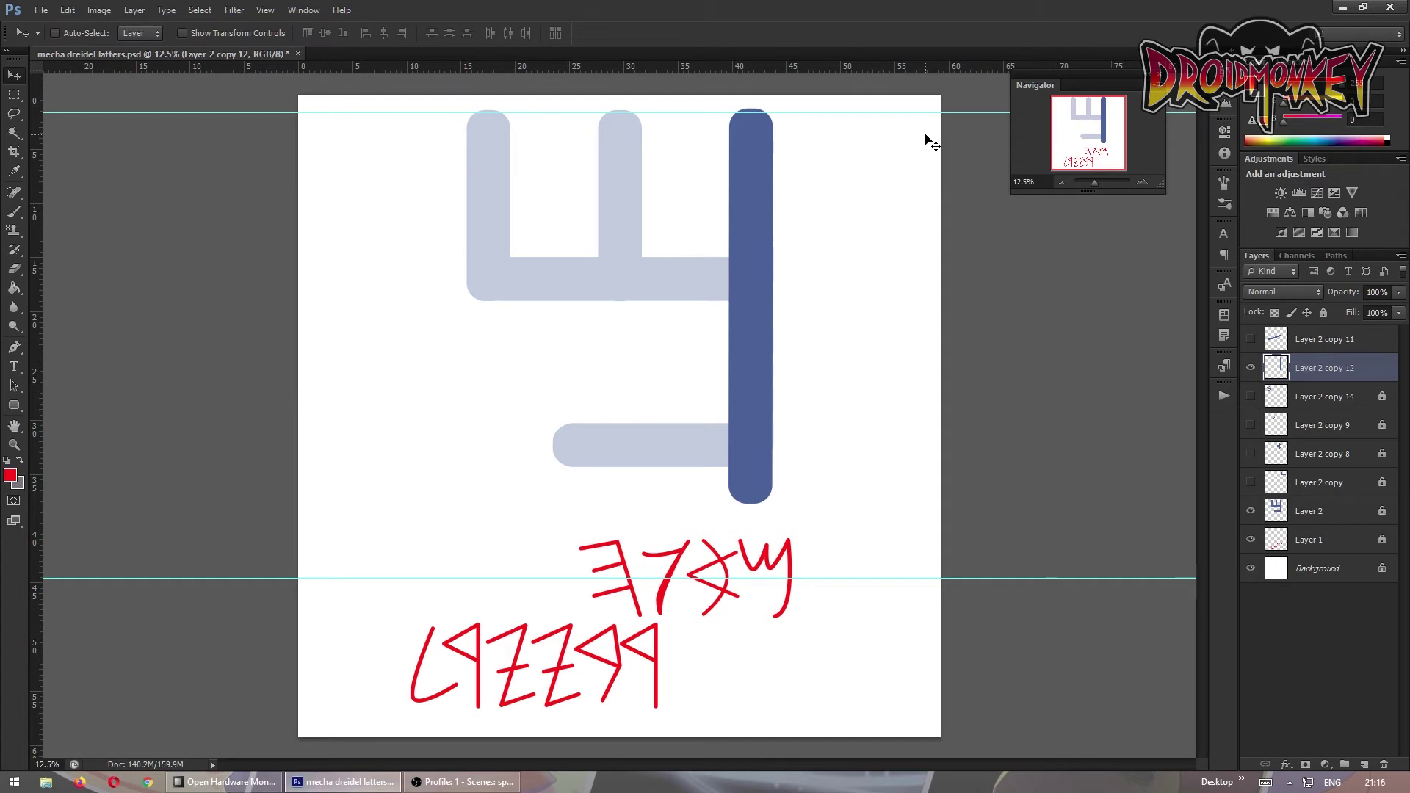
Place a copied diagonal bar and move its middle piece to the upright bar's top
{"action": "left_click_drag", "start_coordinate": [653, 396], "coordinate": [639, 368]}
{"action": "left_click_drag", "start_coordinate": [1284, 396], "coordinate": [1284, 353]}
{"action": "left_click", "coordinate": [14, 94]}
{"action": "left_click_drag", "start_coordinate": [513, 305], "coordinate": [601, 428]}
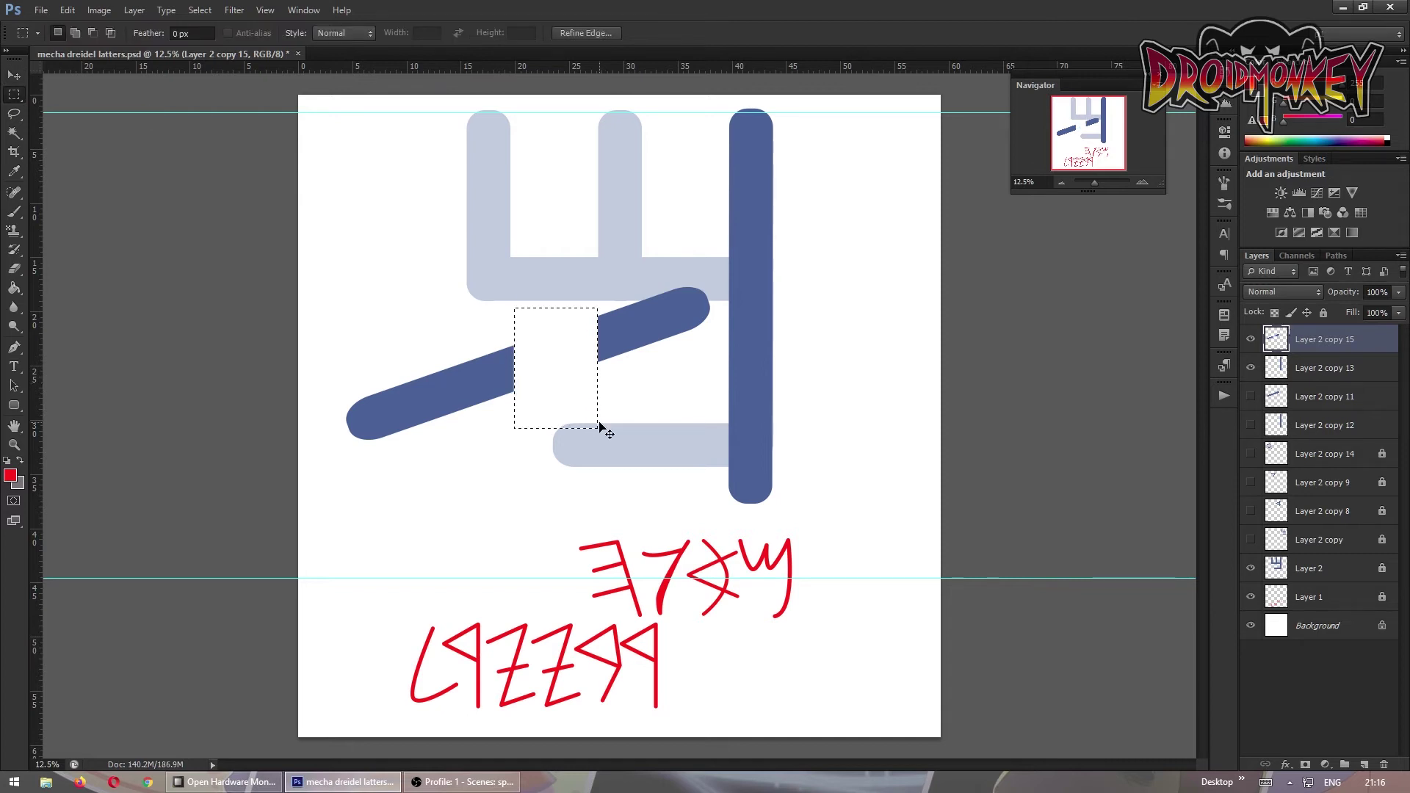
{"action": "left_click_drag", "start_coordinate": [489, 386], "coordinate": [587, 345]}
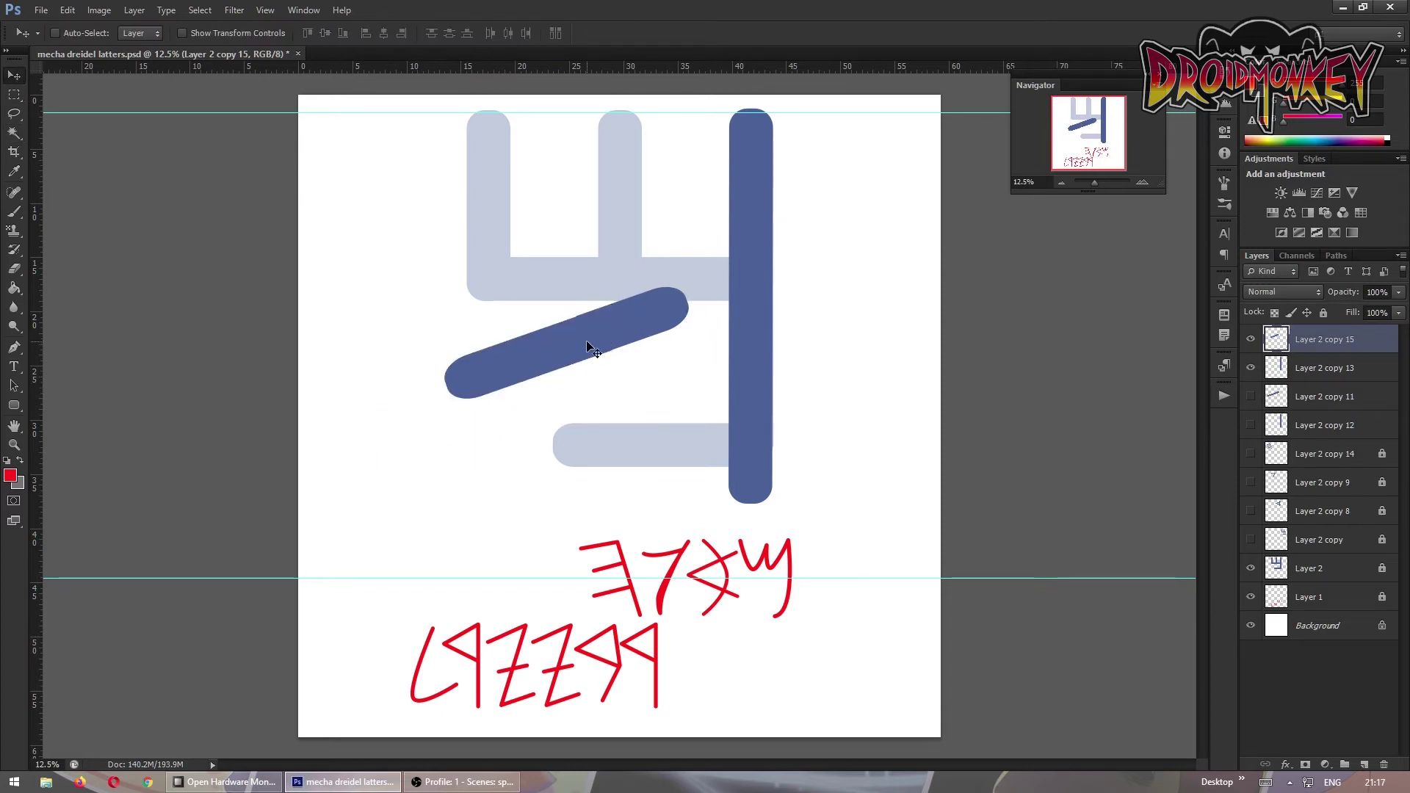
{"action": "left_click_drag", "start_coordinate": [586, 341], "coordinate": [667, 162]}
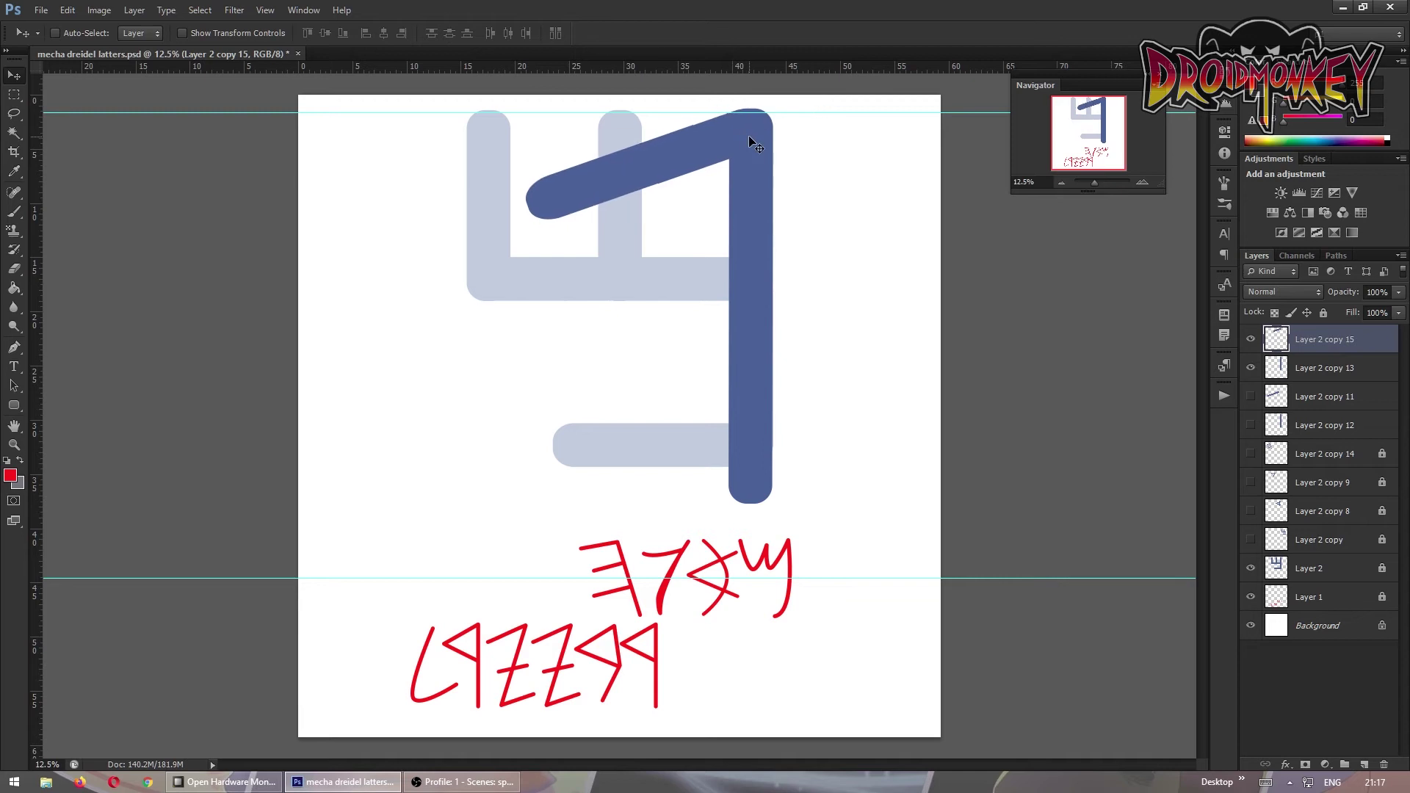
Duplicate the diagonal bar and rotate the copy down into a < shape
{"action": "key", "text": "ctrl+j"}
{"action": "left_click", "coordinate": [67, 10]}
{"action": "left_click", "coordinate": [301, 324]}
{"action": "left_click_drag", "start_coordinate": [796, 105], "coordinate": [774, 293]}
{"action": "key", "text": "Return"}
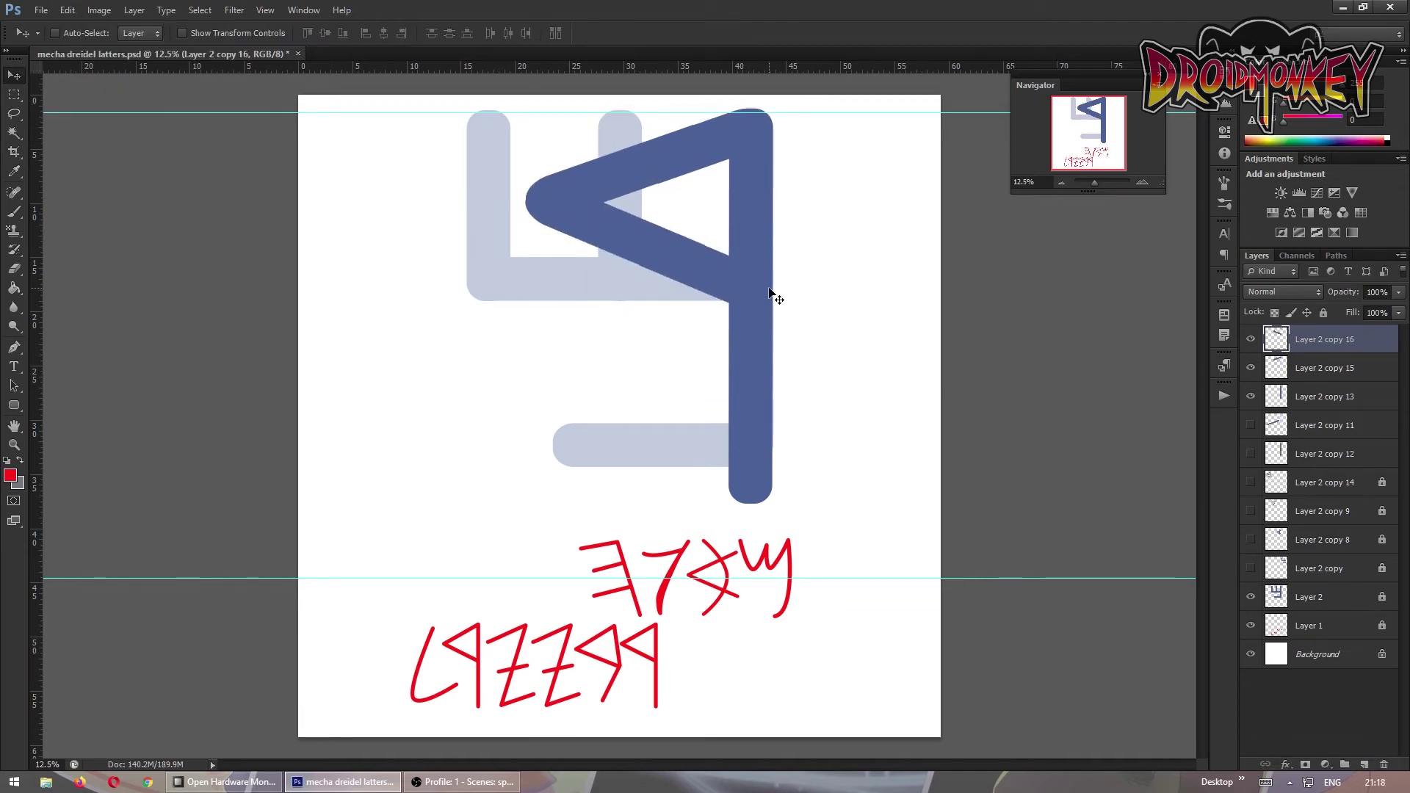
Shift the lower part of the Layer 2 copy 13 upright bar up about 52 px
{"action": "left_click", "coordinate": [764, 308], "text": "ctrl"}
{"action": "key", "text": "m"}
{"action": "left_click_drag", "start_coordinate": [658, 385], "coordinate": [826, 510]}
{"action": "left_click_drag", "start_coordinate": [755, 454], "coordinate": [754, 416]}
{"action": "key", "text": "ctrl+d"}
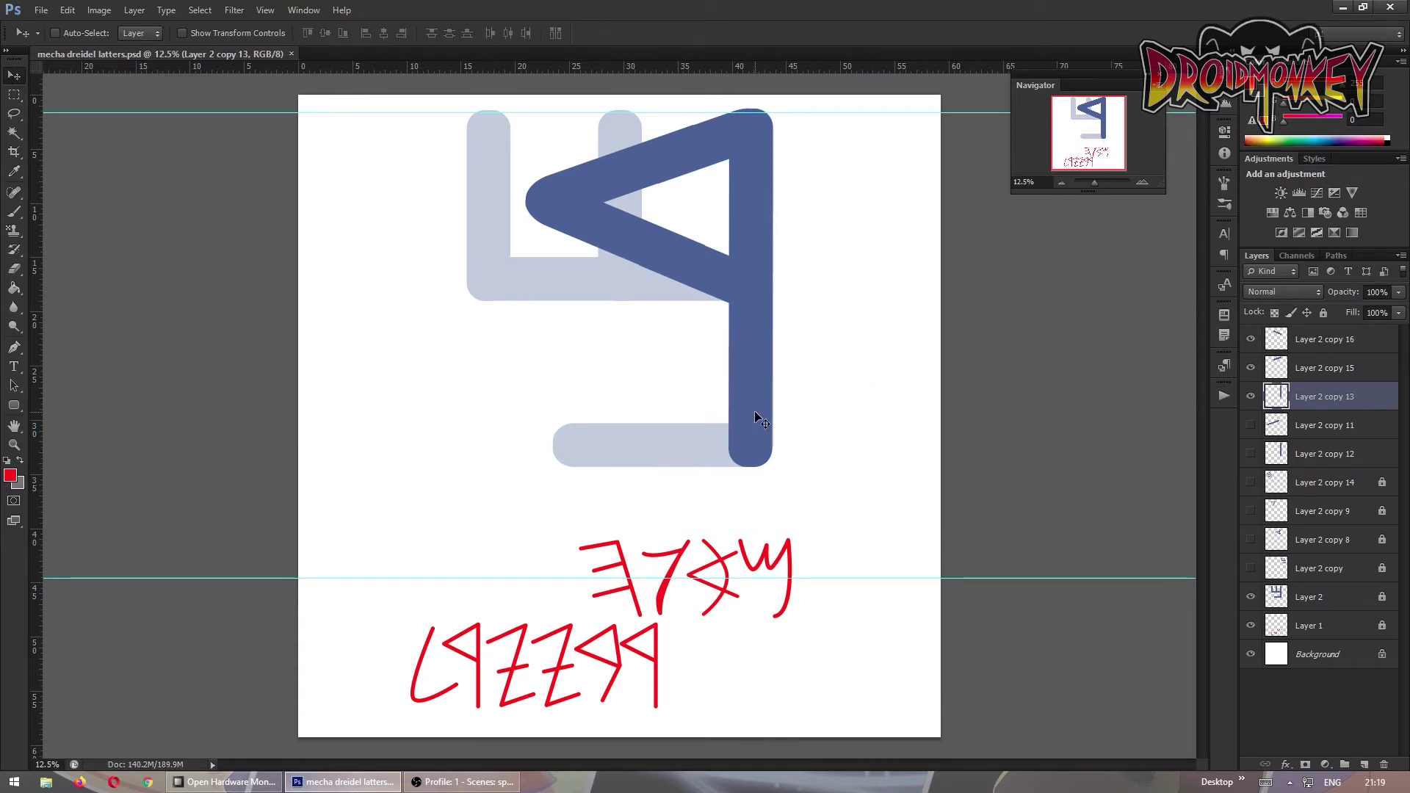
Merge the < shape with the upright bar, move it down the stack and hide it
{"action": "left_click", "coordinate": [1311, 339], "text": "shift"}
{"action": "key", "text": "ctrl+e"}
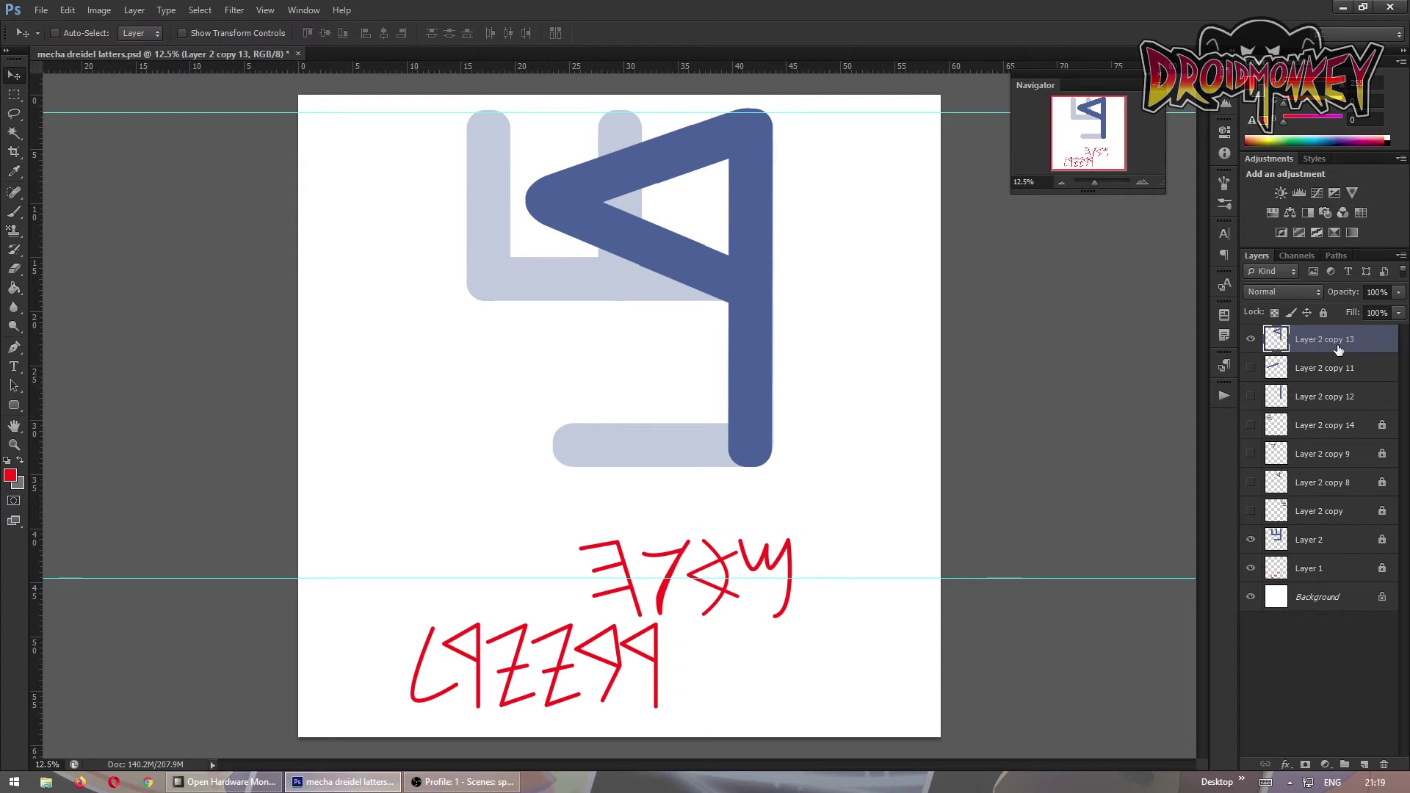
{"action": "left_click_drag", "start_coordinate": [1337, 349], "coordinate": [1338, 536]}
{"action": "left_click", "coordinate": [1251, 540]}
Duplicate the Layer 2 copy 15 bar, move it up-right, and nudge its cut piece to rejoin the bar
{"action": "left_click", "coordinate": [1322, 340]}
{"action": "key", "text": "ctrl+j"}
{"action": "left_click_drag", "start_coordinate": [689, 302], "coordinate": [764, 220]}
{"action": "left_click_drag", "start_coordinate": [566, 195], "coordinate": [661, 321]}
{"action": "left_click_drag", "start_coordinate": [541, 290], "coordinate": [654, 260]}
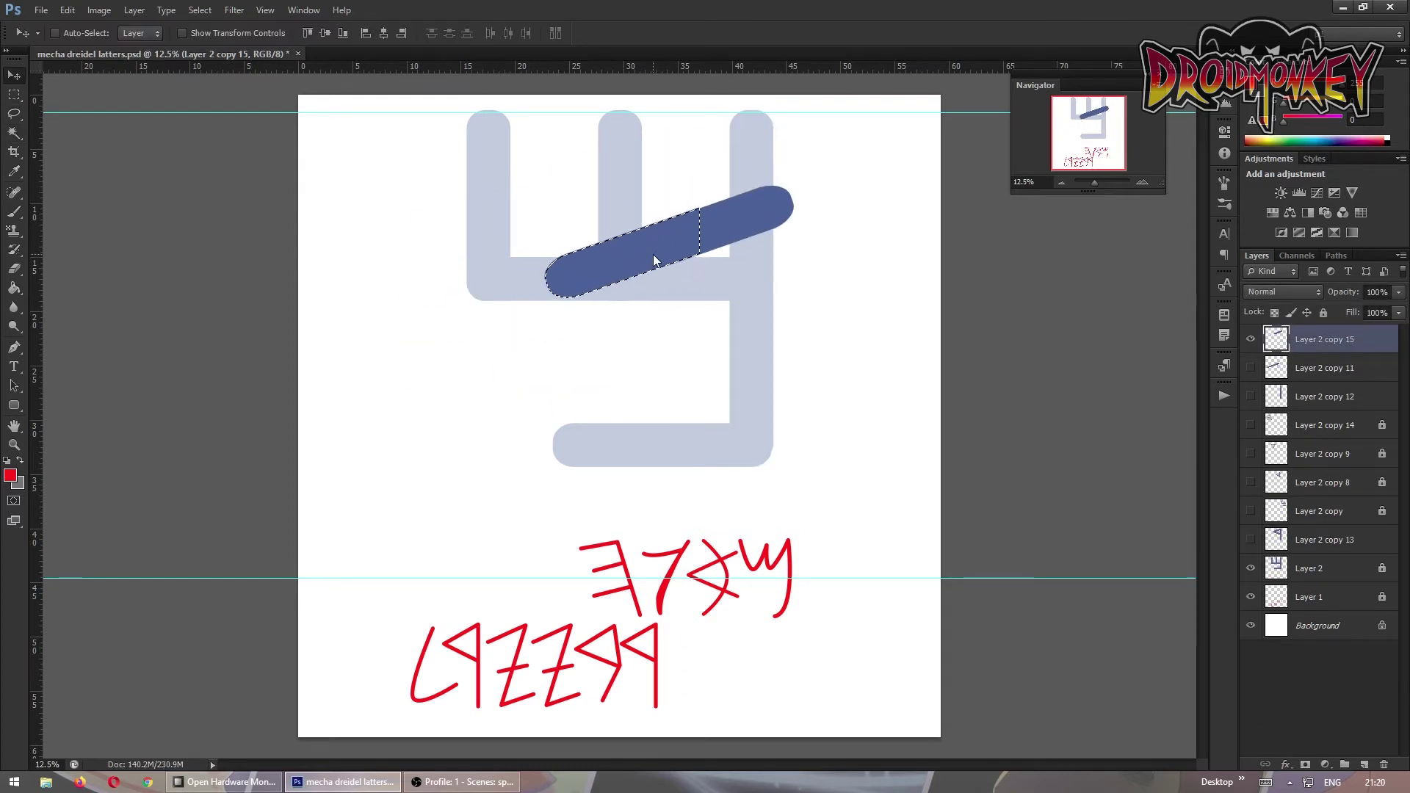
{"action": "key", "text": "shift+Left"}
{"action": "key", "text": "shift+Left"}
{"action": "key", "text": "shift+Left"}
{"action": "key", "text": "shift+Down"}
{"action": "key", "text": "shift+Left"}
{"action": "key", "text": "shift+Left"}
{"action": "key", "text": "shift+Left"}
{"action": "key", "text": "shift+Down"}
{"action": "key", "text": "shift+Left"}
{"action": "key", "text": "shift+Left"}
{"action": "key", "text": "shift+Down"}
{"action": "key", "text": "ctrl+d"}
Duplicate the straight bar and rotate the < shape into the letter's pointed top
{"action": "key", "text": "ctrl+j"}
{"action": "key", "text": "ctrl+t"}
{"action": "left_click_drag", "start_coordinate": [808, 213], "coordinate": [778, 433]}
{"action": "key", "text": "Return"}
{"action": "key", "text": "ctrl+t"}
{"action": "left_click_drag", "start_coordinate": [808, 184], "coordinate": [704, 118]}
{"action": "key", "text": "Return"}
Place the Layer 2 copy 17 vertical bar beside the letter, closing the gap in its lower piece
{"action": "left_click", "coordinate": [1322, 425]}
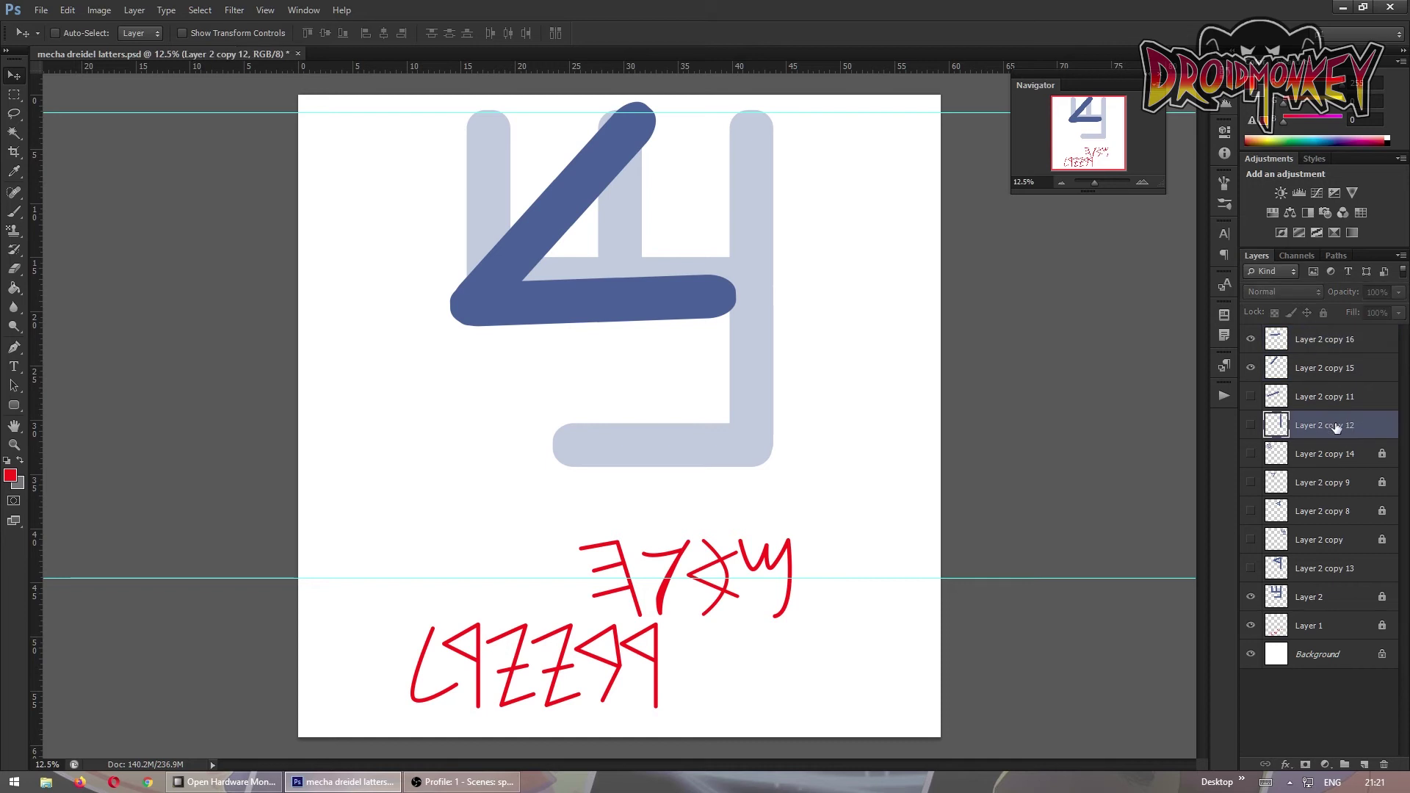
{"action": "key", "text": "ctrl+j"}
{"action": "left_click", "coordinate": [1250, 396]}
{"action": "key", "text": "ctrl+t"}
{"action": "left_click_drag", "start_coordinate": [746, 249], "coordinate": [805, 249]}
{"action": "key", "text": "Return"}
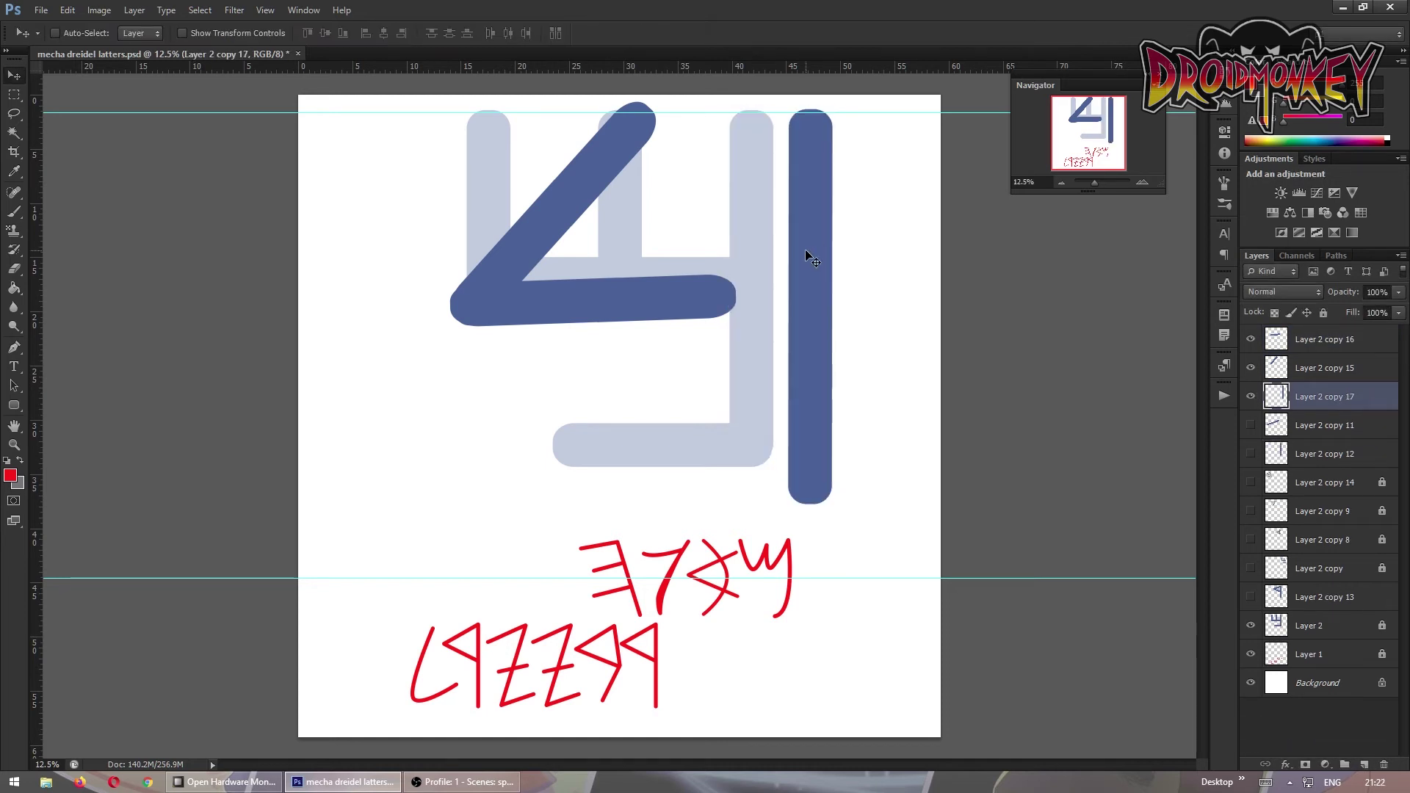
{"action": "key", "text": "m"}
{"action": "left_click_drag", "start_coordinate": [769, 318], "coordinate": [850, 371]}
{"action": "left_click_drag", "start_coordinate": [819, 437], "coordinate": [818, 372]}
Select the vertical bar by colour and rotate it to lean against the apex
{"action": "key", "text": "w"}
{"action": "left_click", "coordinate": [808, 207]}
{"action": "key", "text": "ctrl+t"}
{"action": "mouse_move", "coordinate": [817, 287]}
{"action": "left_mouse_down"}
{"action": "mouse_move", "coordinate": [778, 396]}
{"action": "mouse_move", "coordinate": [845, 403]}
{"action": "left_mouse_up"}
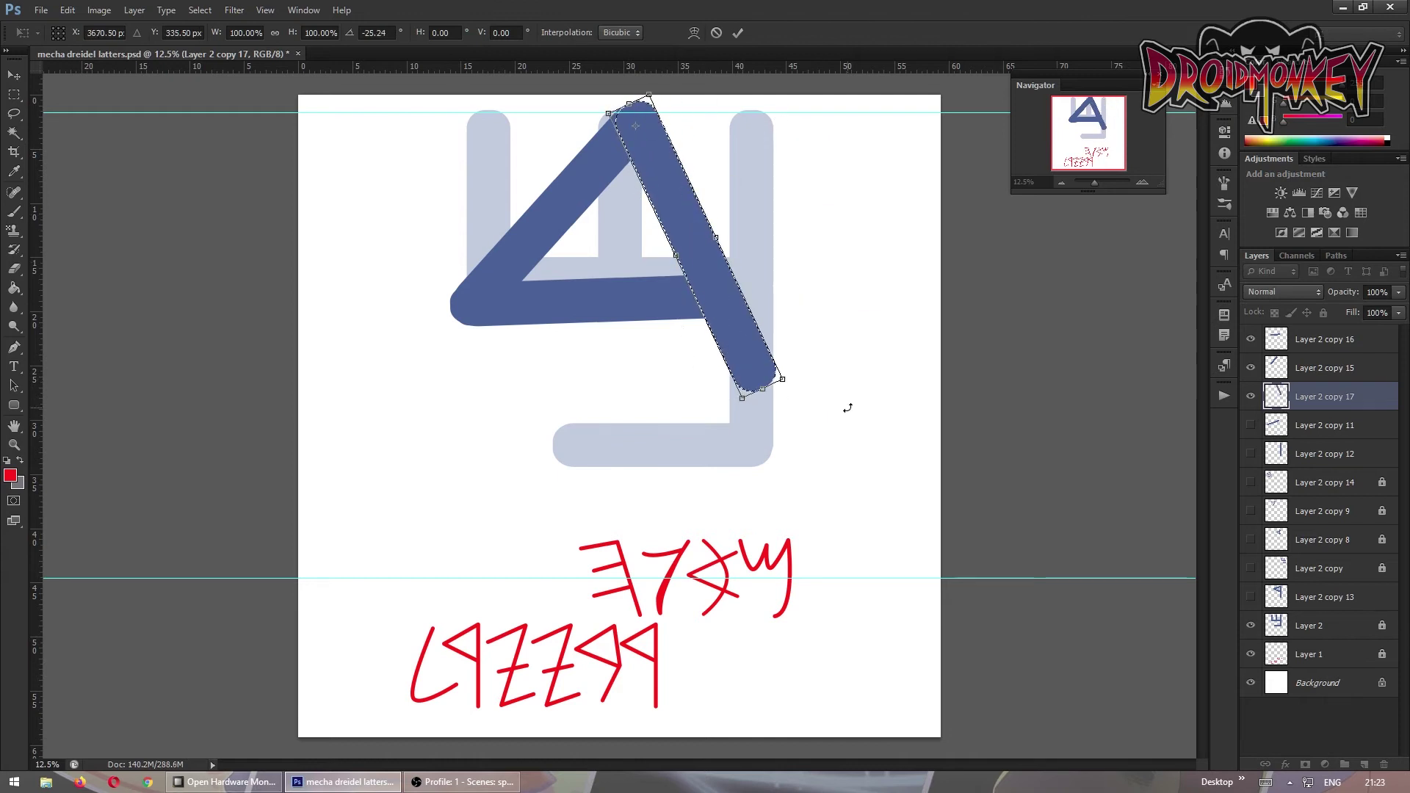
{"action": "key", "text": "Return"}
{"action": "key", "text": "ctrl+d"}
Move the Layer 2 copy 15 stroke down and add a duplicate stroke toward the lower right
{"action": "left_click", "coordinate": [1322, 368]}
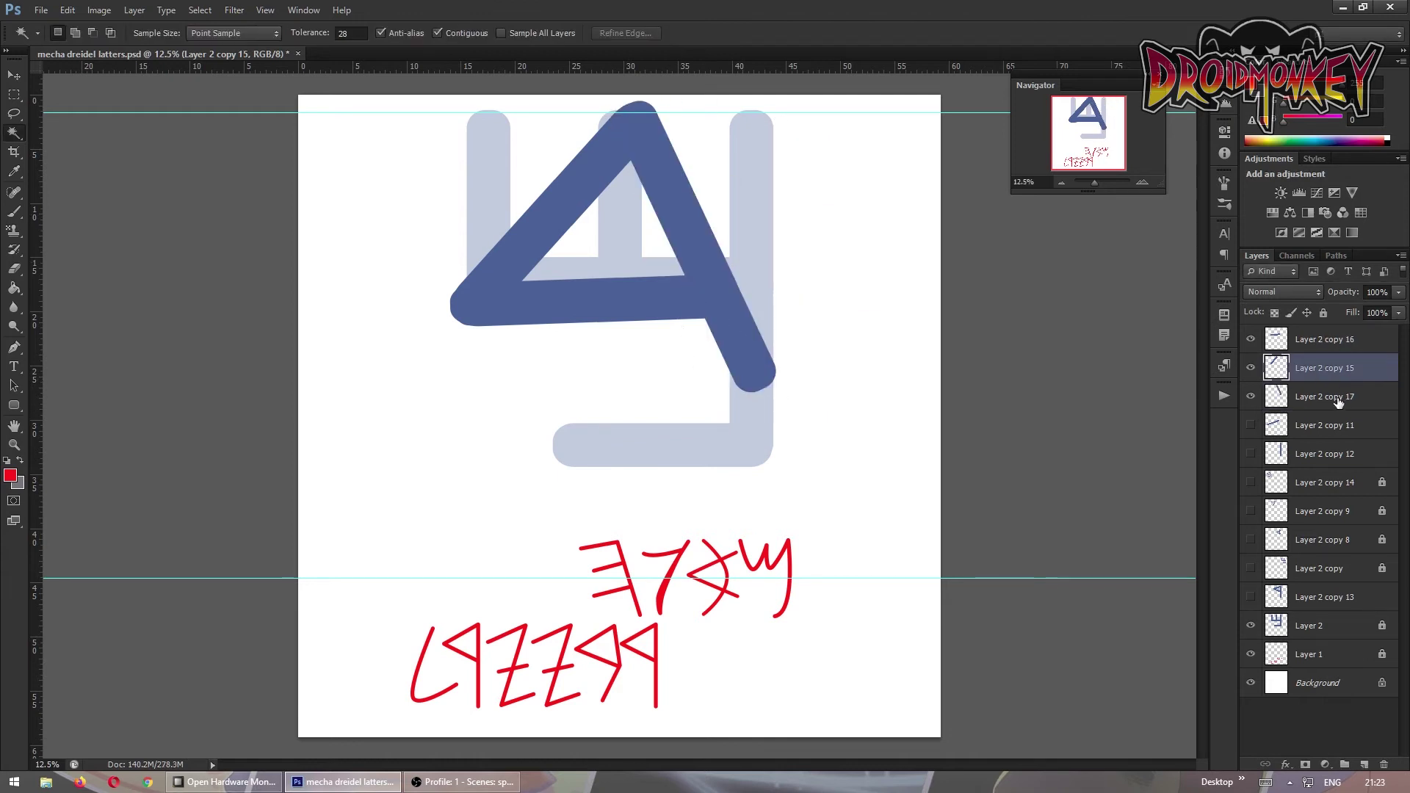
{"action": "key", "text": "v"}
{"action": "mouse_move", "coordinate": [626, 223]}
{"action": "left_mouse_down"}
{"action": "mouse_move", "coordinate": [626, 261]}
{"action": "mouse_move", "coordinate": [629, 227]}
{"action": "left_mouse_up"}
{"action": "key", "text": "ctrl+j"}
{"action": "left_click_drag", "start_coordinate": [703, 431], "coordinate": [689, 450]}
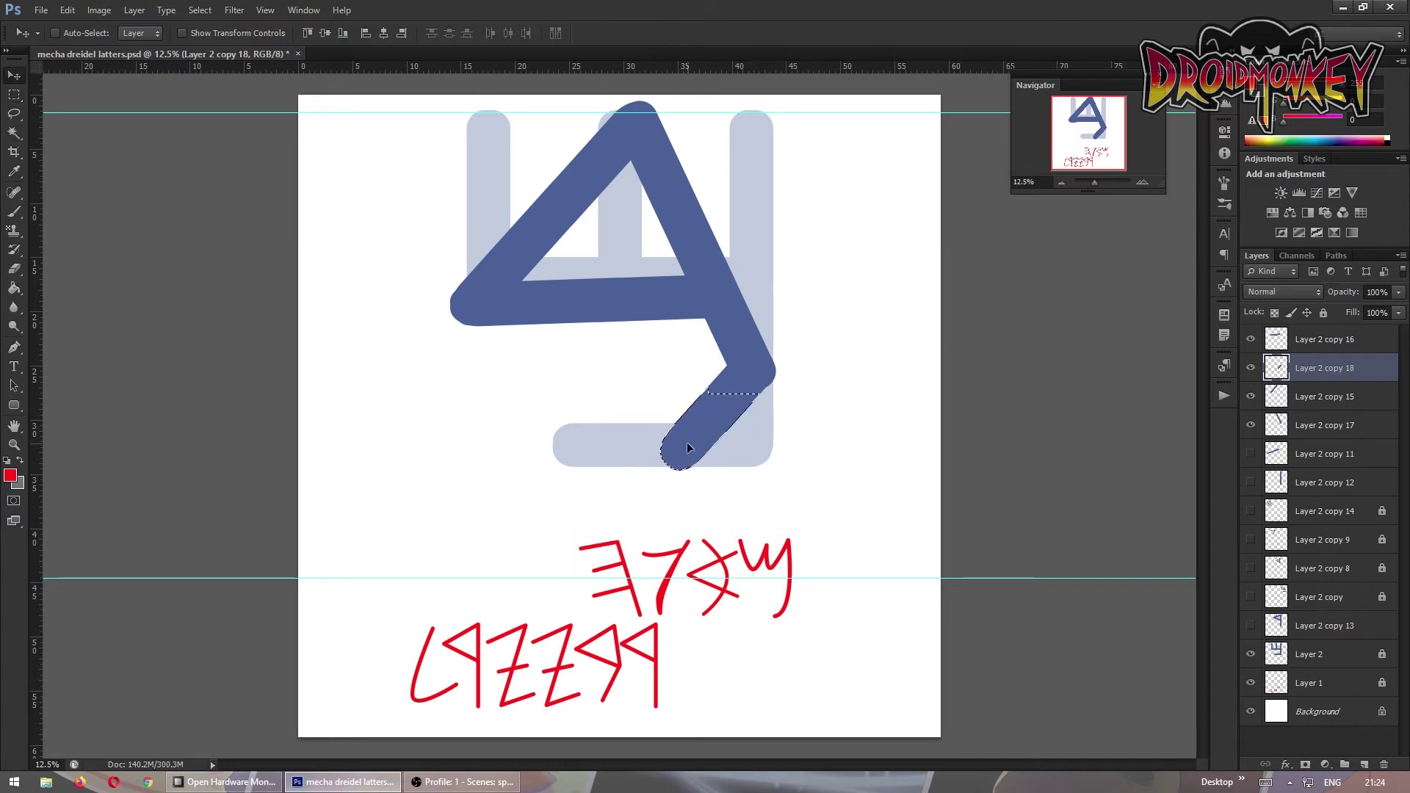
{"action": "key", "text": "ctrl+d"}
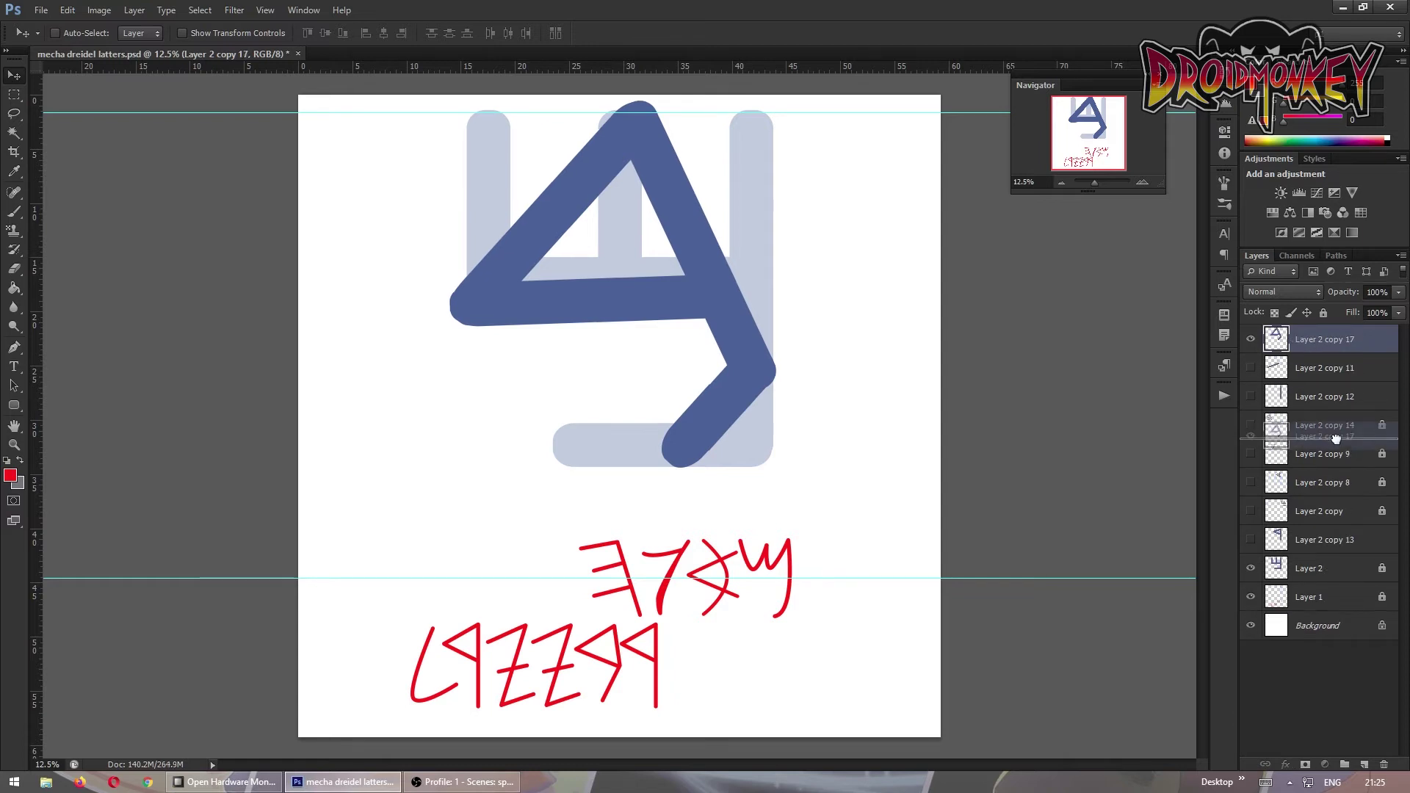
Save, show the Layer 2 copy 11 and 12 bars, and rotate copy 12 diagonally
{"action": "left_click", "coordinate": [1251, 511]}
{"action": "key", "text": "ctrl+s"}
{"action": "left_click", "coordinate": [1250, 339]}
{"action": "left_click", "coordinate": [1322, 368]}
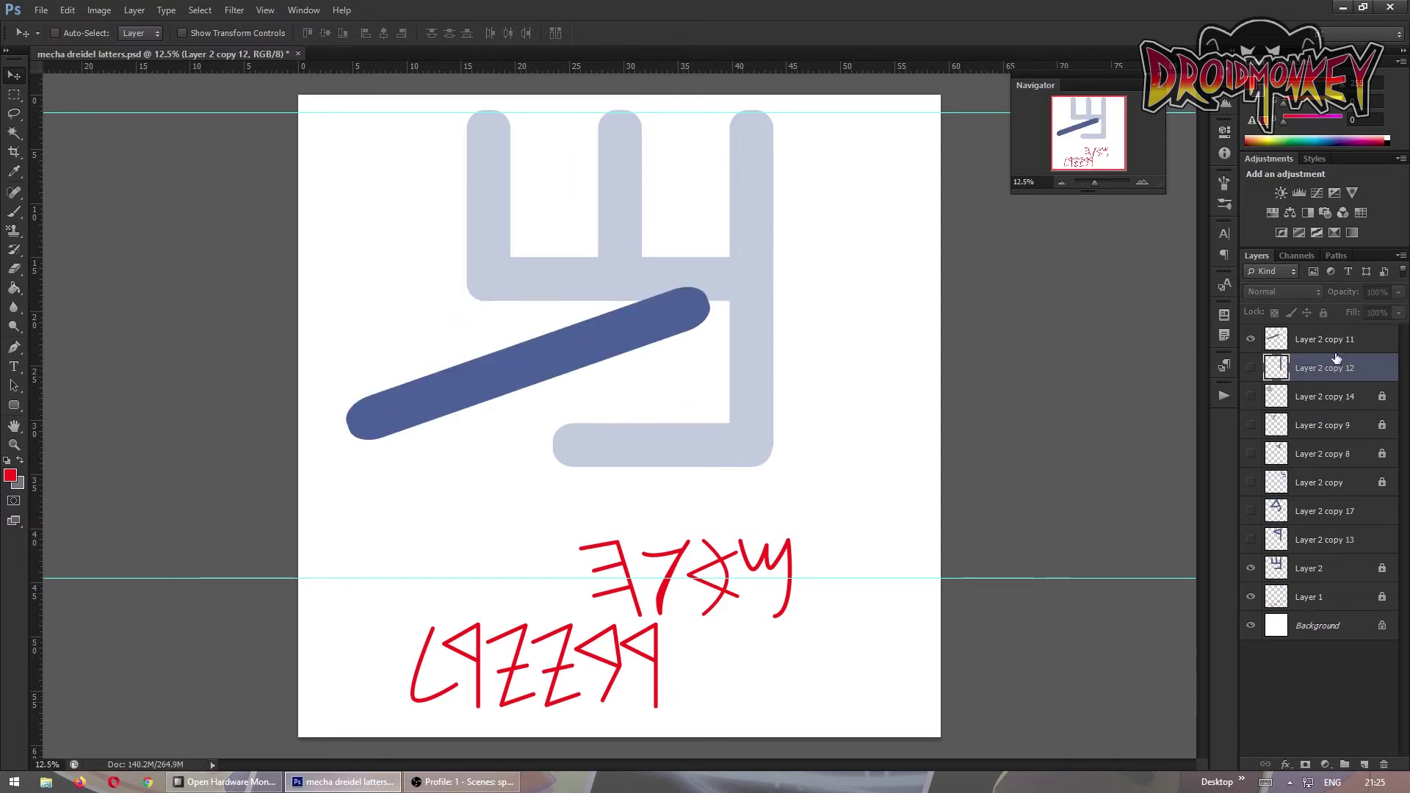
{"action": "left_click", "coordinate": [1250, 368]}
{"action": "key", "text": "ctrl+t"}
{"action": "left_click_drag", "start_coordinate": [763, 507], "coordinate": [576, 487]}
{"action": "key", "text": "Return"}
Shorten the lower bar and move it up to the top of the glyph
{"action": "key", "text": "ctrl+alt+z"}
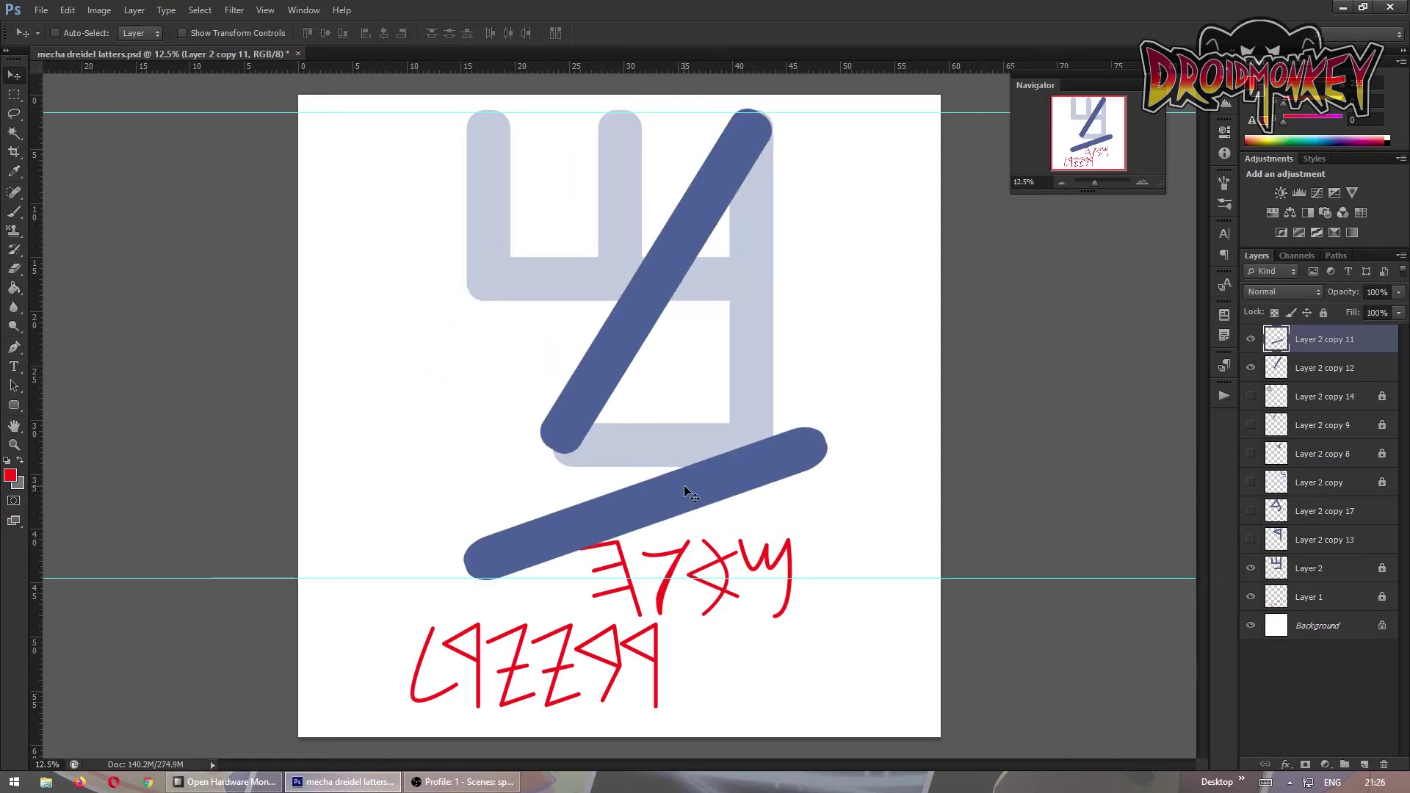
{"action": "key", "text": "m"}
{"action": "key", "text": "ctrl+alt+z"}
{"action": "left_click", "coordinate": [1332, 395]}
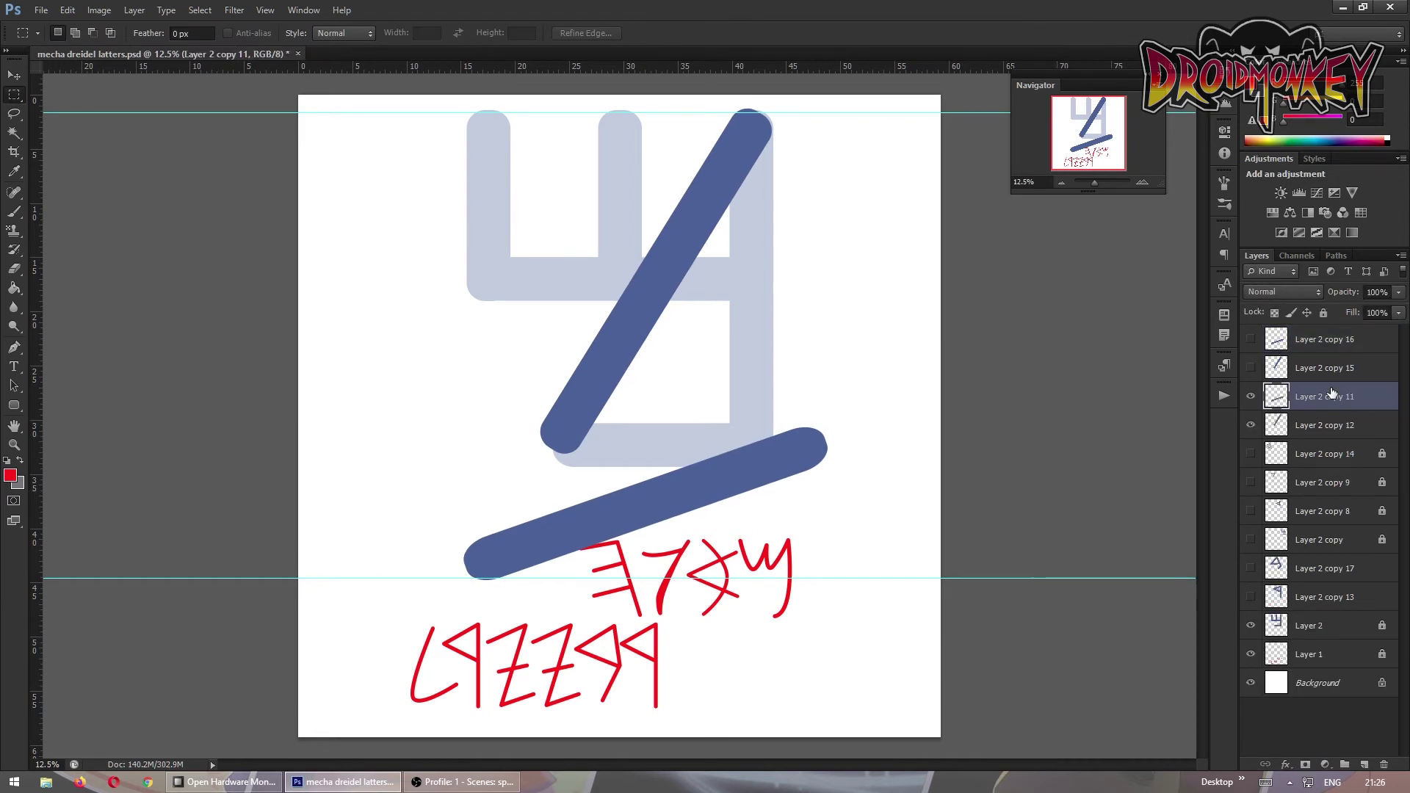
{"action": "left_click_drag", "start_coordinate": [459, 473], "coordinate": [631, 587]}
{"action": "key", "text": "v"}
{"action": "left_click_drag", "start_coordinate": [585, 527], "coordinate": [706, 485]}
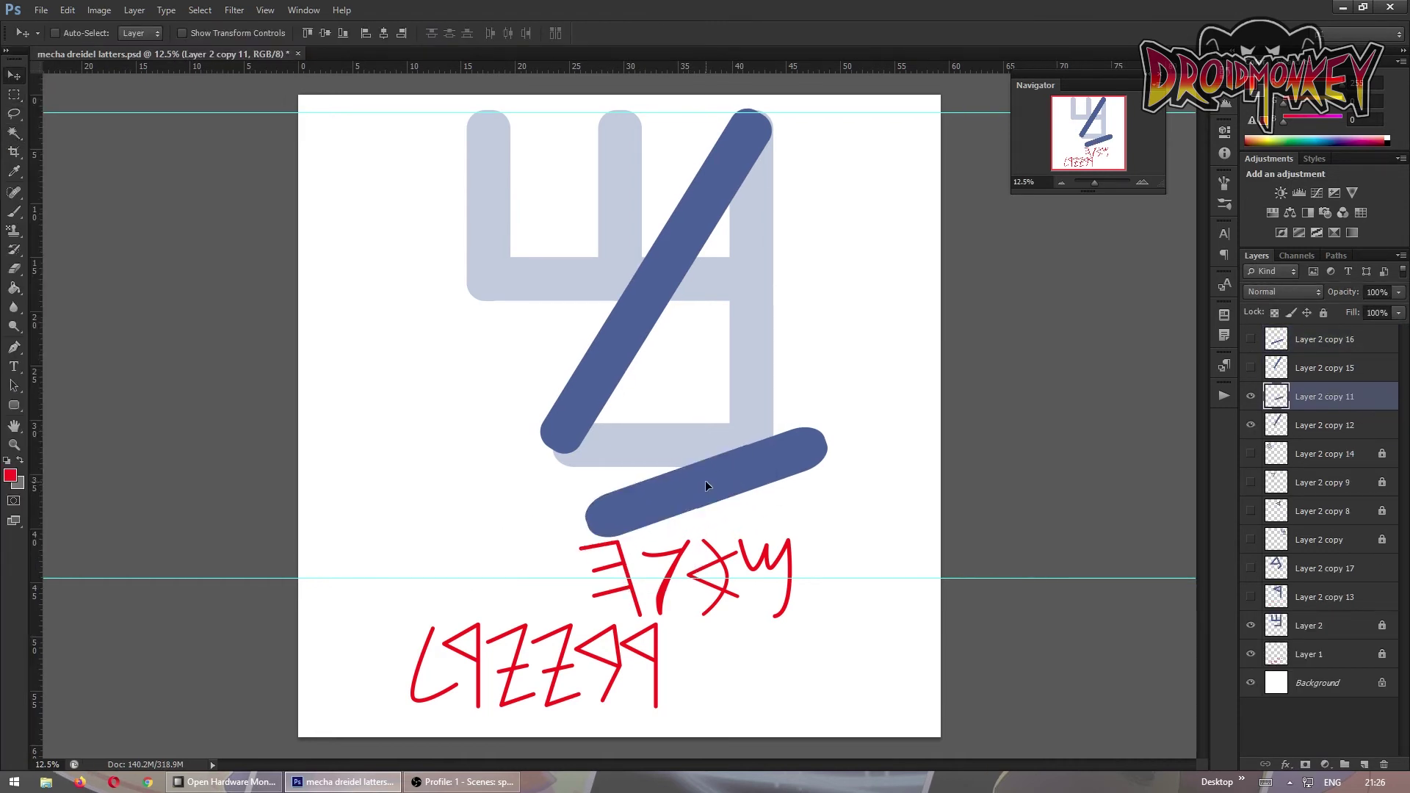
{"action": "key", "text": "ctrl+alt+z"}
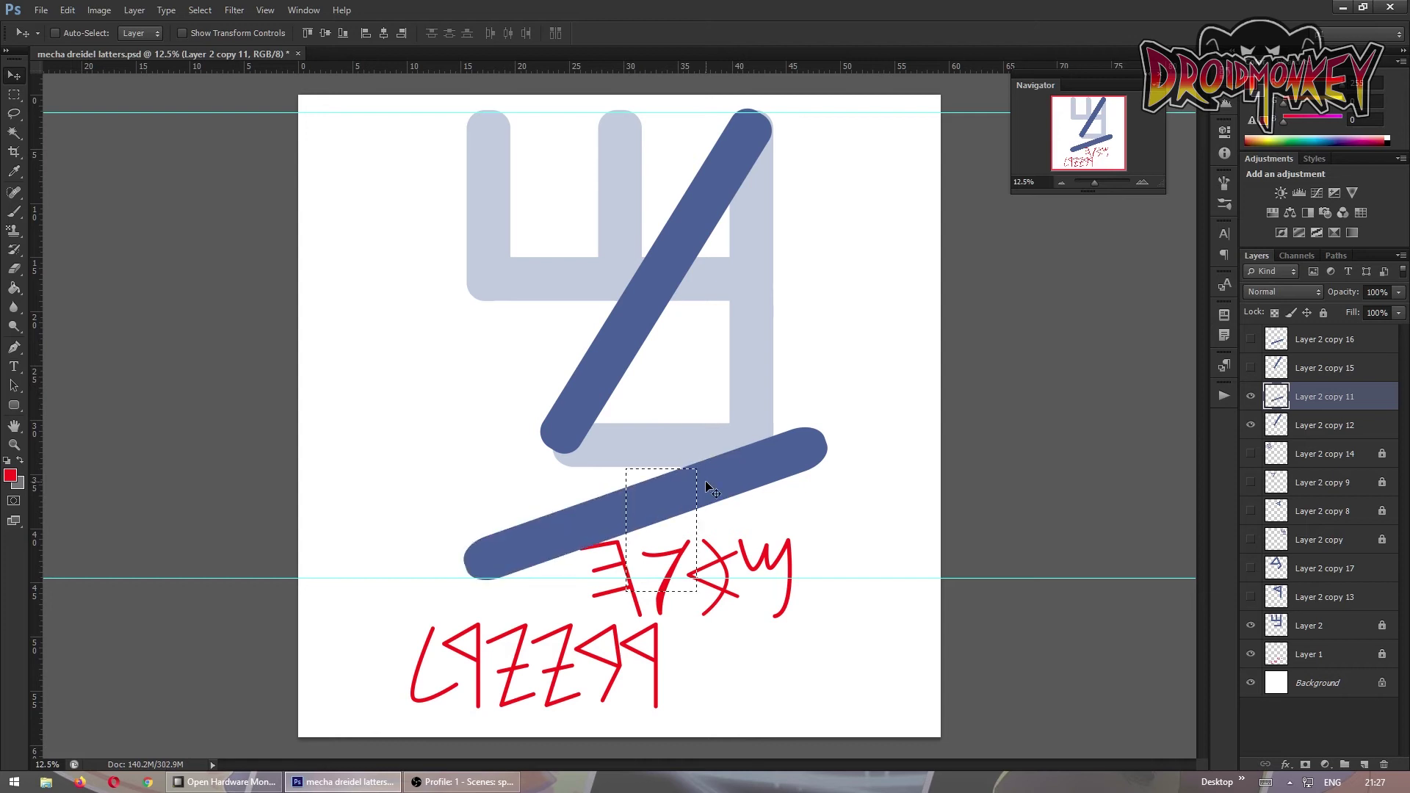
{"action": "left_click", "coordinate": [13, 100]}
{"action": "key", "text": "ctrl+shift+z"}
{"action": "key", "text": "v"}
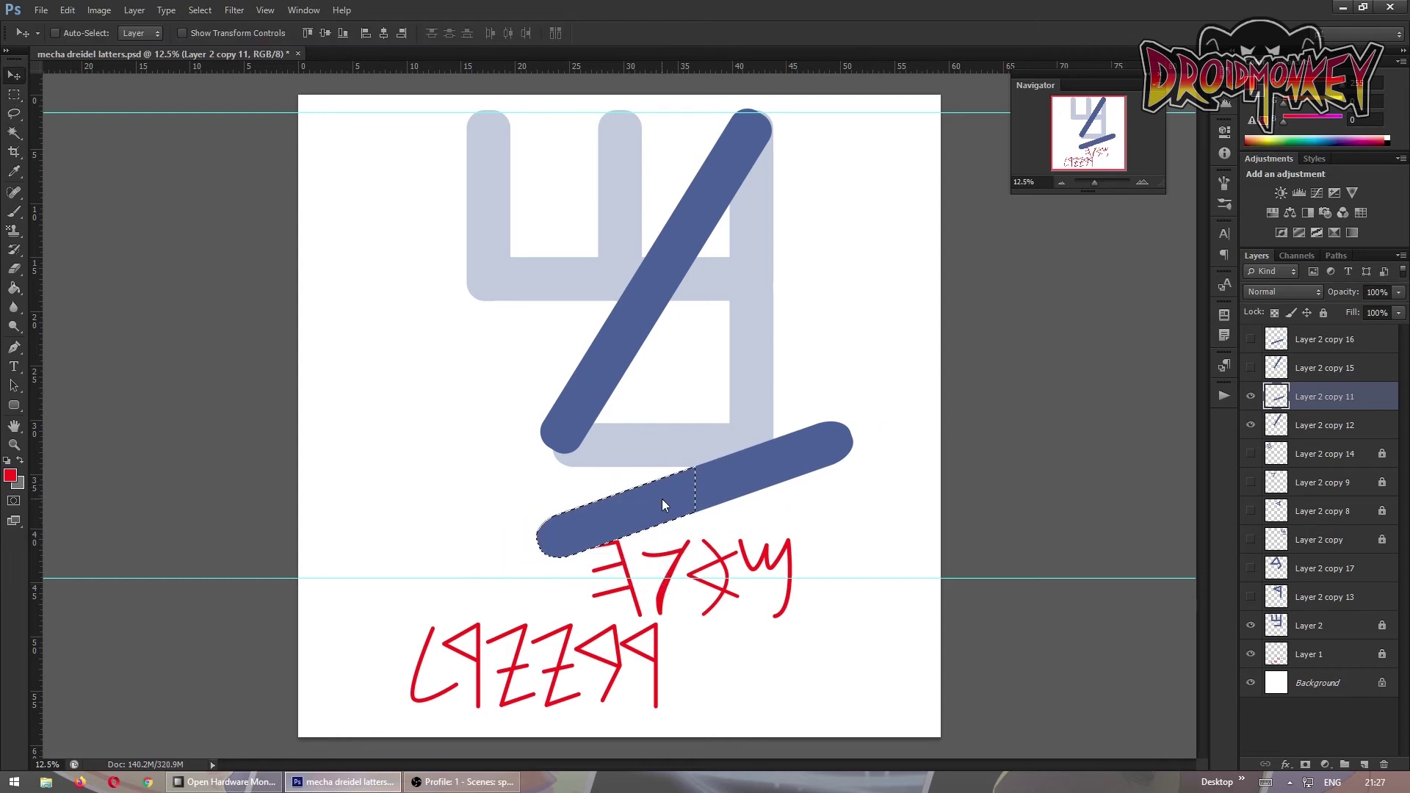
{"action": "mouse_move", "coordinate": [661, 497]}
{"action": "left_mouse_down"}
{"action": "mouse_move", "coordinate": [578, 185]}
{"action": "mouse_move", "coordinate": [725, 394]}
{"action": "left_mouse_up"}
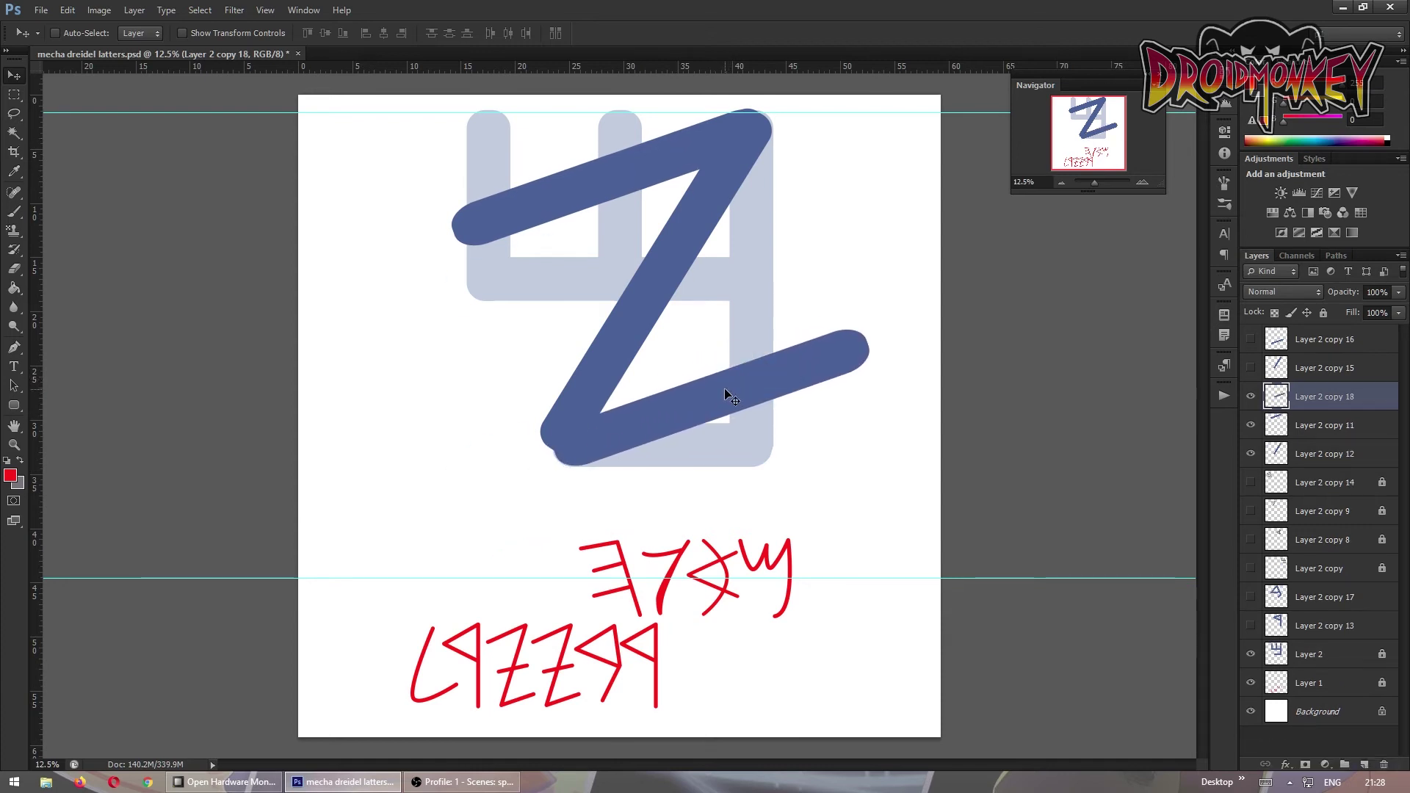
Rotate the diagonal stroke to join the Z and stretch the Z's bottom bar into place
{"action": "left_click", "coordinate": [1322, 453]}
{"action": "key", "text": "ctrl+t"}
{"action": "key", "text": "Escape"}
{"action": "key", "text": "ctrl+t"}
{"action": "mouse_move", "coordinate": [809, 113]}
{"action": "left_mouse_down"}
{"action": "mouse_move", "coordinate": [782, 98]}
{"action": "mouse_move", "coordinate": [764, 142]}
{"action": "left_mouse_up"}
{"action": "key", "text": "Return"}
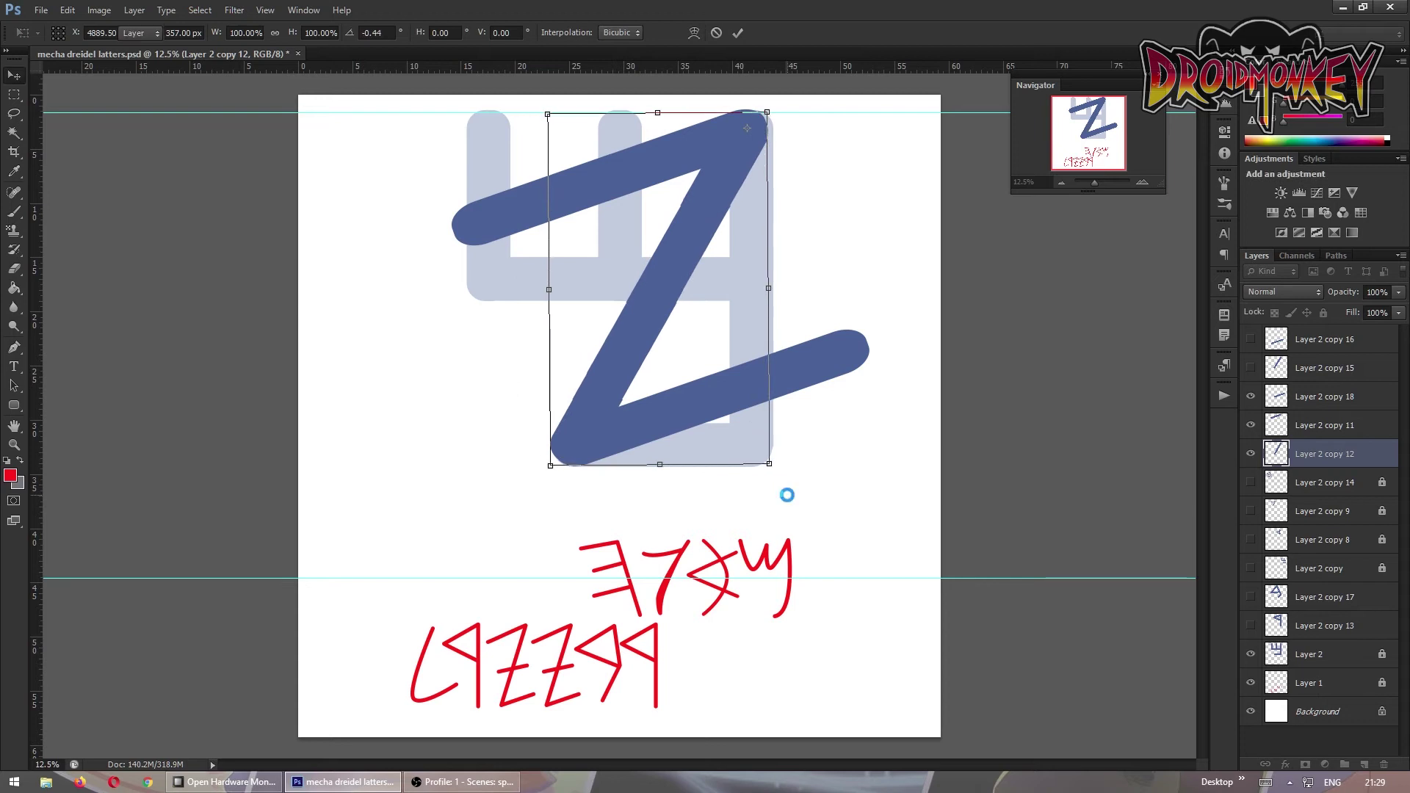
{"action": "left_click", "coordinate": [1344, 423]}
{"action": "key", "text": "ctrl+t"}
{"action": "left_click_drag", "start_coordinate": [459, 235], "coordinate": [440, 221]}
{"action": "key", "text": "Return"}
Duplicate the bottom bar as a shortened middle crossbar and merge the Z's pieces
{"action": "key", "text": "alt+bracketright"}
{"action": "key", "text": "ctrl+t"}
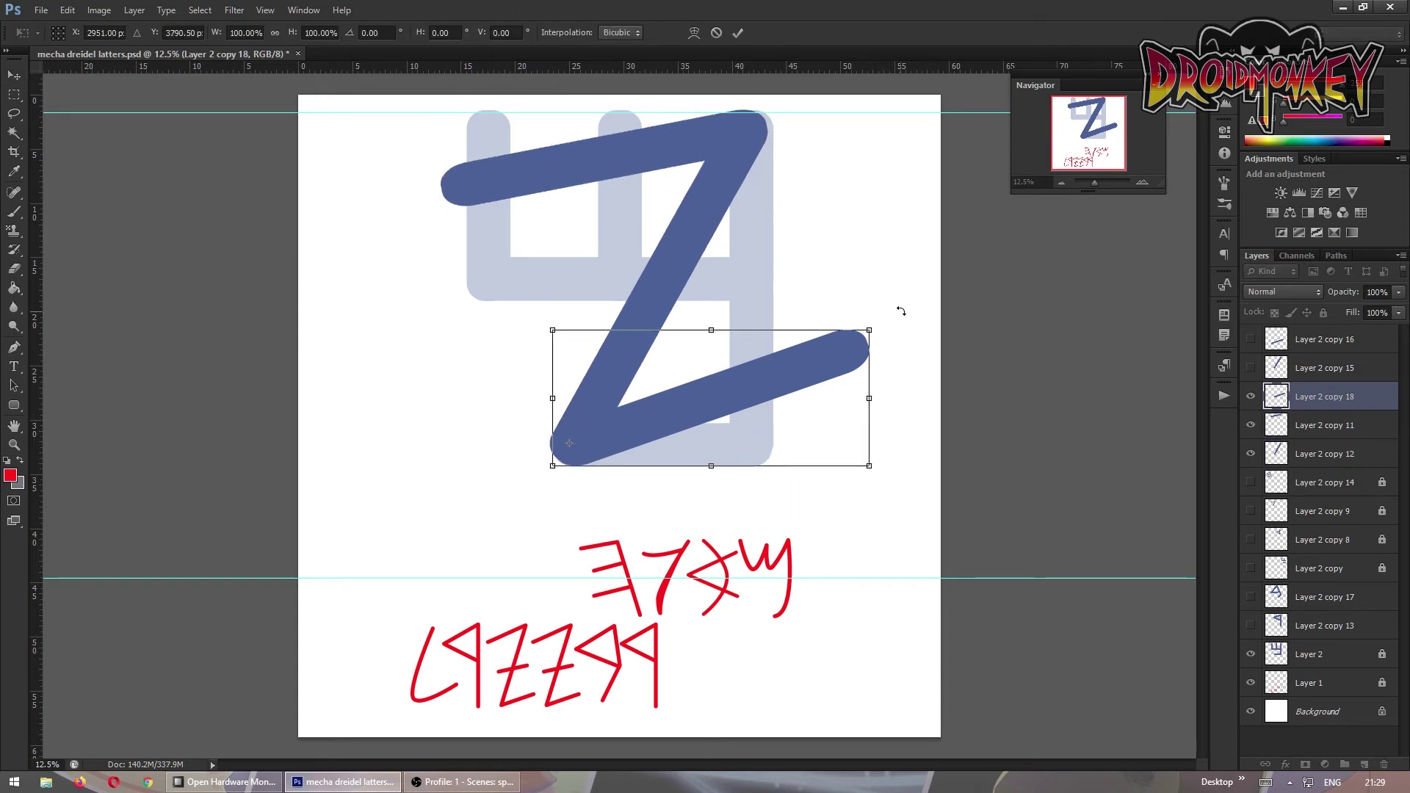
{"action": "left_click_drag", "start_coordinate": [900, 318], "coordinate": [895, 376]}
{"action": "left_click_drag", "start_coordinate": [736, 417], "coordinate": [718, 575]}
{"action": "key", "text": "m"}
{"action": "key", "text": "v"}
{"action": "mouse_move", "coordinate": [639, 514]}
{"action": "left_mouse_down"}
{"action": "mouse_move", "coordinate": [698, 510]}
{"action": "mouse_move", "coordinate": [702, 283]}
{"action": "left_mouse_up"}
{"action": "key", "text": "ctrl+d"}
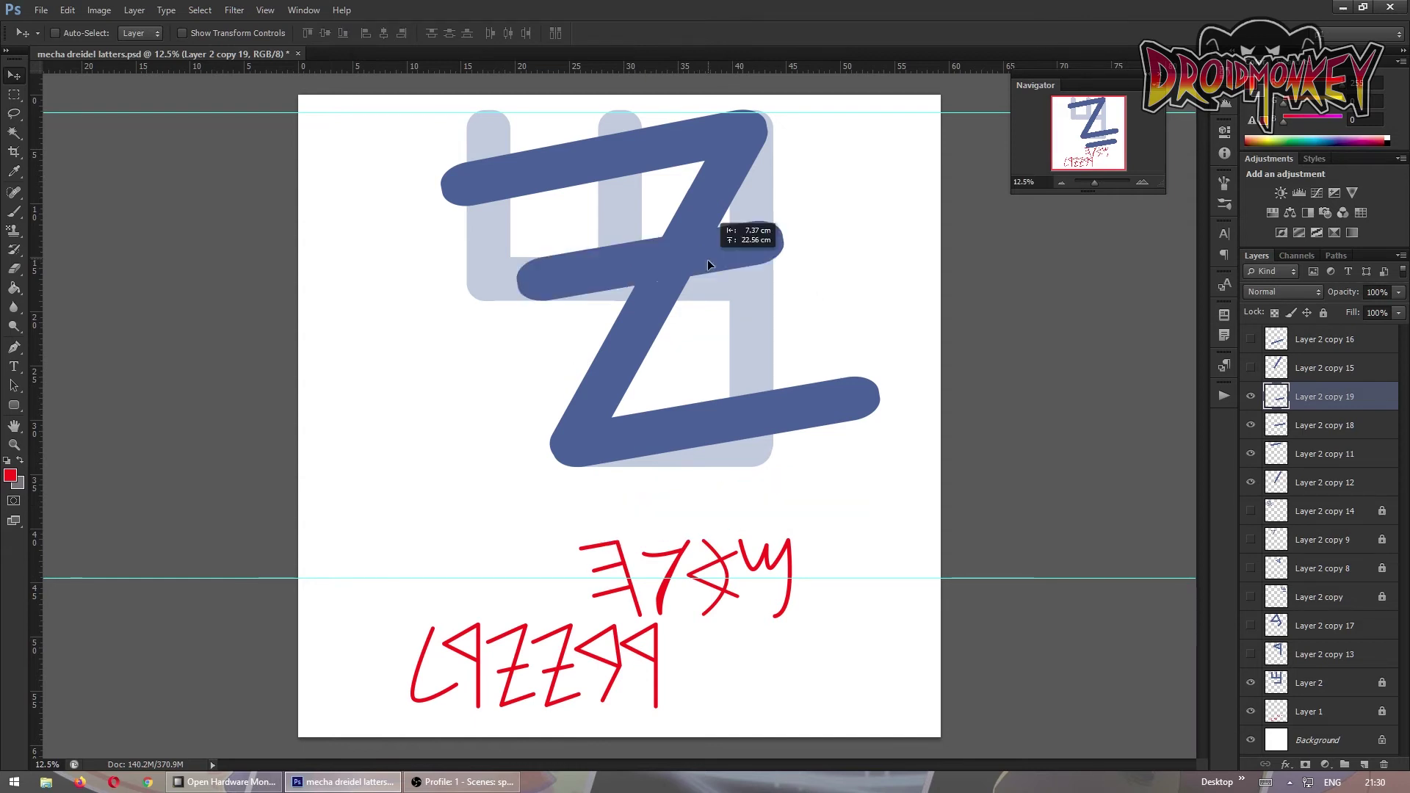
{"action": "key", "text": "ctrl+e"}
{"action": "key", "text": "ctrl+e"}
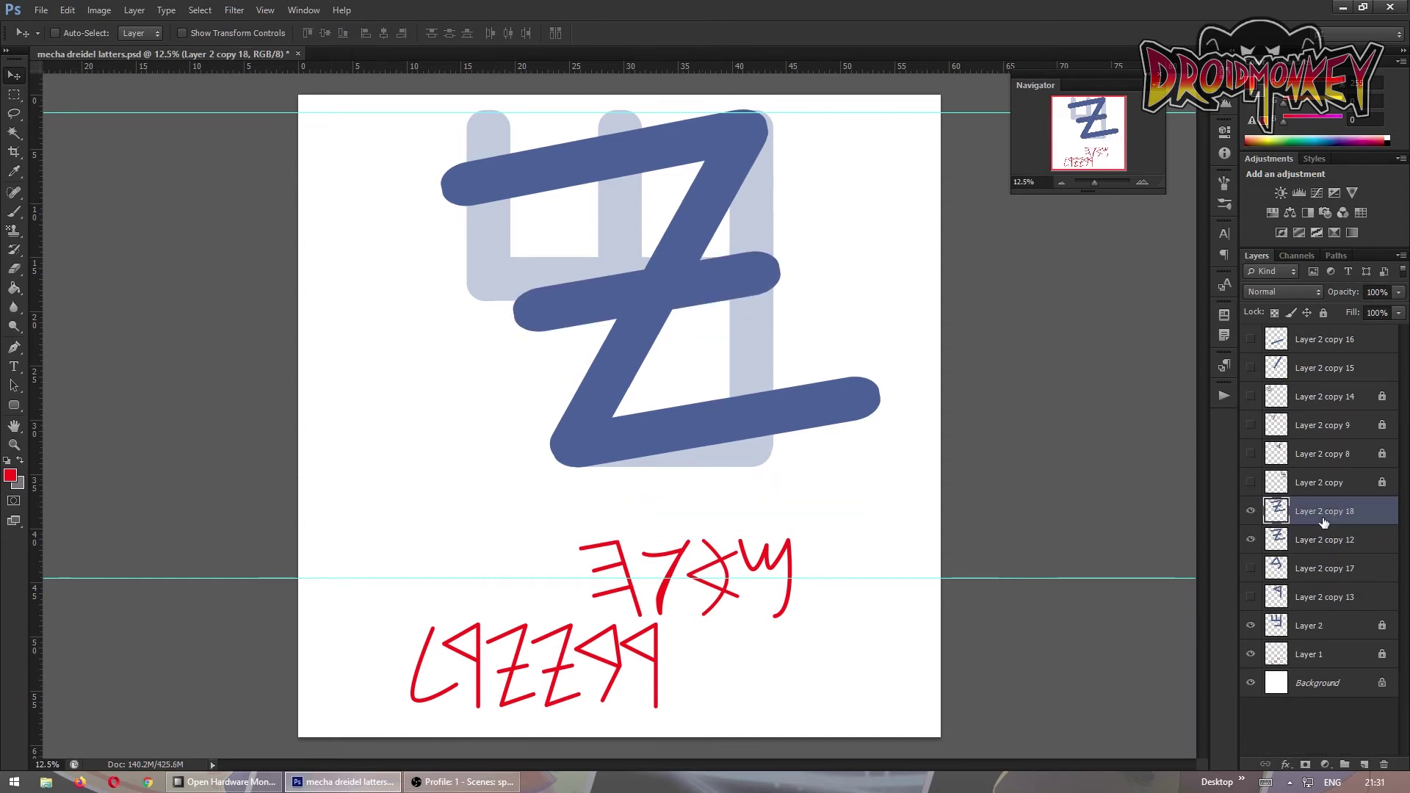
Build the angled letter by shortening and tilting its crossbar, then merging its two bars
{"action": "left_click_drag", "start_coordinate": [1251, 511], "coordinate": [1258, 540]}
{"action": "key", "text": "ctrl+z"}
{"action": "left_click_drag", "start_coordinate": [1251, 368], "coordinate": [1250, 339]}
{"action": "left_click", "coordinate": [1322, 339]}
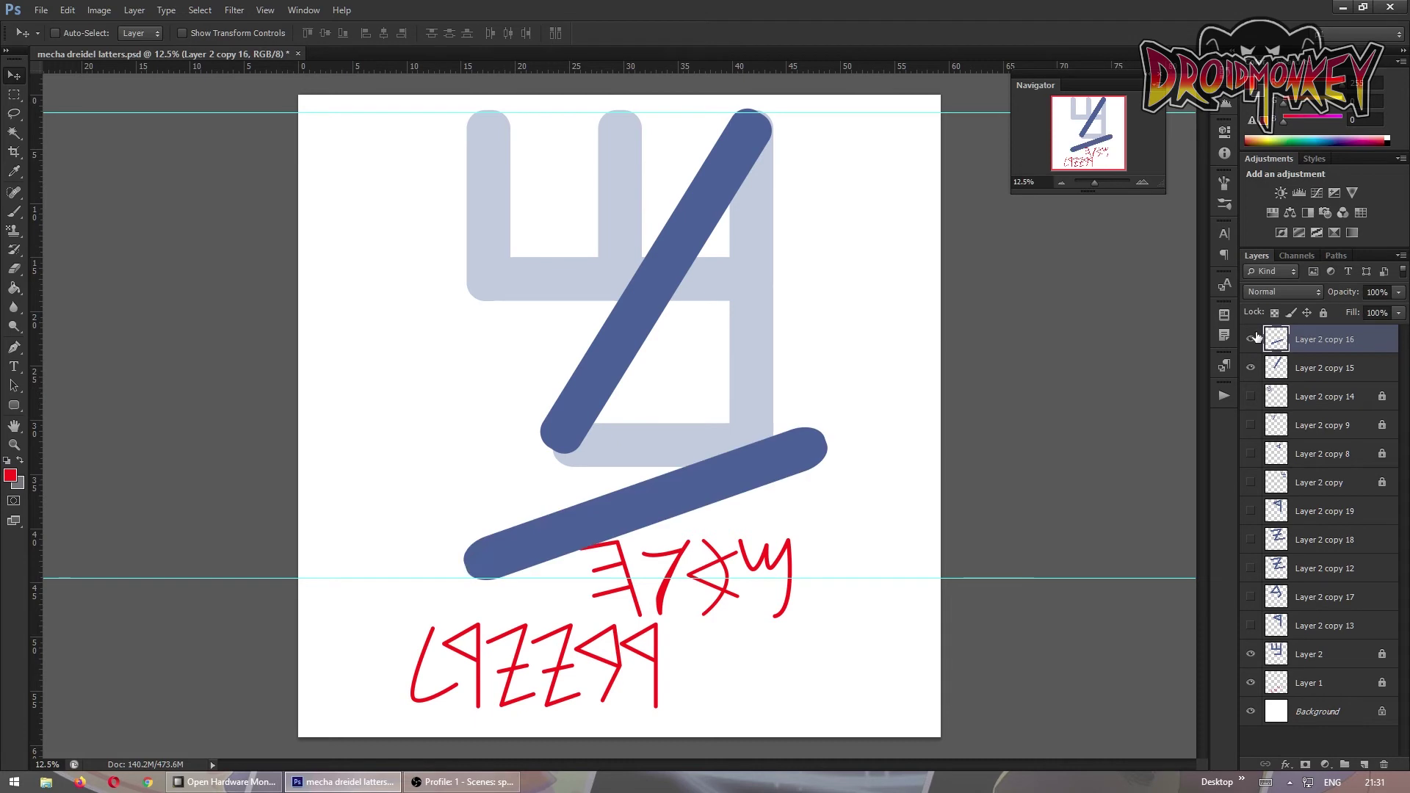
{"action": "left_click_drag", "start_coordinate": [674, 486], "coordinate": [703, 360]}
{"action": "key", "text": "m"}
{"action": "key", "text": "v"}
{"action": "left_click_drag", "start_coordinate": [820, 350], "coordinate": [736, 375]}
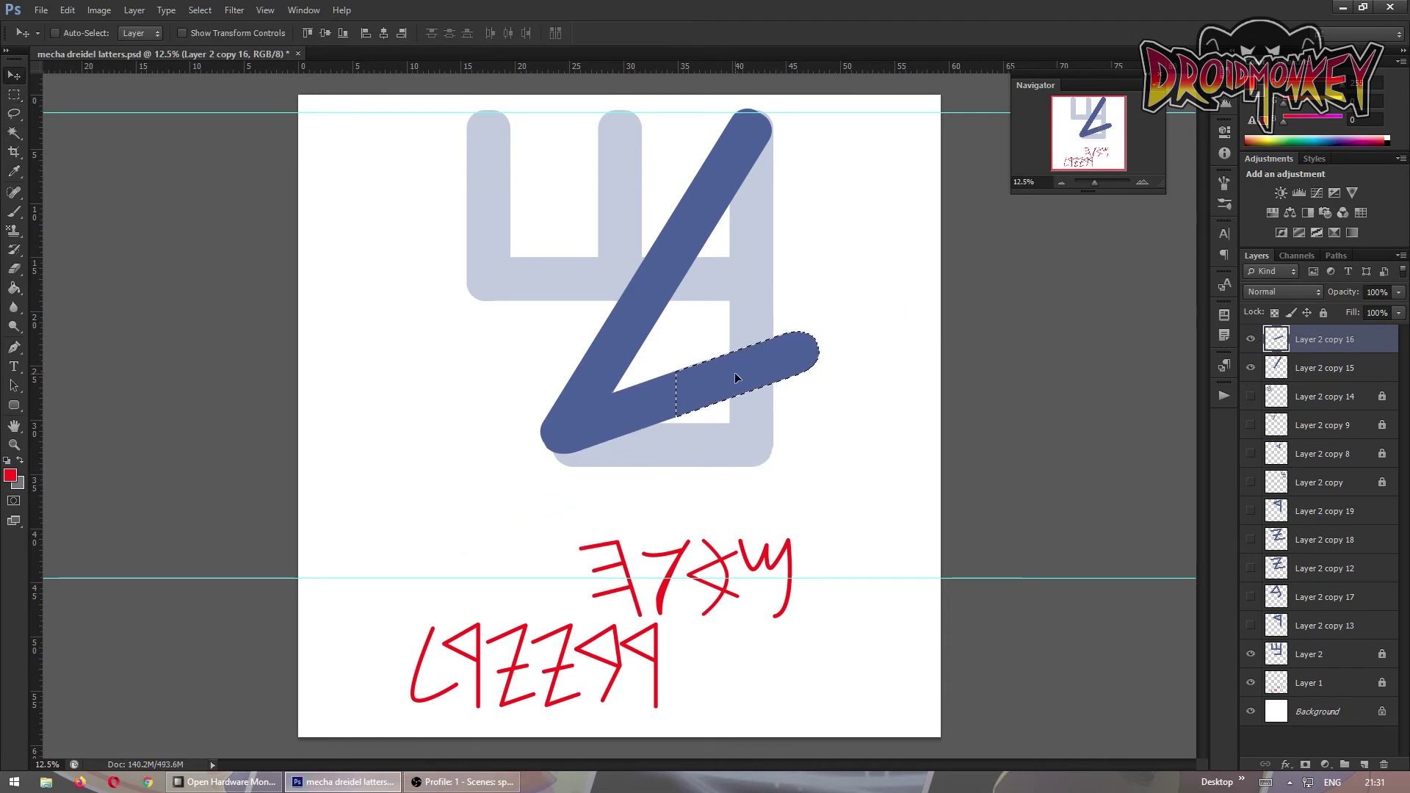
{"action": "key", "text": "ctrl+t"}
{"action": "left_click_drag", "start_coordinate": [824, 329], "coordinate": [835, 375]}
{"action": "key", "text": "Return"}
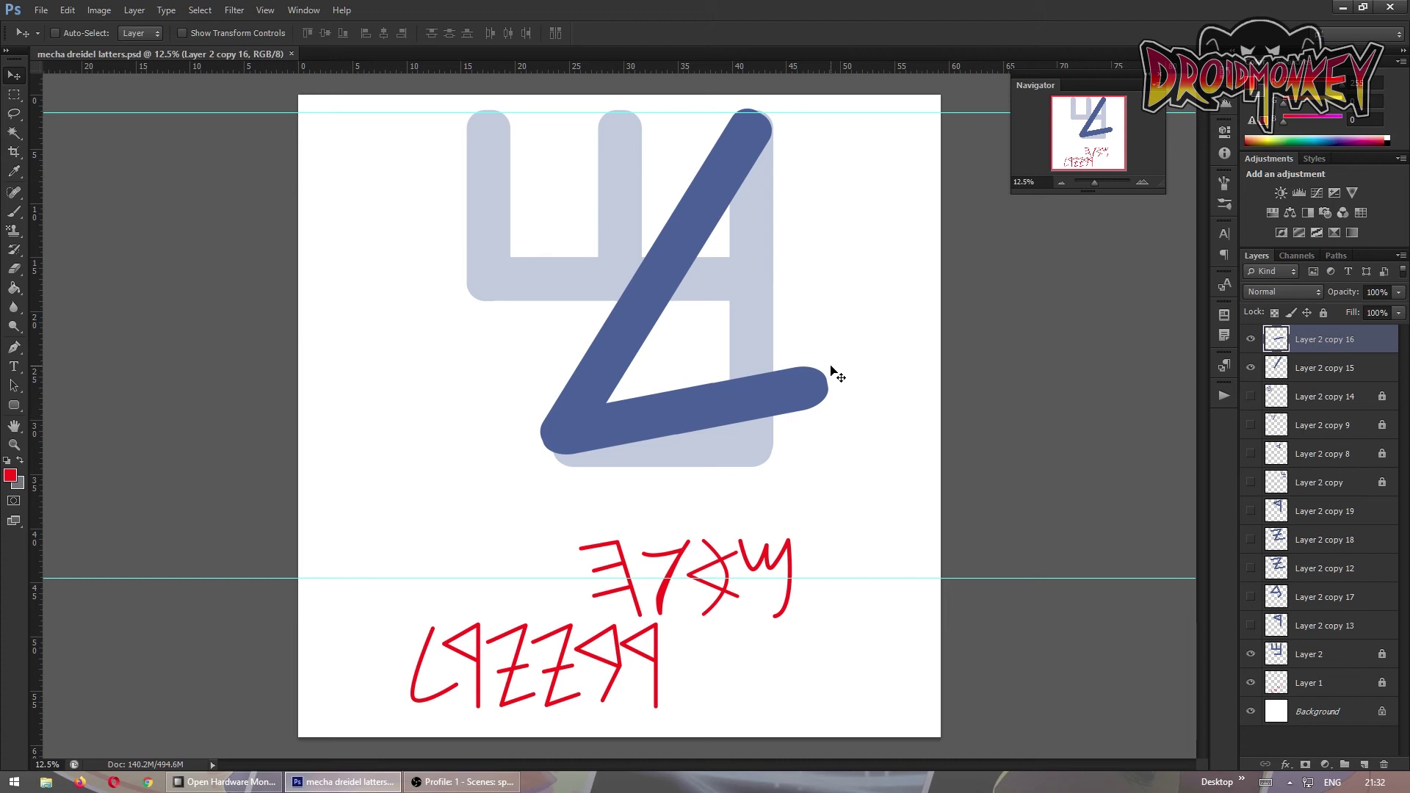
{"action": "key", "text": "ctrl+e"}
{"action": "left_click_drag", "start_coordinate": [1314, 339], "coordinate": [1314, 462]}
Shrink the selected letters and move the arrowhead-shaped letter to the lower right
{"action": "left_click_drag", "start_coordinate": [1251, 339], "coordinate": [1250, 597]}
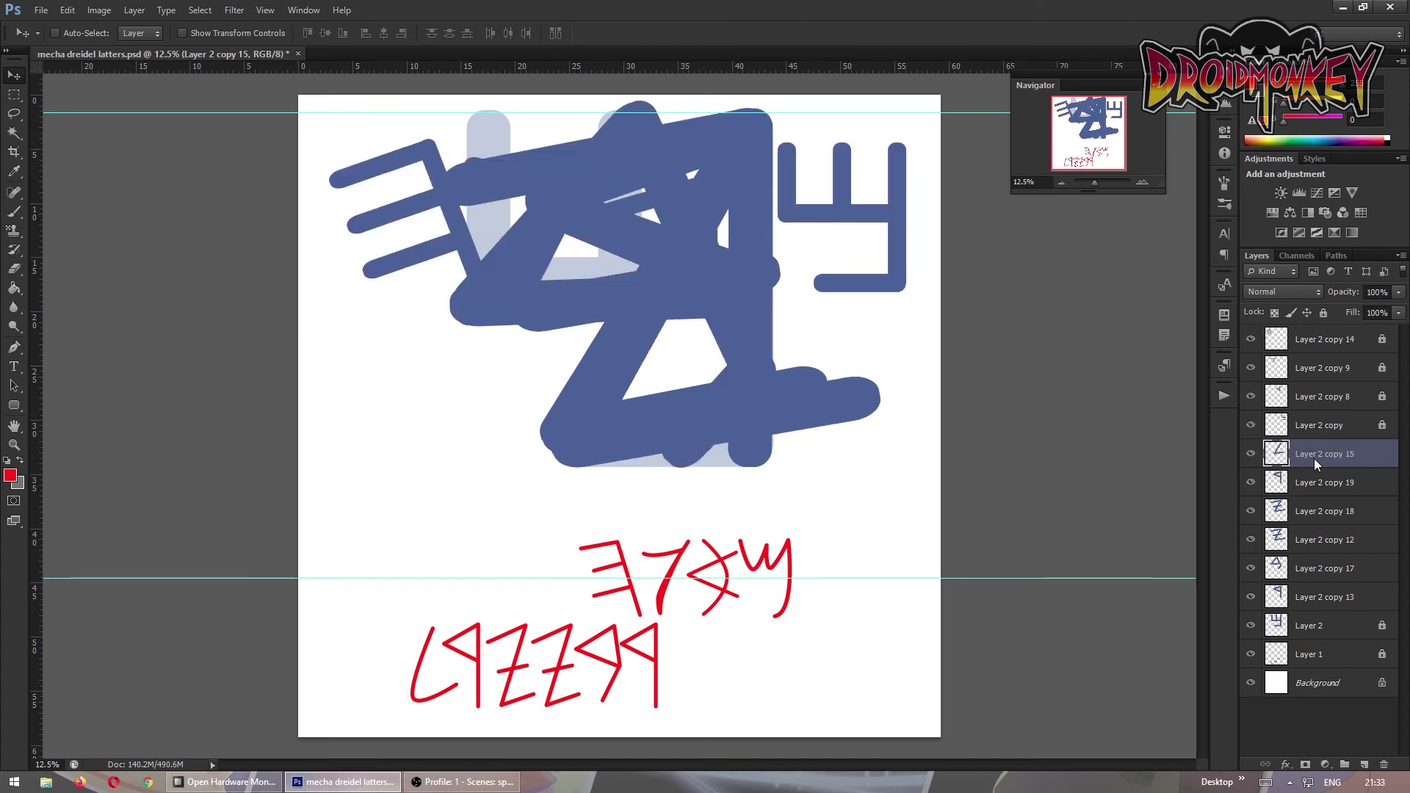
{"action": "left_click", "coordinate": [1322, 597], "text": "shift"}
{"action": "key", "text": "ctrl+t"}
{"action": "left_click_drag", "start_coordinate": [727, 294], "coordinate": [617, 110]}
{"action": "key", "text": "Return"}
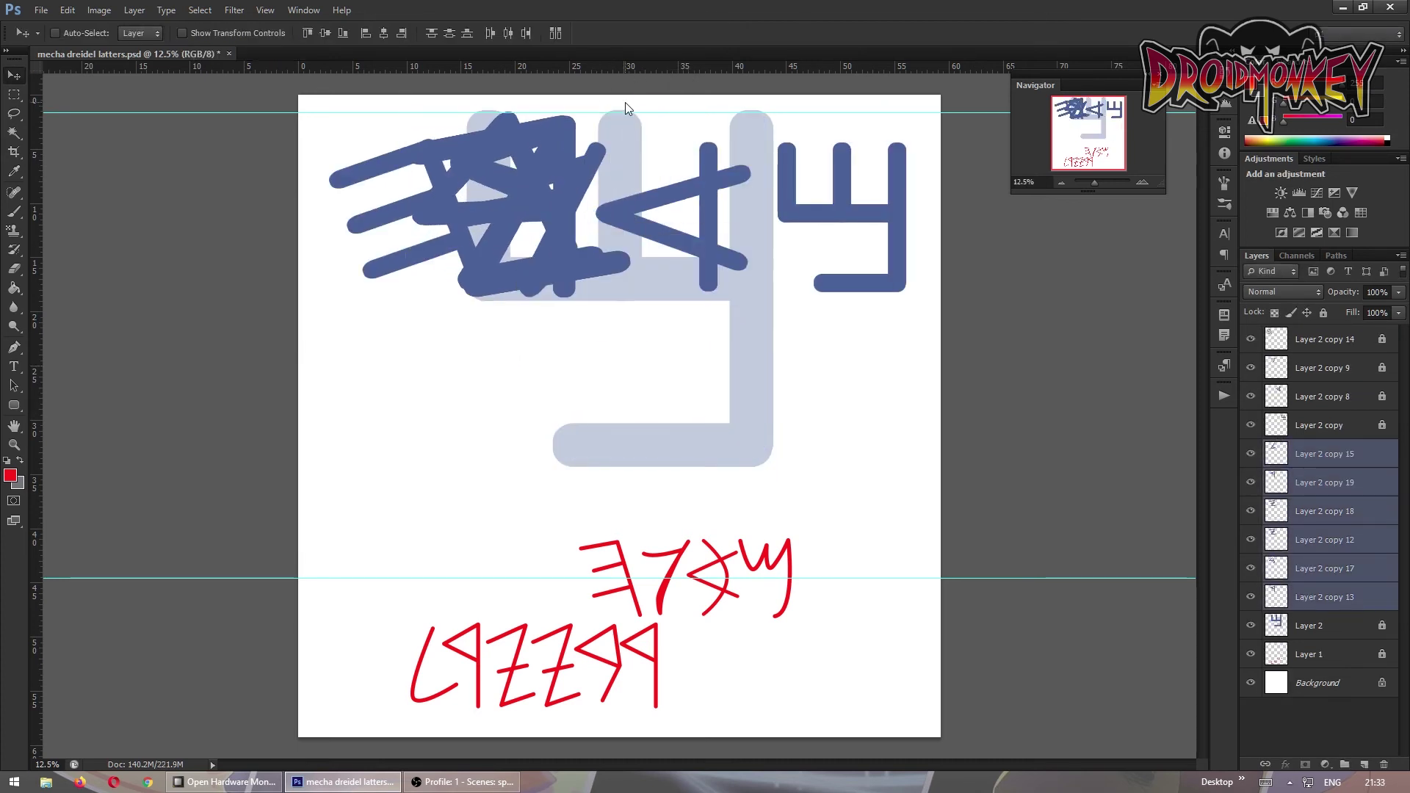
{"action": "mouse_move", "coordinate": [582, 283]}
{"action": "left_mouse_down"}
{"action": "mouse_move", "coordinate": [900, 503]}
{"action": "mouse_move", "coordinate": [793, 477]}
{"action": "left_mouse_up"}
{"action": "key", "text": "alt+bracketright"}
Move the Z letters down into the second row and scale that row together
{"action": "left_click", "coordinate": [1336, 541]}
{"action": "mouse_move", "coordinate": [555, 279]}
{"action": "left_mouse_down"}
{"action": "mouse_move", "coordinate": [592, 497]}
{"action": "mouse_move", "coordinate": [406, 494]}
{"action": "mouse_move", "coordinate": [412, 294]}
{"action": "mouse_move", "coordinate": [913, 418]}
{"action": "mouse_move", "coordinate": [913, 455]}
{"action": "left_mouse_up"}
{"action": "key", "text": "alt+bracketright"}
{"action": "key", "text": "shift+alt+bracketleft"}
{"action": "key", "text": "shift+alt+bracketleft"}
{"action": "key", "text": "shift+alt+bracketleft"}
{"action": "key", "text": "ctrl+t"}
{"action": "key", "text": "Return"}
Try stretching the rightmost arrowhead letter, then undo the change
{"action": "key", "text": "alt+bracketright"}
{"action": "key", "text": "ctrl+t"}
{"action": "left_click_drag", "start_coordinate": [832, 355], "coordinate": [924, 354]}
{"action": "key", "text": "Return"}
{"action": "key", "text": "ctrl+alt+z"}
{"action": "key", "text": "ctrl+alt+z"}
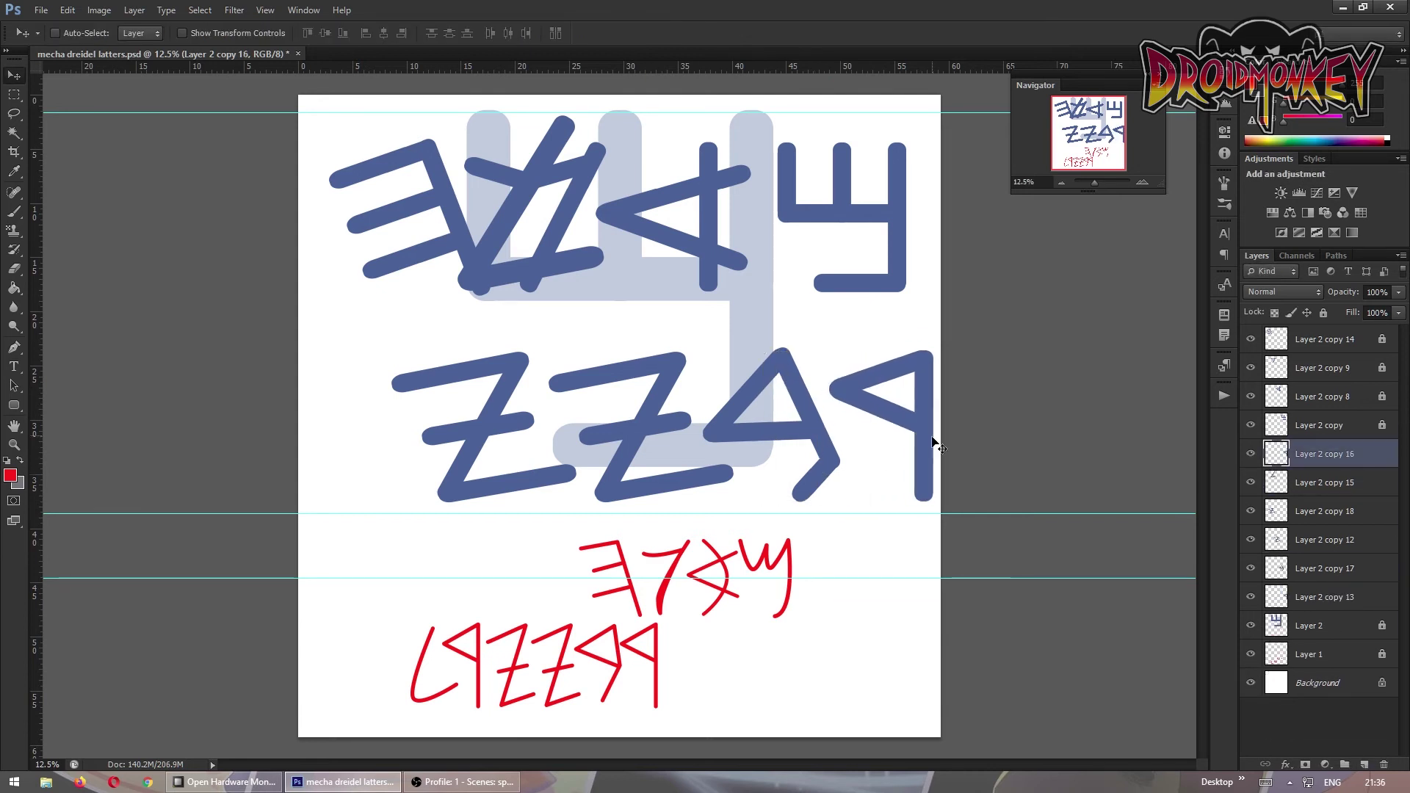
{"action": "key", "text": "ctrl+alt+z"}
{"action": "key", "text": "ctrl+alt+z"}
{"action": "key", "text": "ctrl+alt+z"}
{"action": "key", "text": "ctrl+alt+z"}
{"action": "key", "text": "ctrl+alt+z"}
{"action": "key", "text": "ctrl+alt+z"}
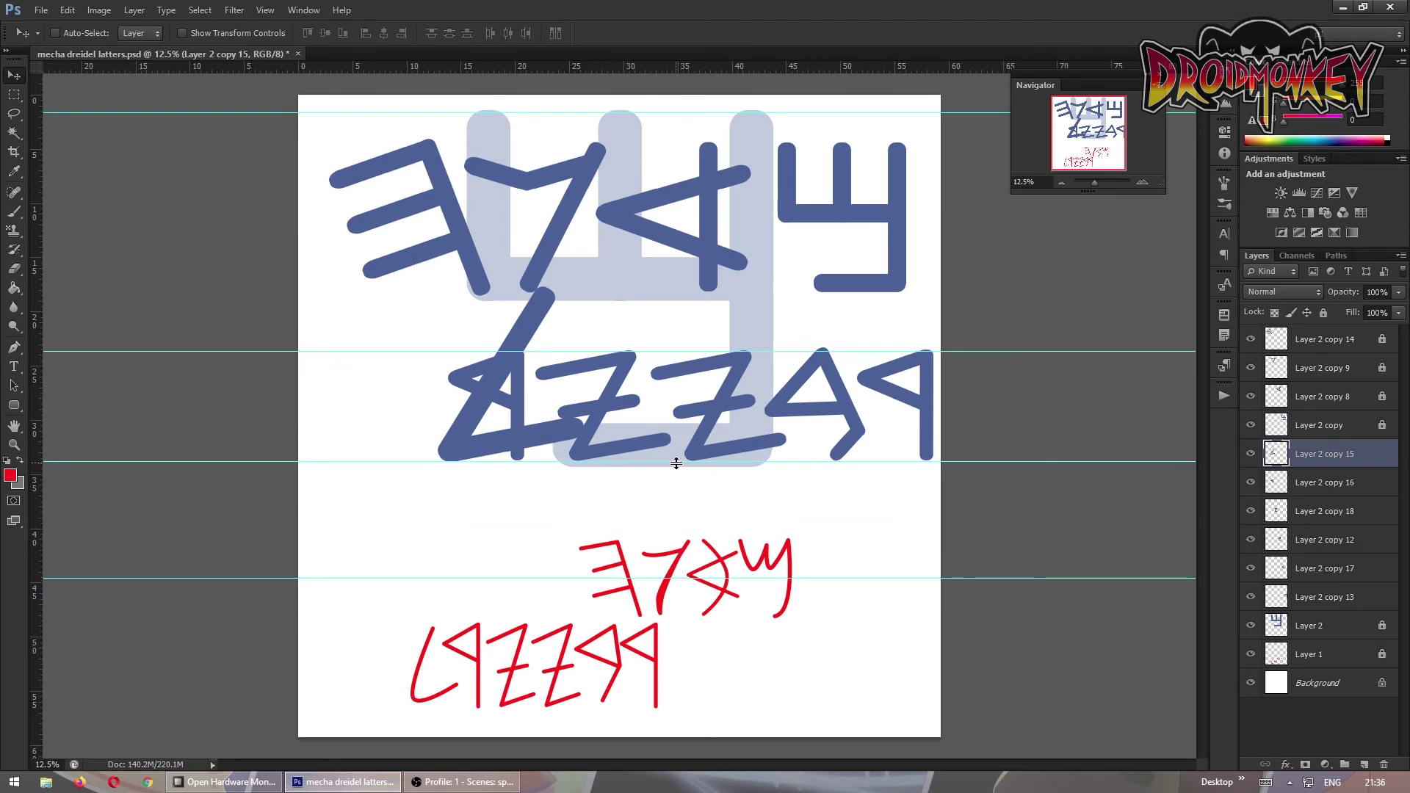
{"action": "key", "text": "ctrl+t"}
Resize the L-shaped letter and merge the second-row letters into one layer
{"action": "left_click_drag", "start_coordinate": [440, 433], "coordinate": [397, 453]}
{"action": "key", "text": "Return"}
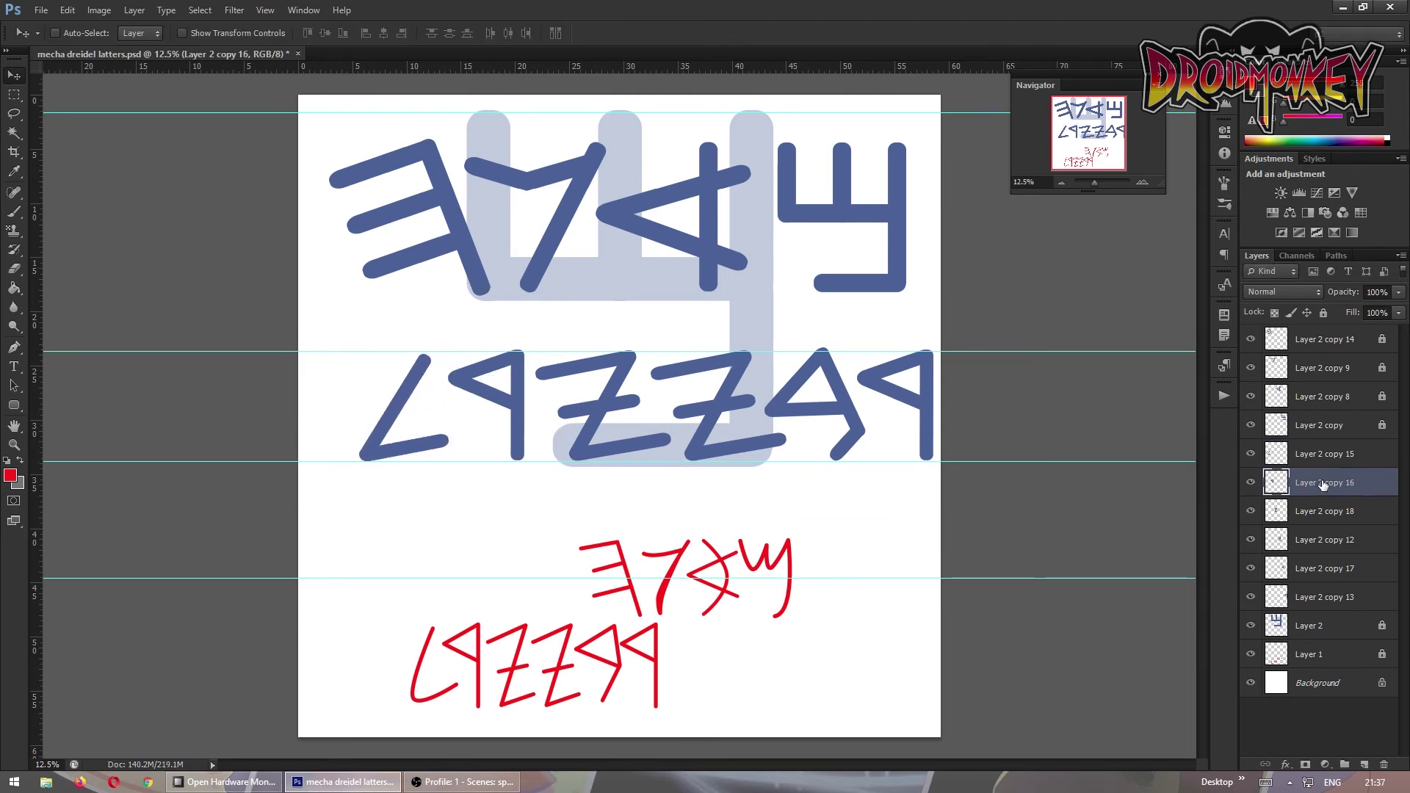
{"action": "left_click", "coordinate": [1357, 451]}
{"action": "key", "text": "ctrl+t"}
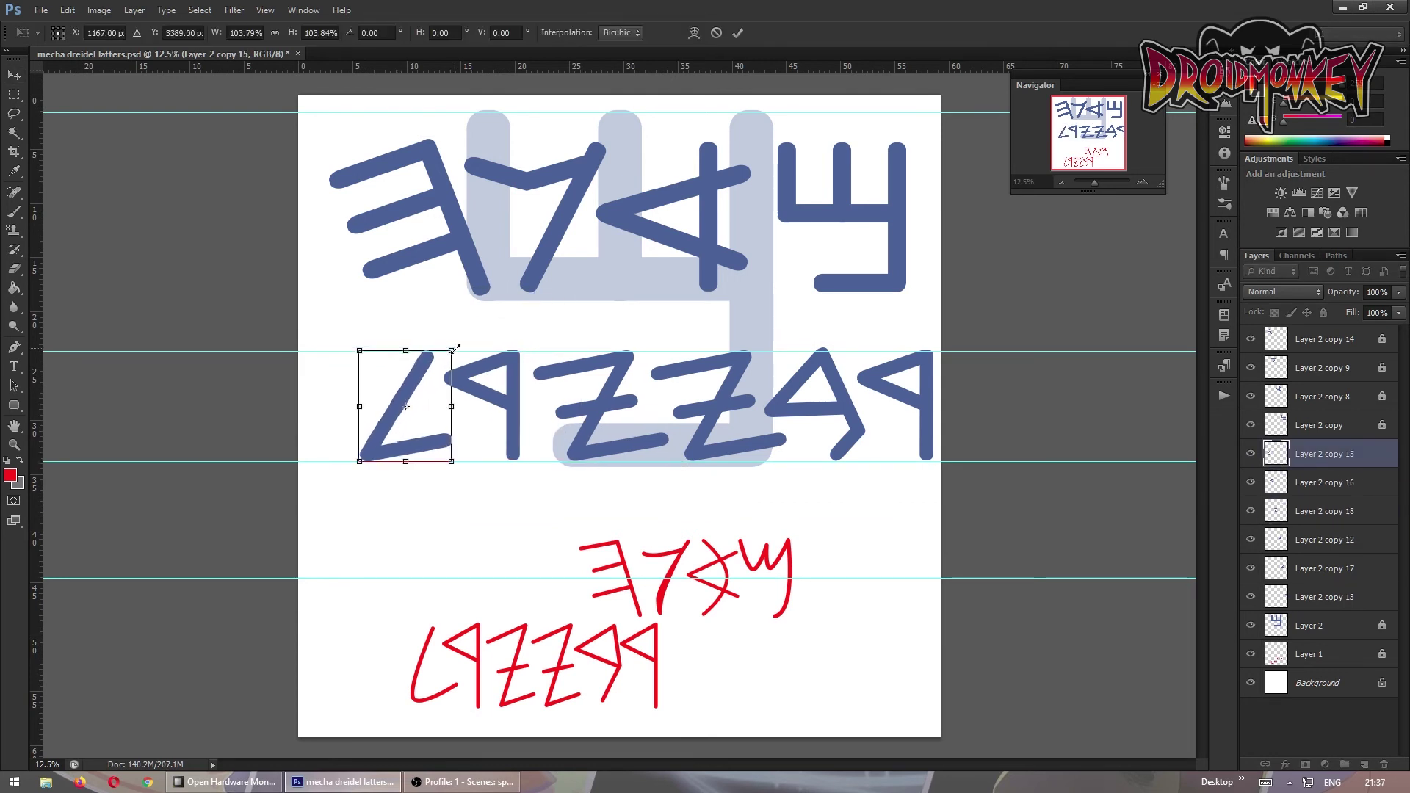
{"action": "key", "text": "Escape"}
{"action": "key", "text": "ctrl+e"}
{"action": "key", "text": "ctrl+e"}
{"action": "key", "text": "ctrl+e"}
{"action": "key", "text": "ctrl+e"}
{"action": "key", "text": "ctrl+e"}
{"action": "left_click", "coordinate": [1324, 312]}
Shrink the top row, place it just above the second row, and save
{"action": "key", "text": "ctrl+t"}
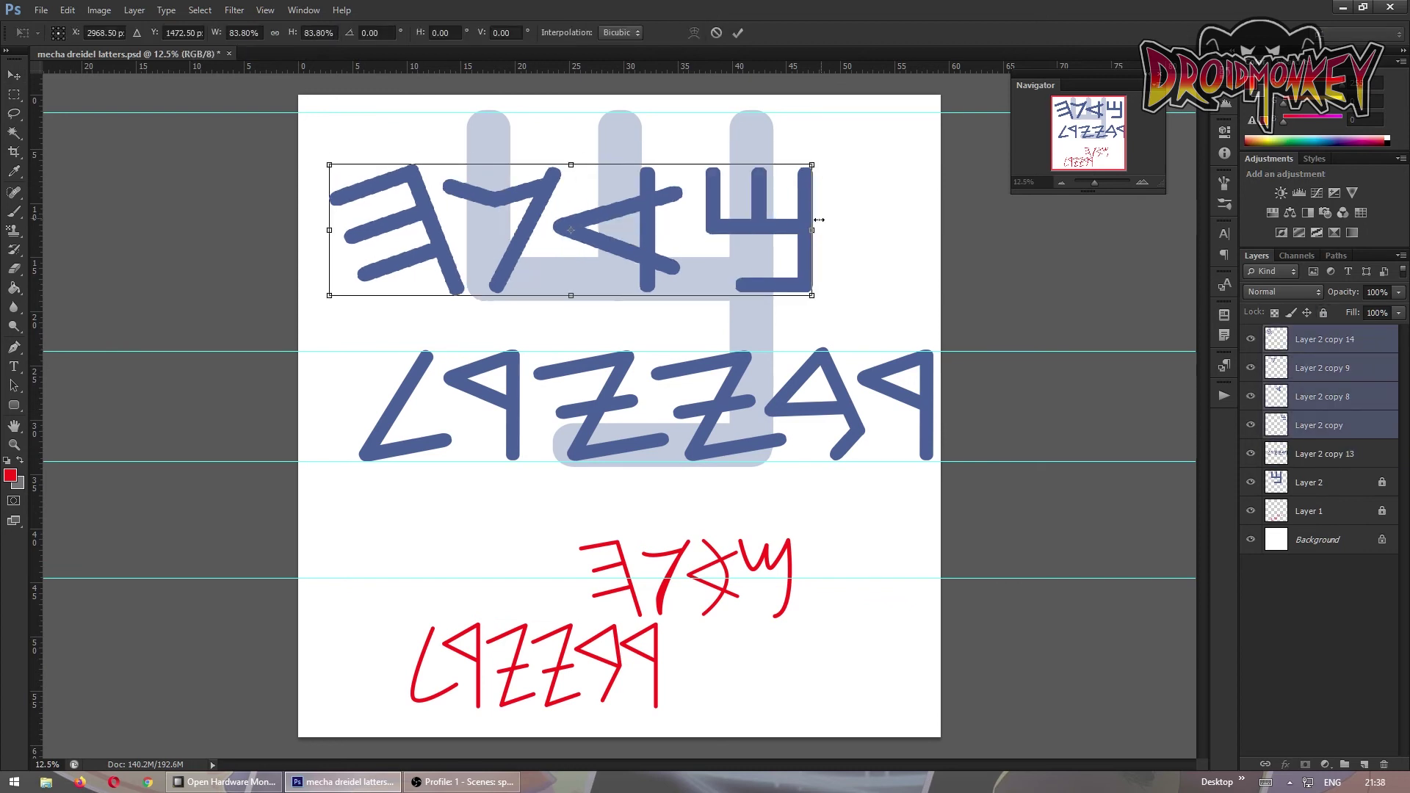
{"action": "left_click_drag", "start_coordinate": [899, 176], "coordinate": [888, 380]}
{"action": "key", "text": "Return"}
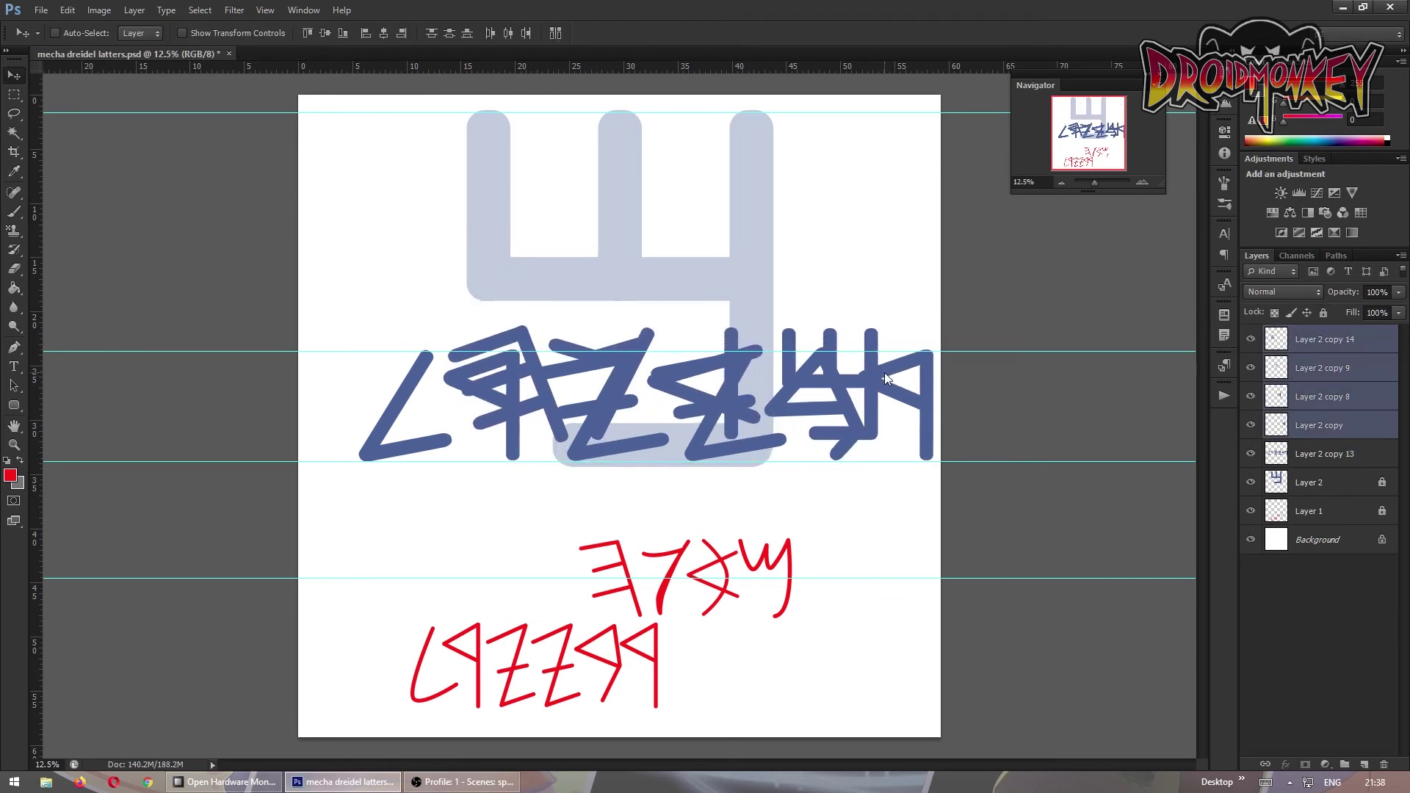
{"action": "key", "text": "ctrl+z"}
{"action": "key", "text": "ctrl+s"}
Fill the letter selection with orange on its own layer and nudge it left as an offset shadow
{"action": "key", "text": "ctrl+e"}
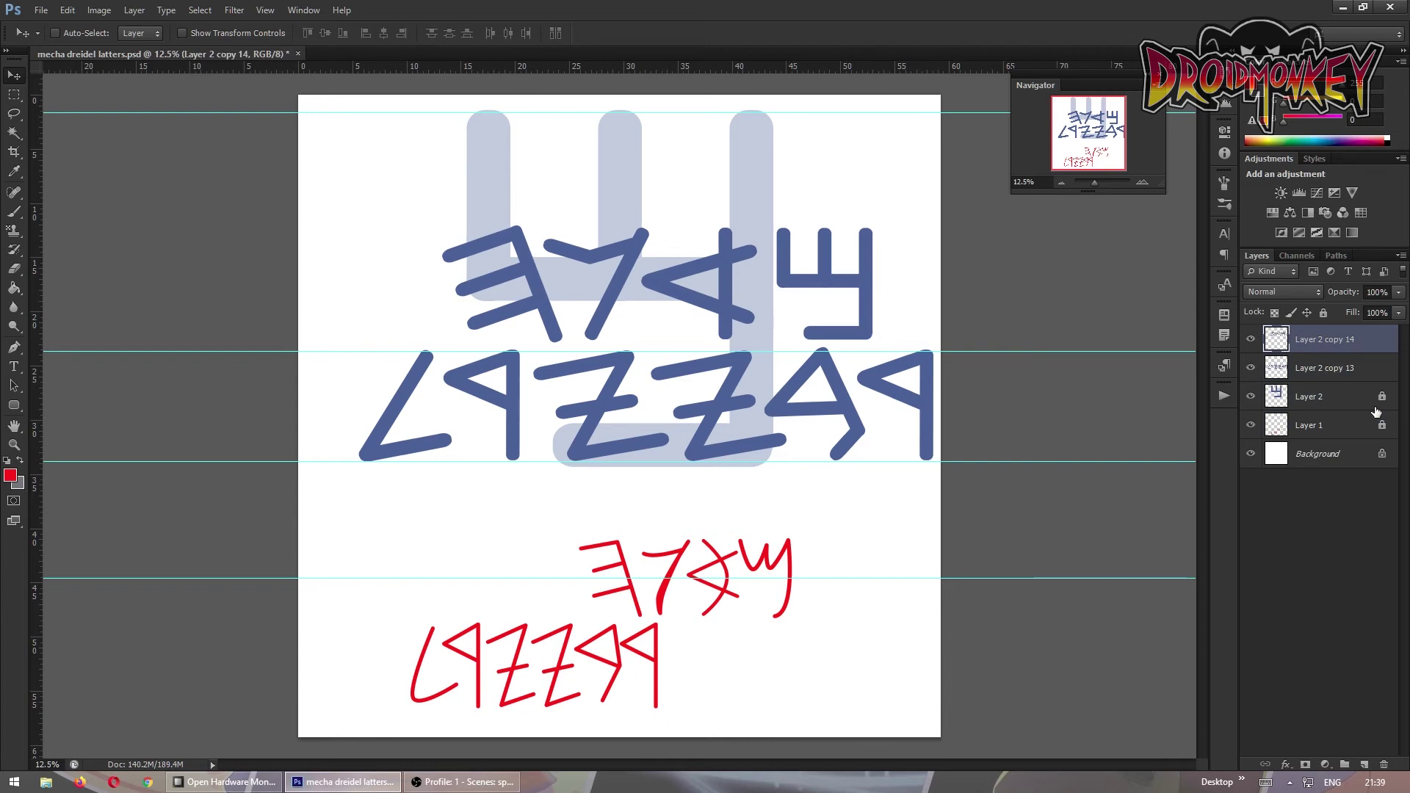
{"action": "left_click", "coordinate": [1250, 482]}
{"action": "key", "text": "i"}
{"action": "left_click", "coordinate": [10, 475]}
{"action": "left_click_drag", "start_coordinate": [1065, 408], "coordinate": [1063, 414]}
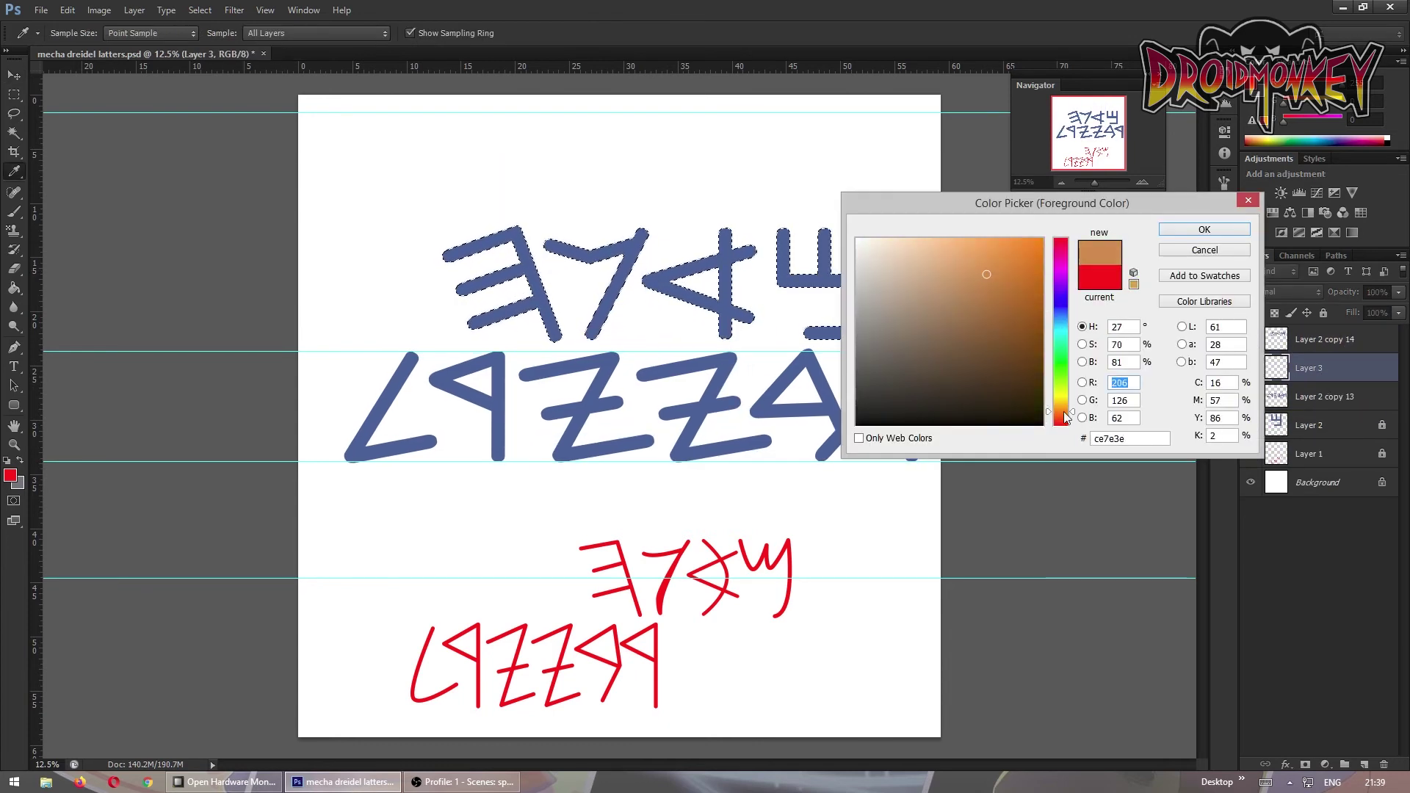
{"action": "key", "text": "Return"}
{"action": "left_click", "coordinate": [14, 76]}
{"action": "key", "text": "alt+BackSpace"}
{"action": "key", "text": "ctrl+d"}
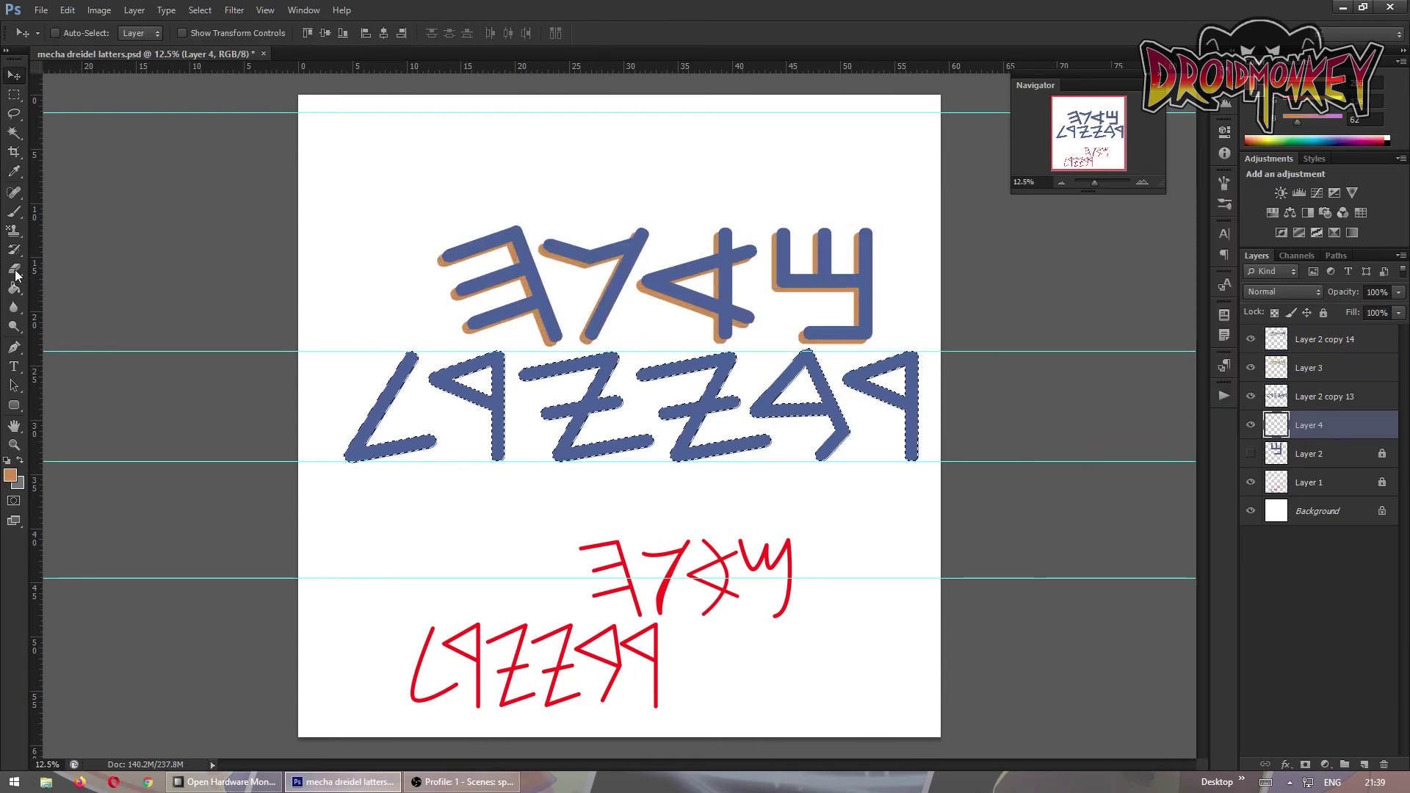
{"action": "key", "text": "shift+Left"}
{"action": "key", "text": "shift+Left"}
{"action": "key", "text": "shift+Left"}
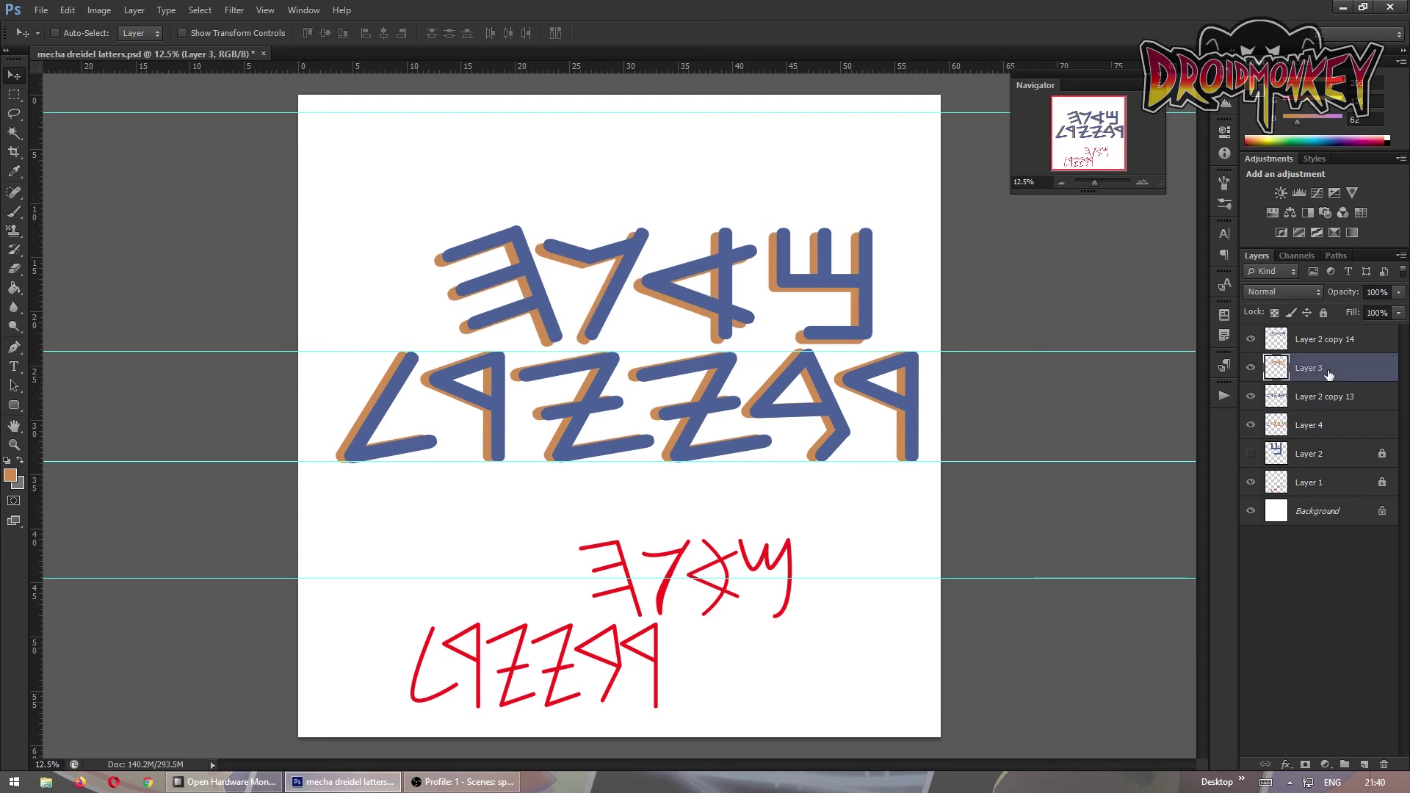
Hide the red sketch, add a highlight layer, and load the top-row letter selection
{"action": "left_click", "coordinate": [1250, 483]}
{"action": "left_click", "coordinate": [1363, 764]}
{"action": "key", "text": "Return"}
{"action": "left_click", "coordinate": [200, 11]}
{"action": "left_click", "coordinate": [382, 312]}
{"action": "key", "text": "Return"}
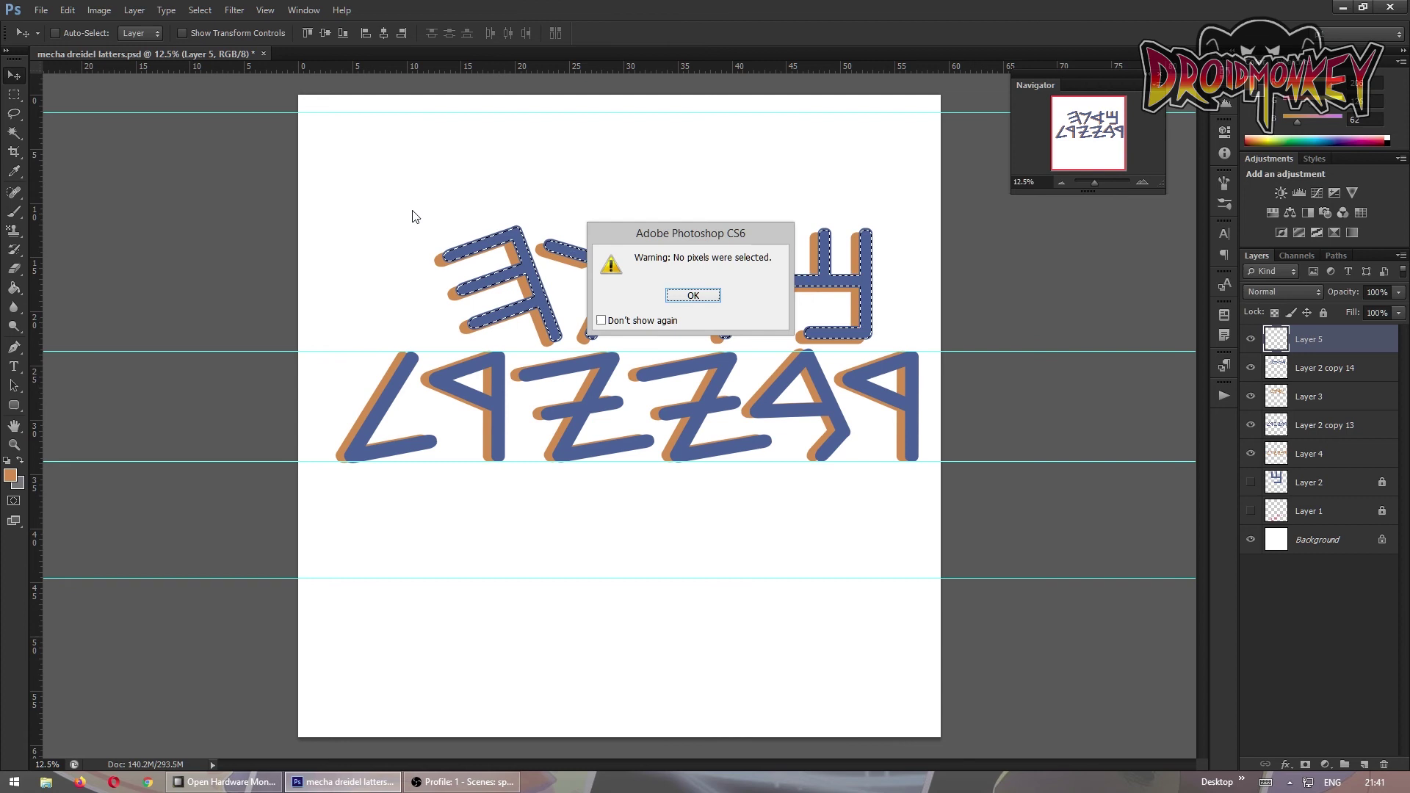
{"action": "key", "text": "Return"}
{"action": "left_click", "coordinate": [200, 11]}
{"action": "key", "text": "Escape"}
Contract the top-row selection and choose a light cyan highlight colour
{"action": "key", "text": "alt+s"}
{"action": "key", "text": "m"}
{"action": "key", "text": "c"}
{"action": "key", "text": "Return"}
{"action": "key", "text": "g"}
{"action": "left_click", "coordinate": [868, 299]}
{"action": "left_click", "coordinate": [11, 476]}
{"action": "left_click", "coordinate": [969, 245]}
{"action": "key", "text": "Return"}
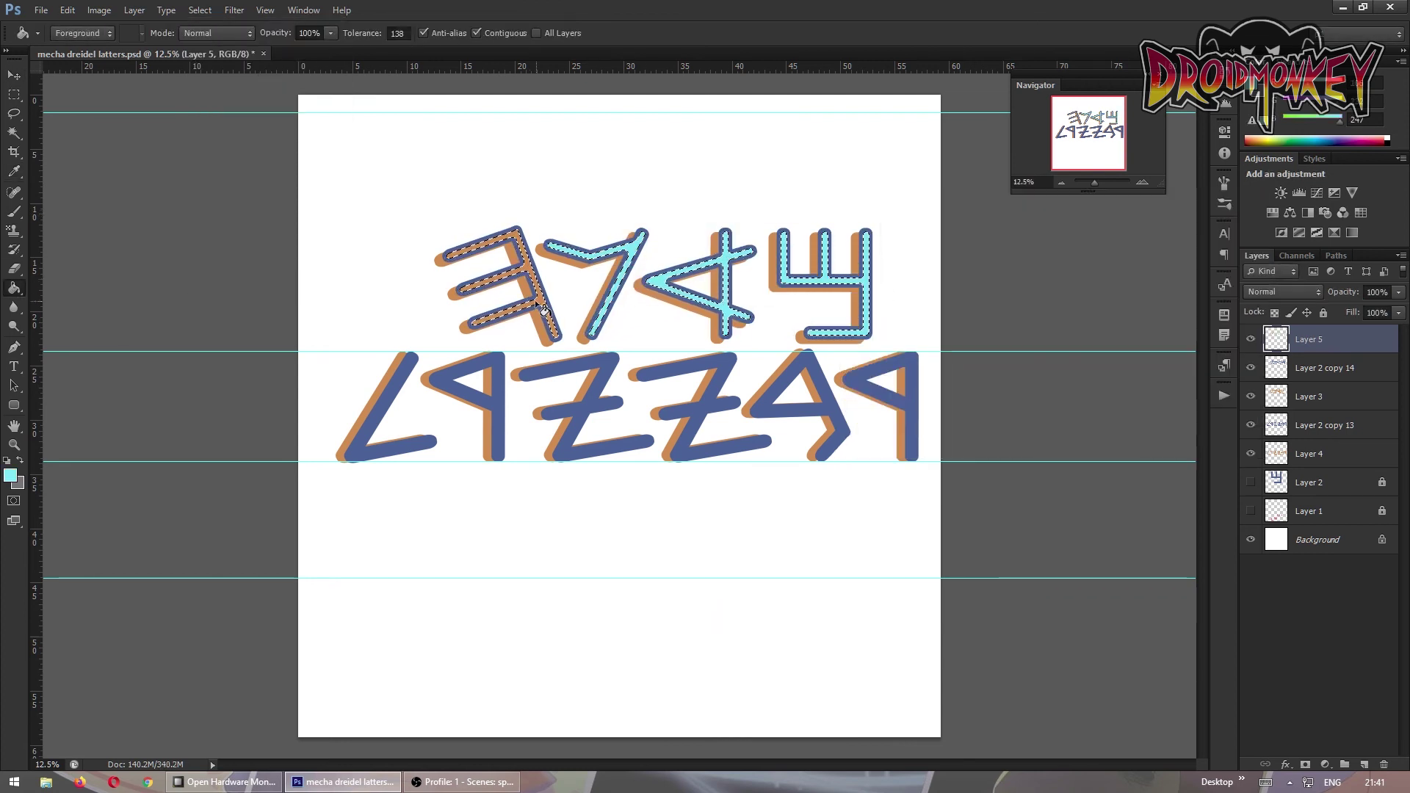
Contract the top-row selection further and fill it light cyan, leaving a thin rim
{"action": "key", "text": "alt+s"}
{"action": "key", "text": "m"}
{"action": "key", "text": "c"}
{"action": "key", "text": "Return"}
{"action": "left_click", "coordinate": [862, 276]}
{"action": "key", "text": "ctrl+z"}
{"action": "key", "text": "alt+s"}
{"action": "key", "text": "m"}
{"action": "key", "text": "c"}
{"action": "key", "text": "Return"}
{"action": "left_click", "coordinate": [867, 286]}
{"action": "key", "text": "ctrl+z"}
{"action": "key", "text": "ctrl+z"}
Fill the contracted lower-row selection light cyan on a new layer and hide the Background
{"action": "key", "text": "ctrl+z"}
{"action": "left_click", "coordinate": [1314, 424]}
{"action": "left_click", "coordinate": [1276, 424], "text": "ctrl"}
{"action": "key", "text": "ctrl+shift+alt+n"}
{"action": "key", "text": "alt+s"}
{"action": "key", "text": "m"}
{"action": "key", "text": "c"}
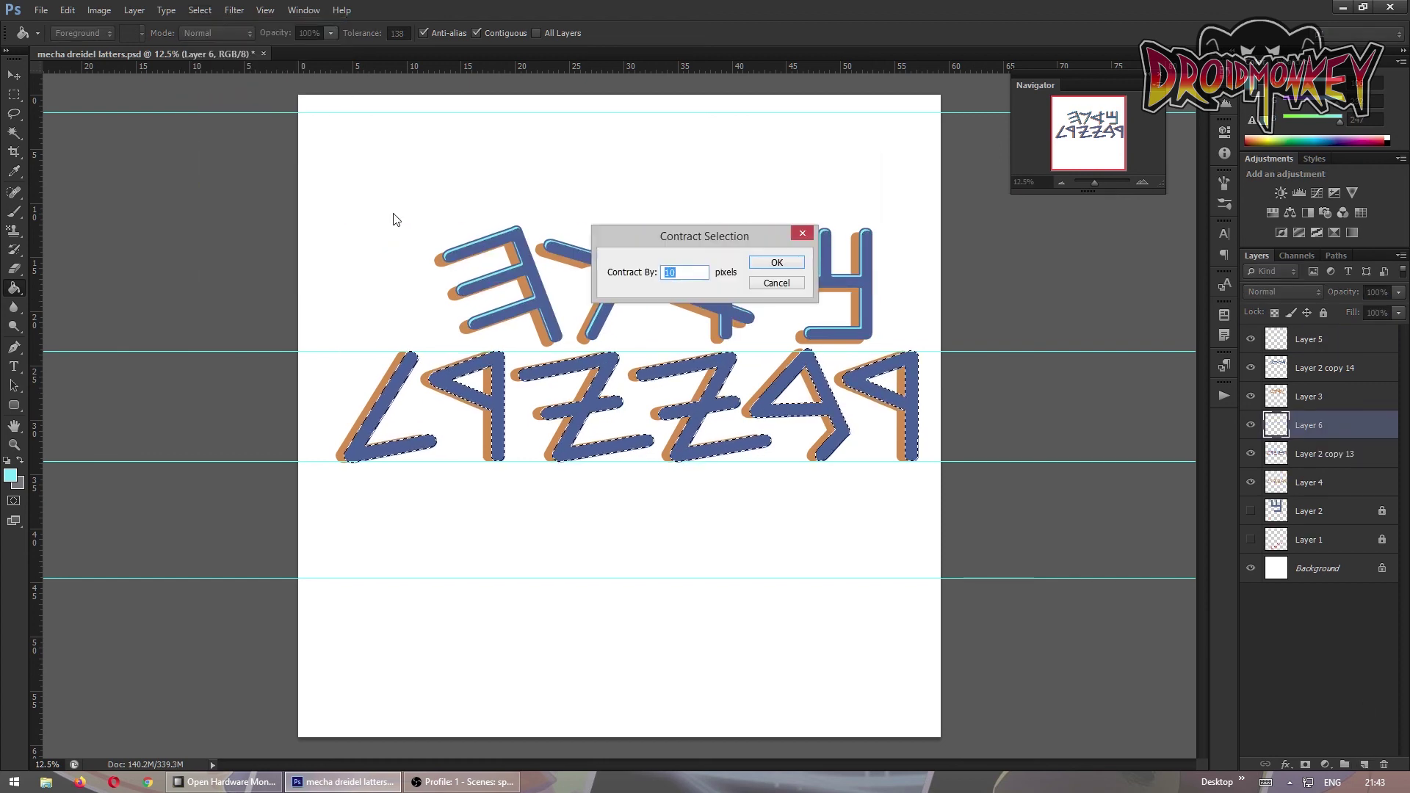
{"action": "key", "text": "Return"}
{"action": "left_click", "coordinate": [905, 402]}
{"action": "key", "text": "ctrl+z"}
{"action": "key", "text": "ctrl+z"}
{"action": "key", "text": "ctrl+z"}
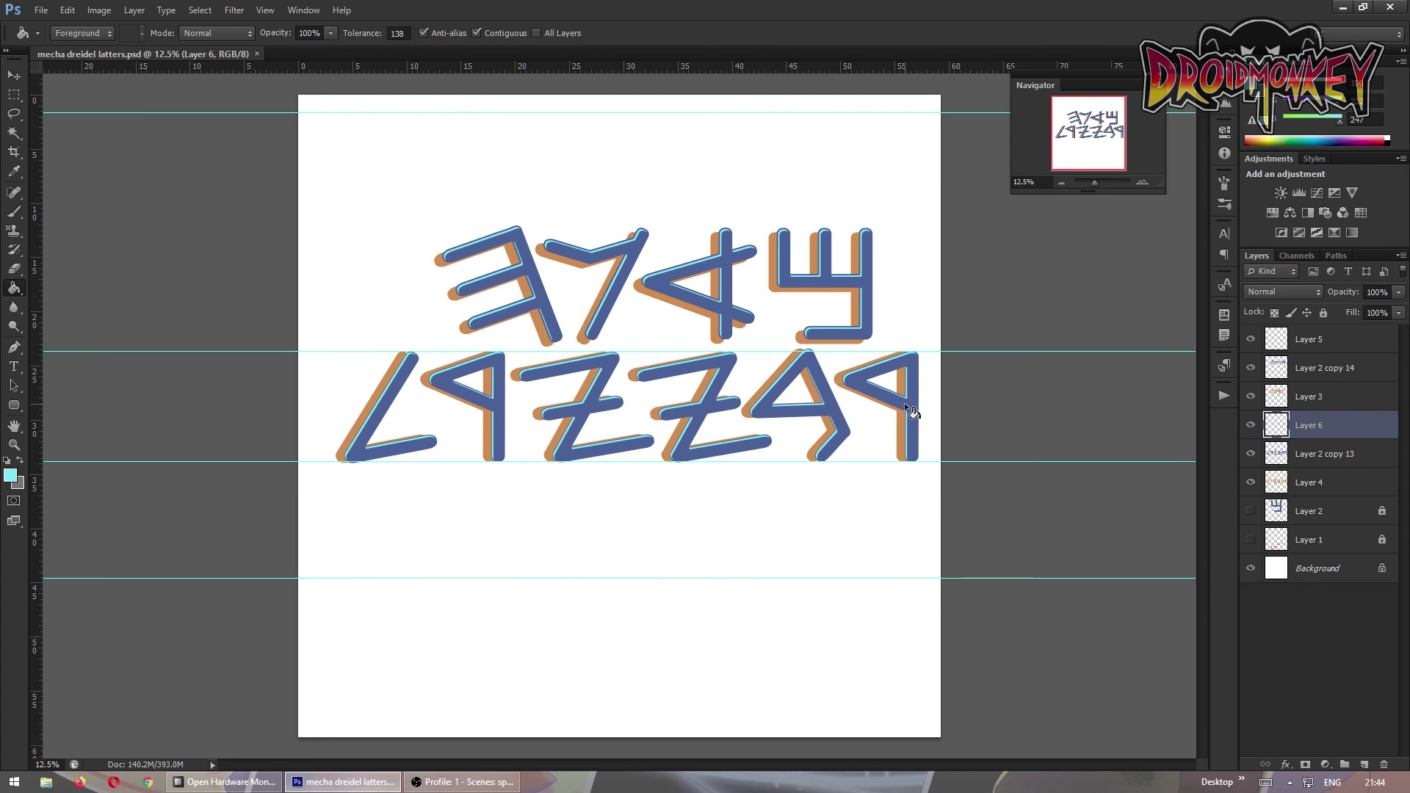
{"action": "left_click", "coordinate": [1251, 568]}
{"action": "left_click", "coordinate": [1250, 510]}
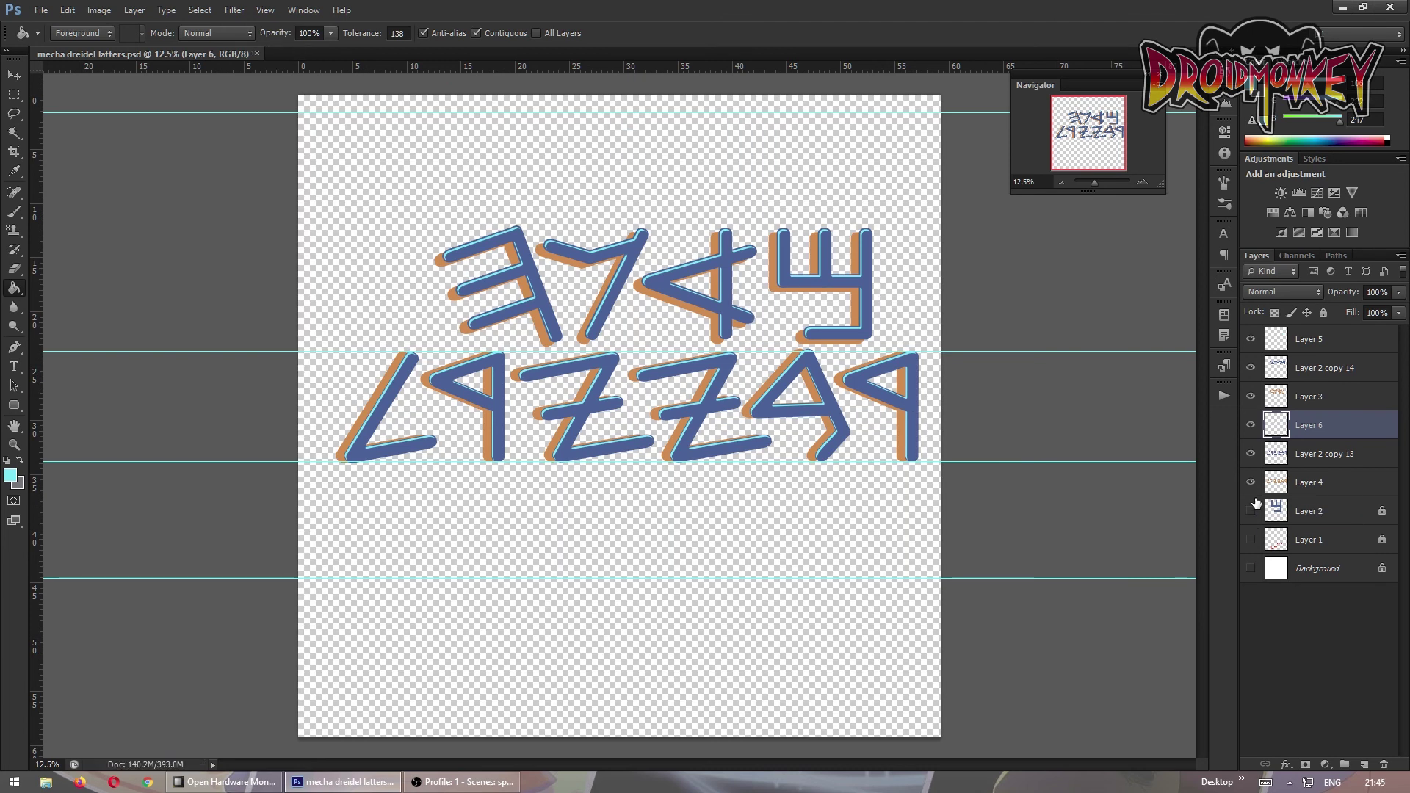
Add a 2 px black Stroke style to both shadow layers and the lower-row letters
{"action": "double_click", "coordinate": [1276, 483]}
{"action": "left_click", "coordinate": [605, 433]}
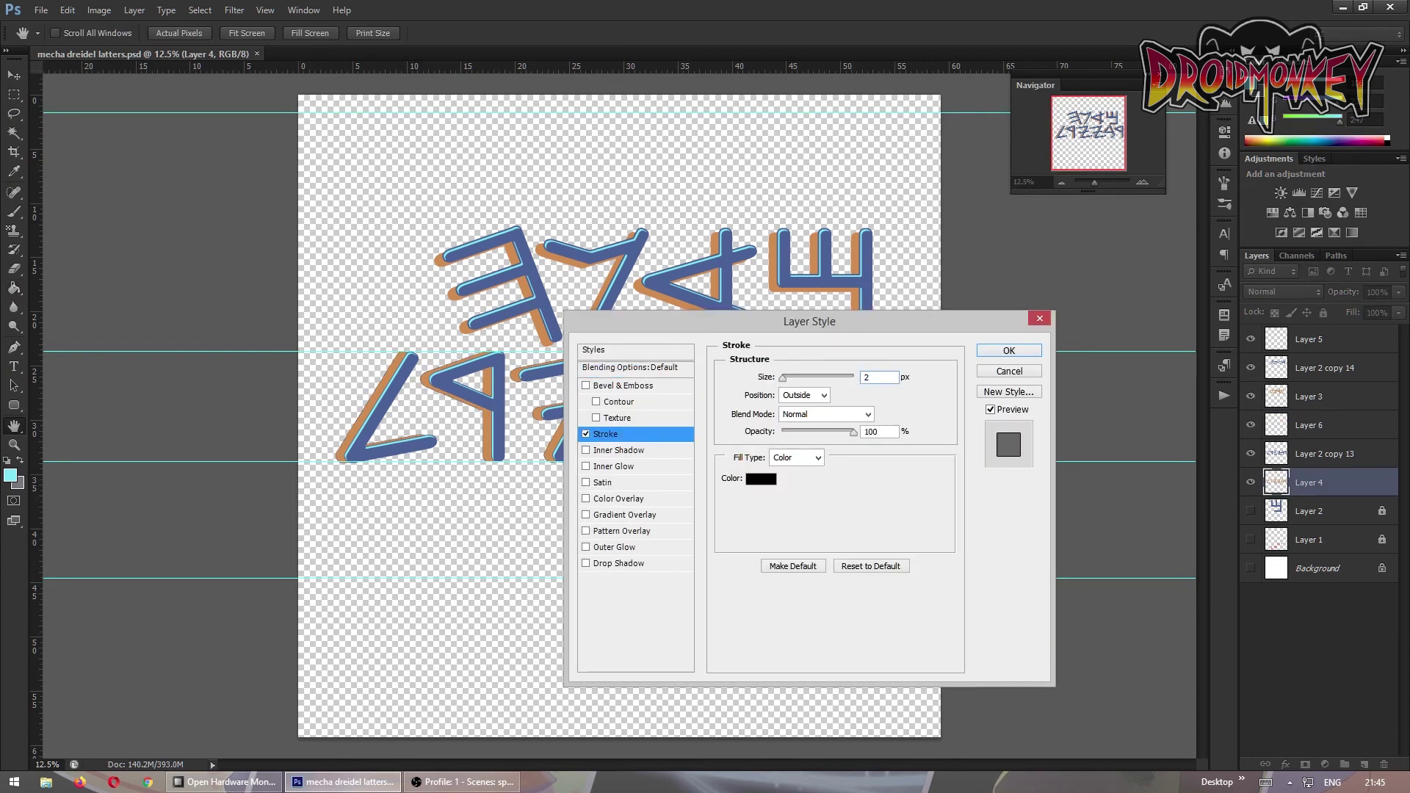
{"action": "key", "text": "Return"}
{"action": "double_click", "coordinate": [1276, 397]}
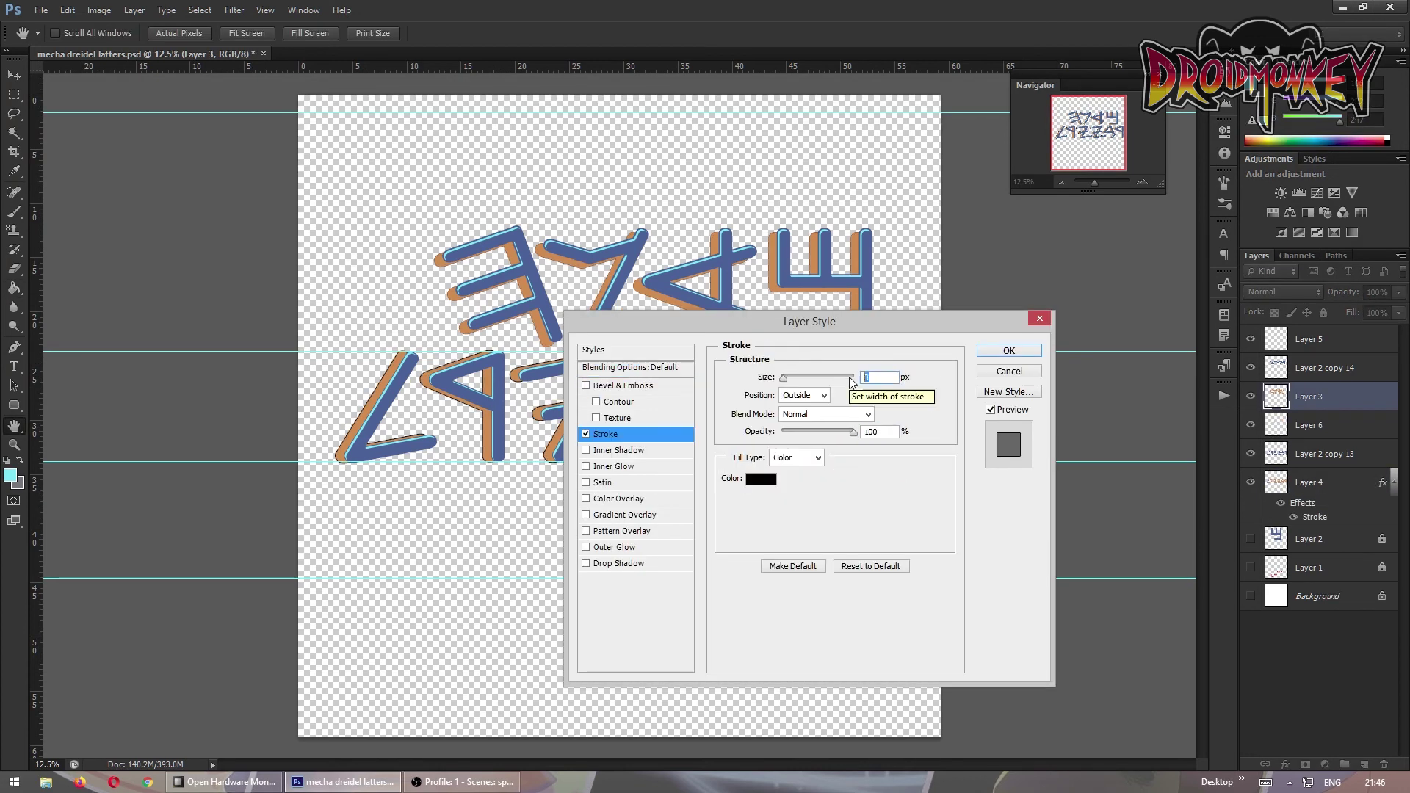
{"action": "key", "text": "Return"}
{"action": "double_click", "coordinate": [1277, 482]}
{"action": "key", "text": "Return"}
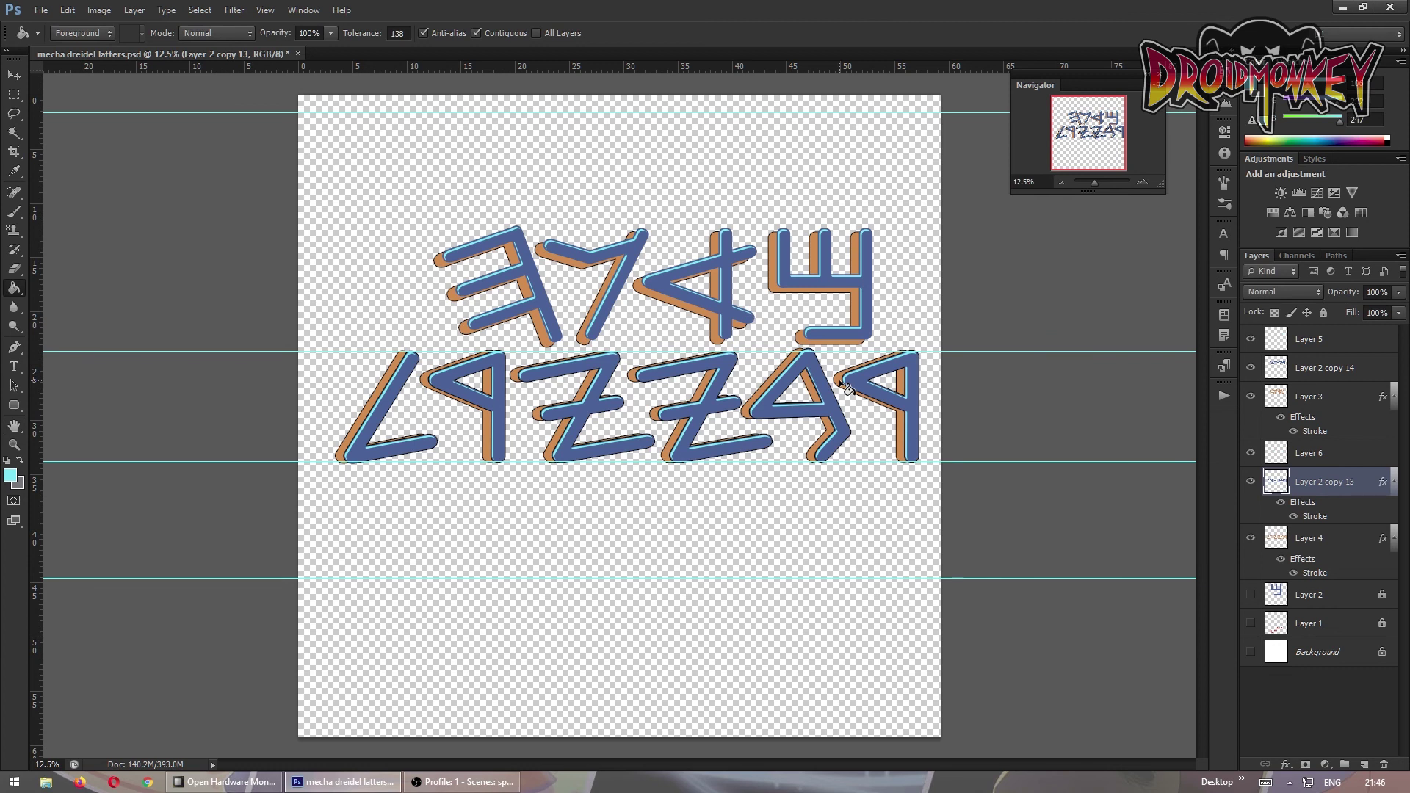
Nudge the lower-row orange shadow down and give the top-row letters a 2 px black stroke
{"action": "left_click", "coordinate": [1308, 538]}
{"action": "left_click", "coordinate": [13, 74]}
{"action": "key", "text": "shift+Down"}
{"action": "key", "text": "shift+Down"}
{"action": "key", "text": "shift+Down"}
{"action": "key", "text": "shift+Down"}
{"action": "key", "text": "shift+Down"}
{"action": "key", "text": "shift+Down"}
{"action": "key", "text": "shift+Up"}
{"action": "key", "text": "shift+Up"}
{"action": "key", "text": "shift+Up"}
{"action": "key", "text": "shift+Up"}
{"action": "key", "text": "shift+Up"}
{"action": "key", "text": "shift+Up"}
{"action": "key", "text": "shift+Up"}
{"action": "key", "text": "shift+Up"}
{"action": "key", "text": "shift+Up"}
{"action": "key", "text": "shift+Up"}
{"action": "key", "text": "shift+Up"}
{"action": "key", "text": "shift+Up"}
{"action": "key", "text": "shift+Down"}
{"action": "key", "text": "shift+Down"}
{"action": "key", "text": "shift+Down"}
{"action": "double_click", "coordinate": [1279, 367]}
{"action": "key", "text": "Return"}
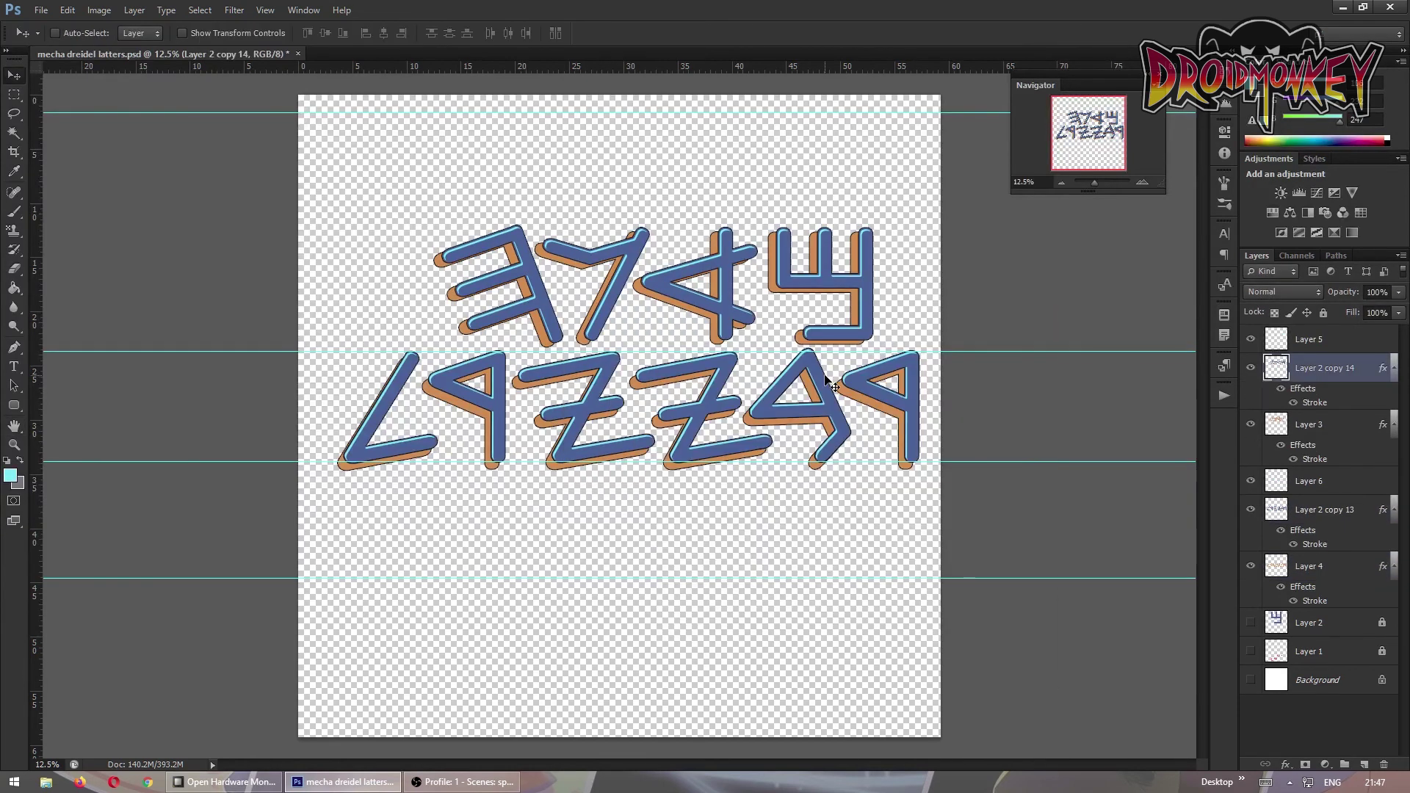
Stamp all visible layers into one merged copy with Ctrl+Alt+Shift+E and hide the other layers
{"action": "left_click", "coordinate": [1309, 338]}
{"action": "key", "text": "ctrl+alt+shift+e"}
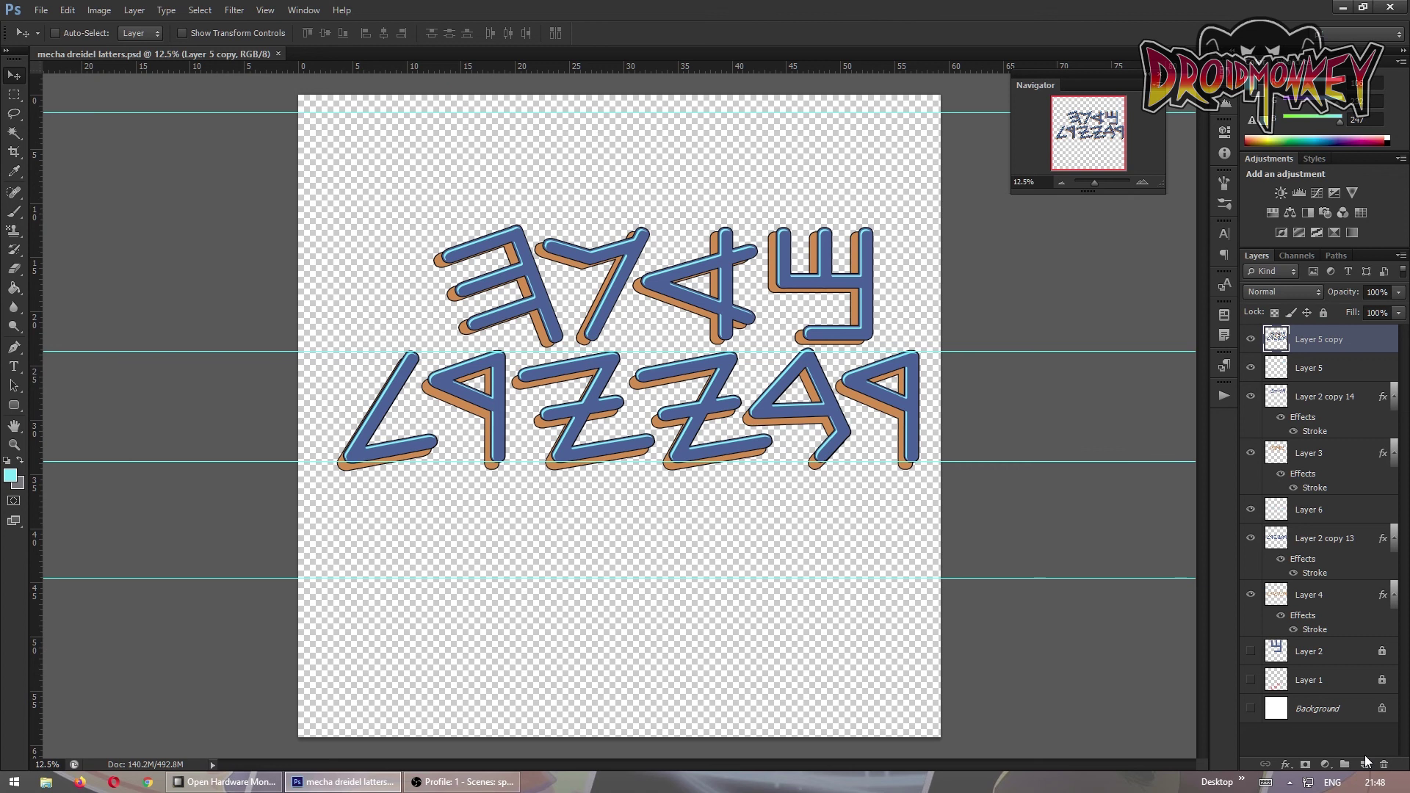
{"action": "key", "text": "m"}
{"action": "left_click_drag", "start_coordinate": [331, 174], "coordinate": [912, 346]}
{"action": "key", "text": "ctrl+alt+z"}
{"action": "key", "text": "ctrl+alt+z"}
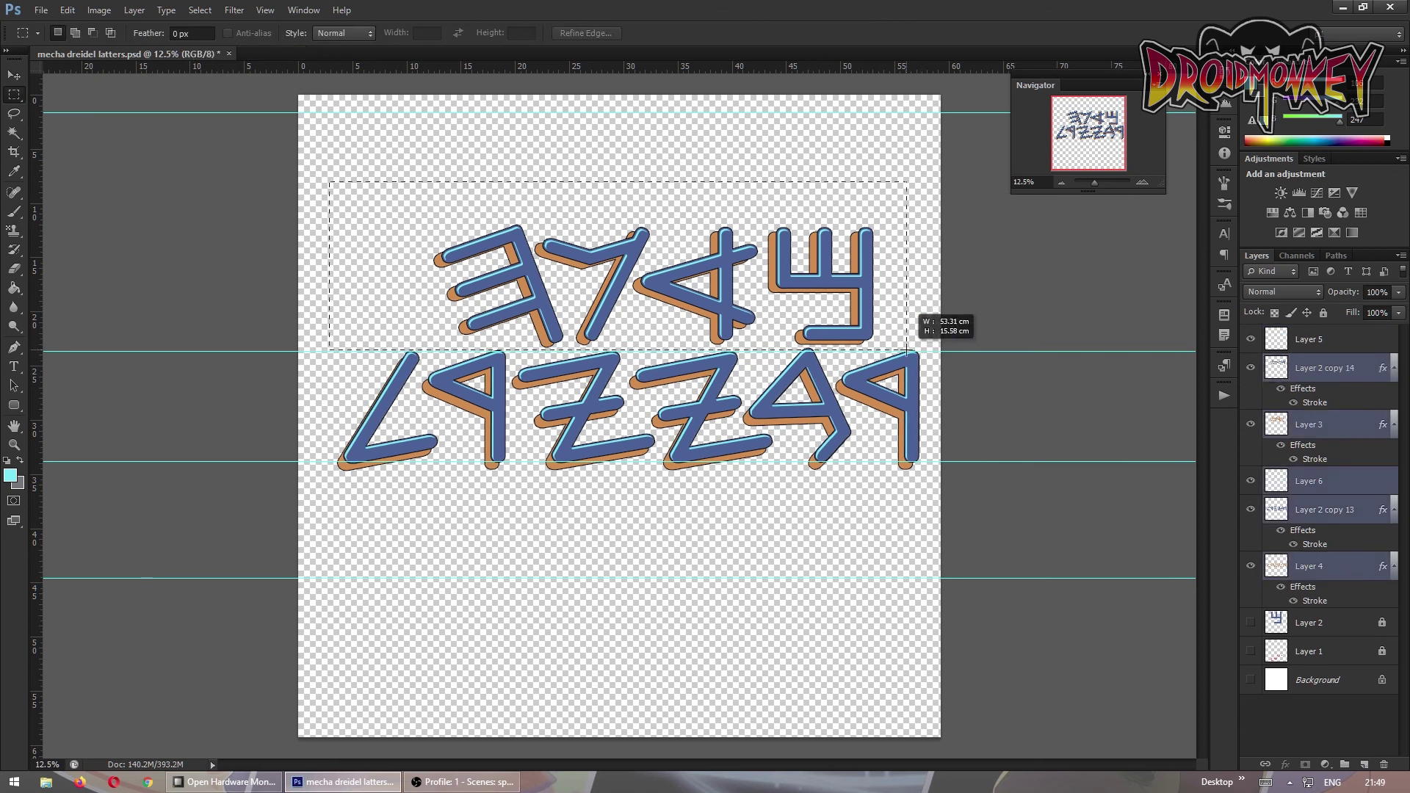
{"action": "key", "text": "ctrl+alt+z"}
{"action": "key", "text": "ctrl+alt+z"}
{"action": "key", "text": "ctrl+alt+shift+e"}
{"action": "left_click", "coordinate": [1250, 338], "text": "alt"}
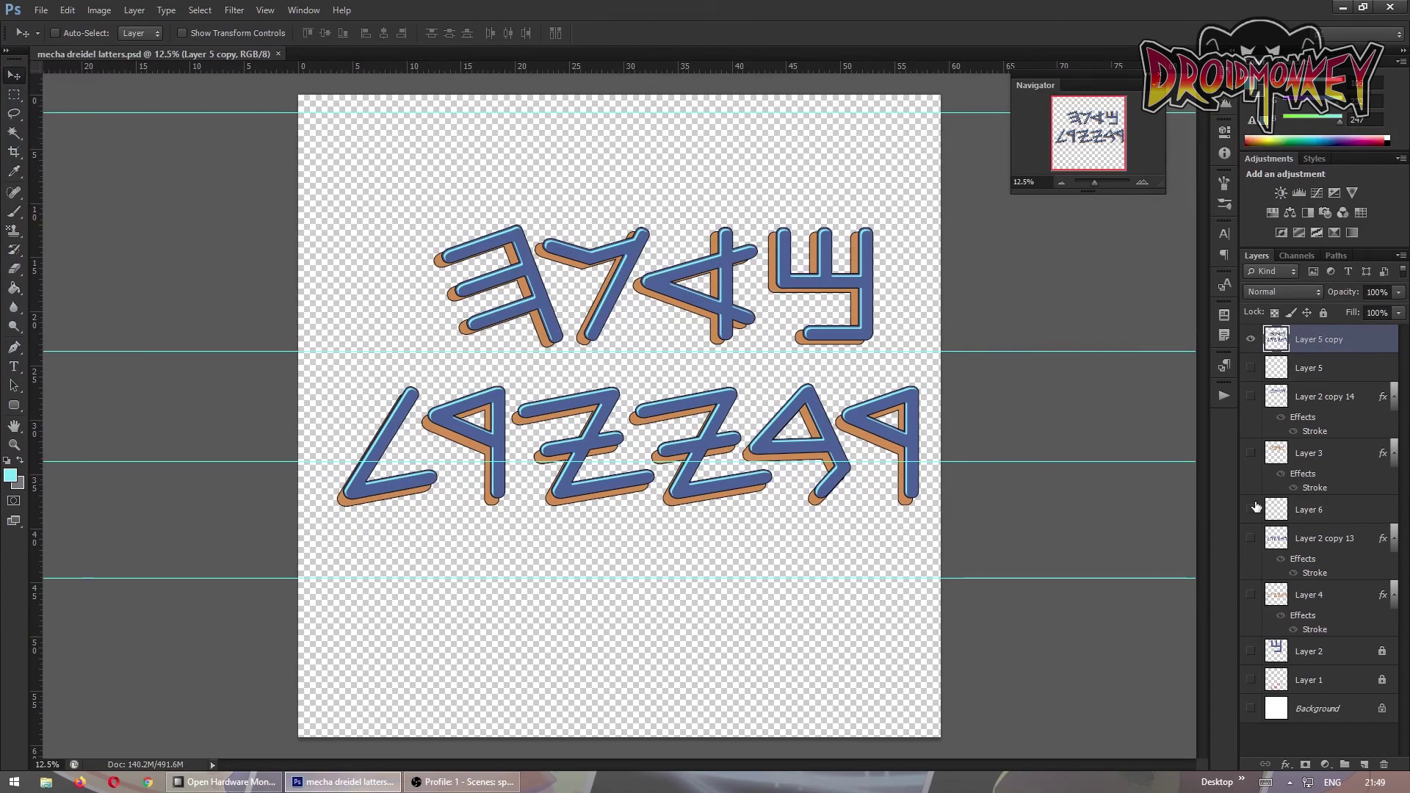